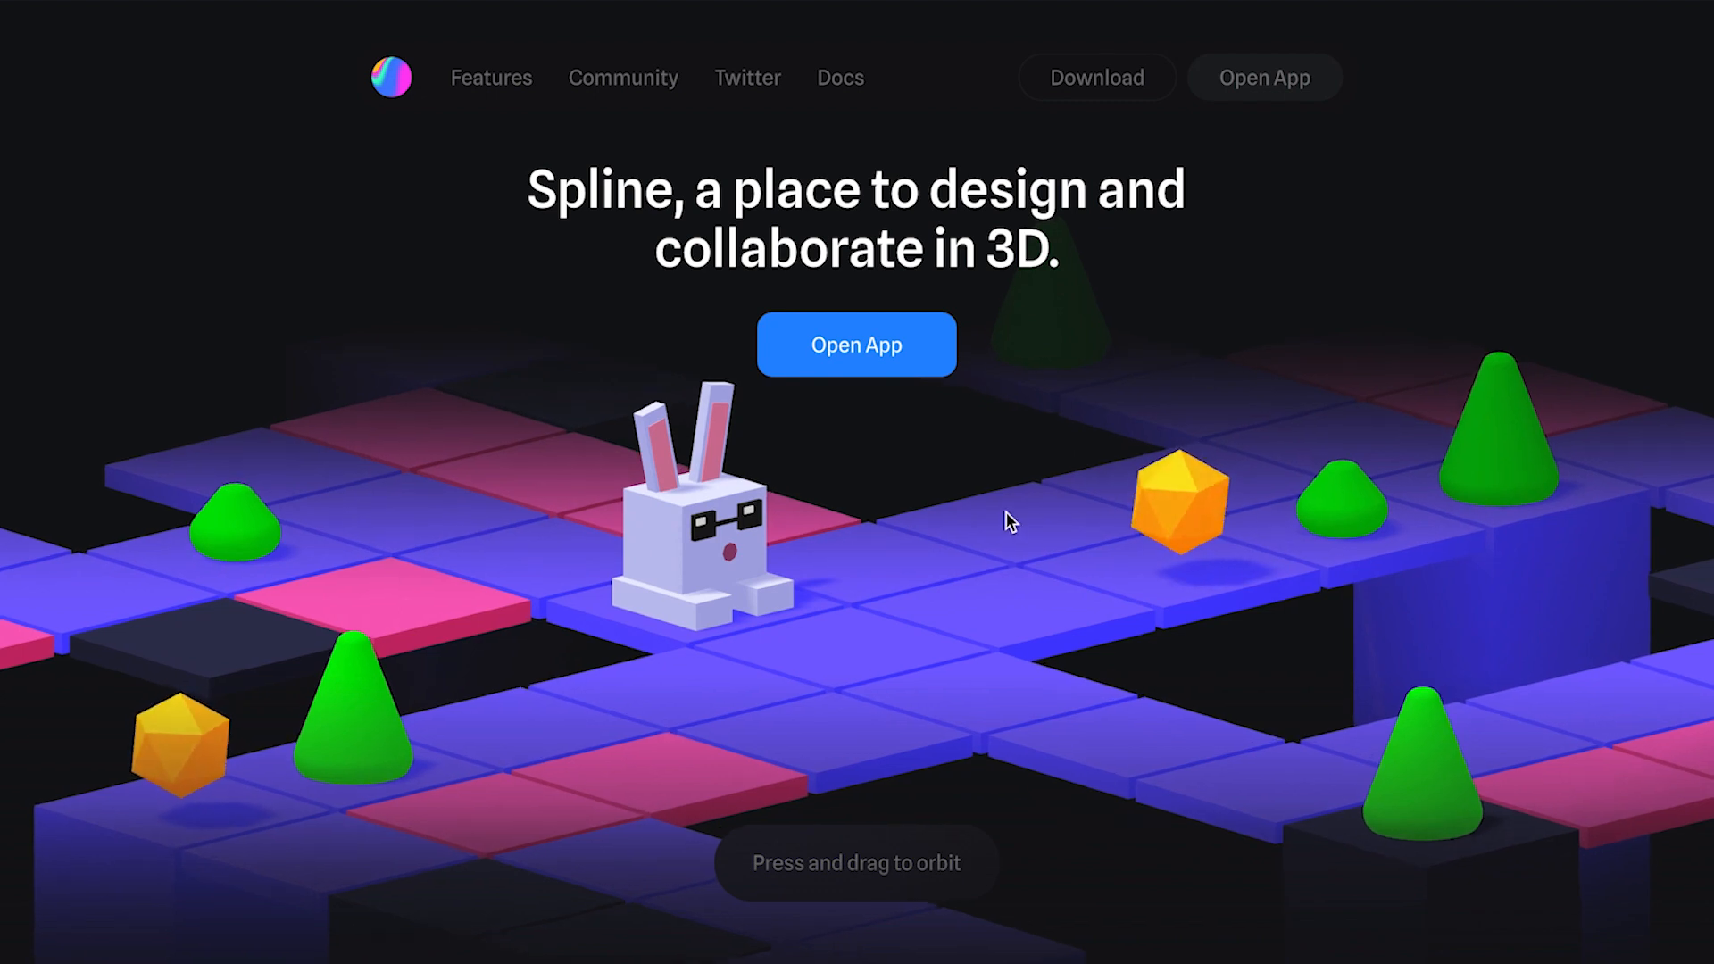
scroll(921, 590, "down", 1)
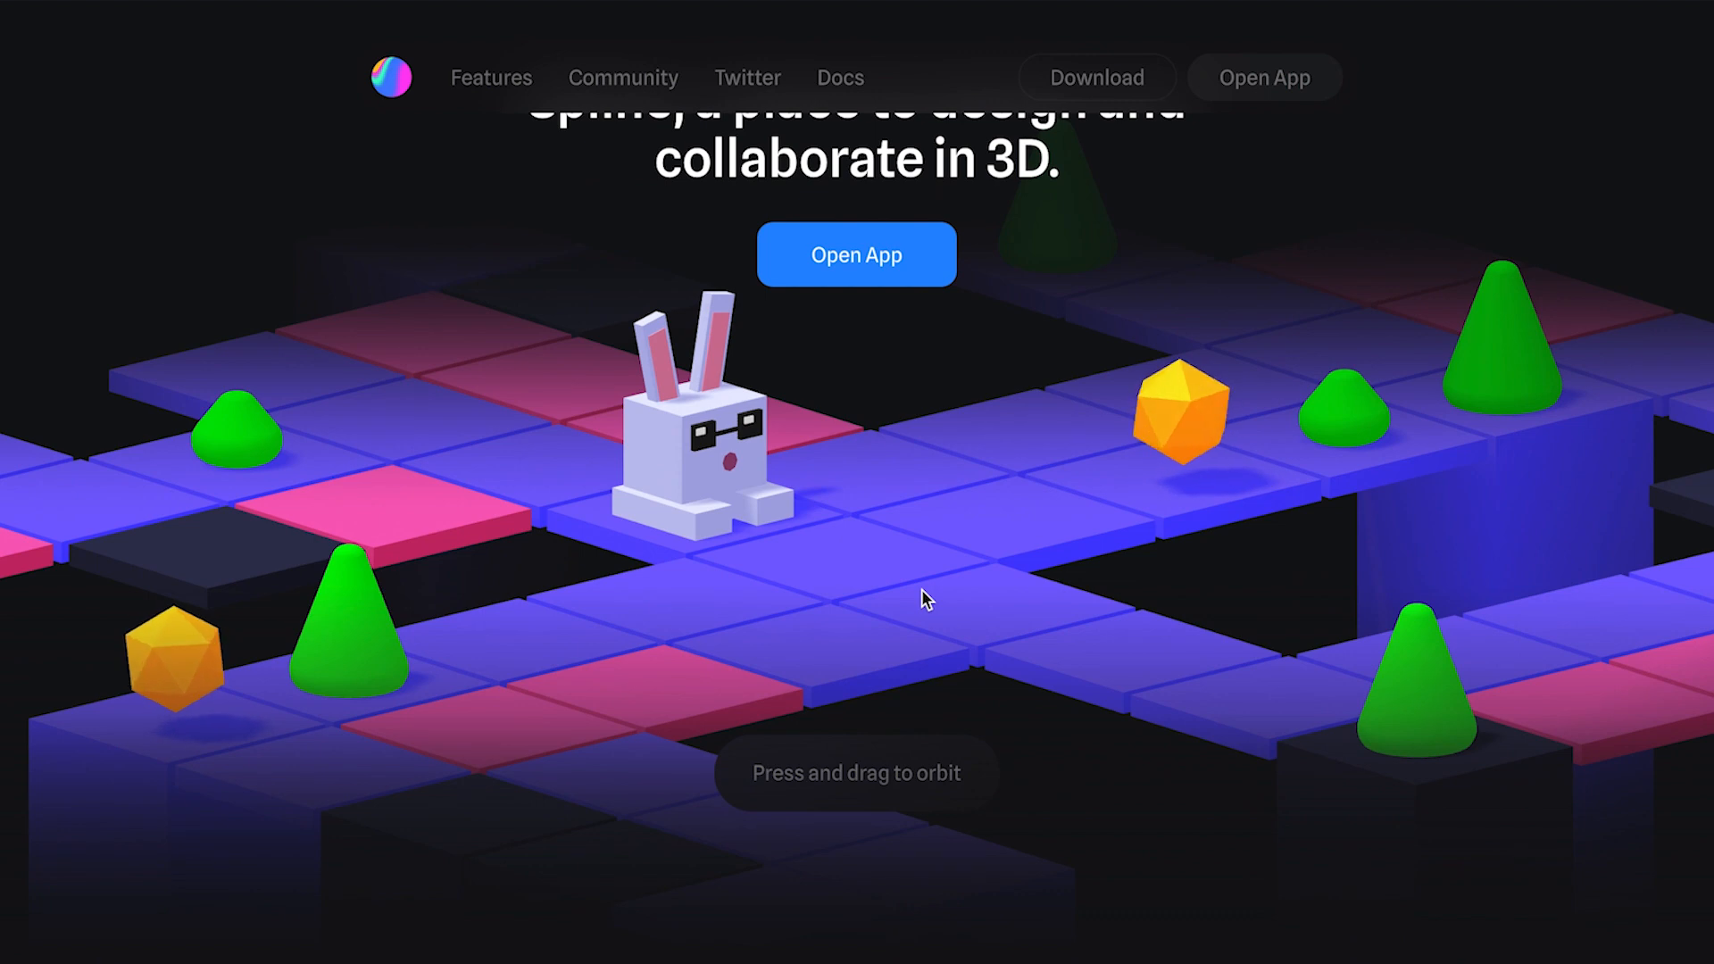
scroll(921, 589, "up", 1)
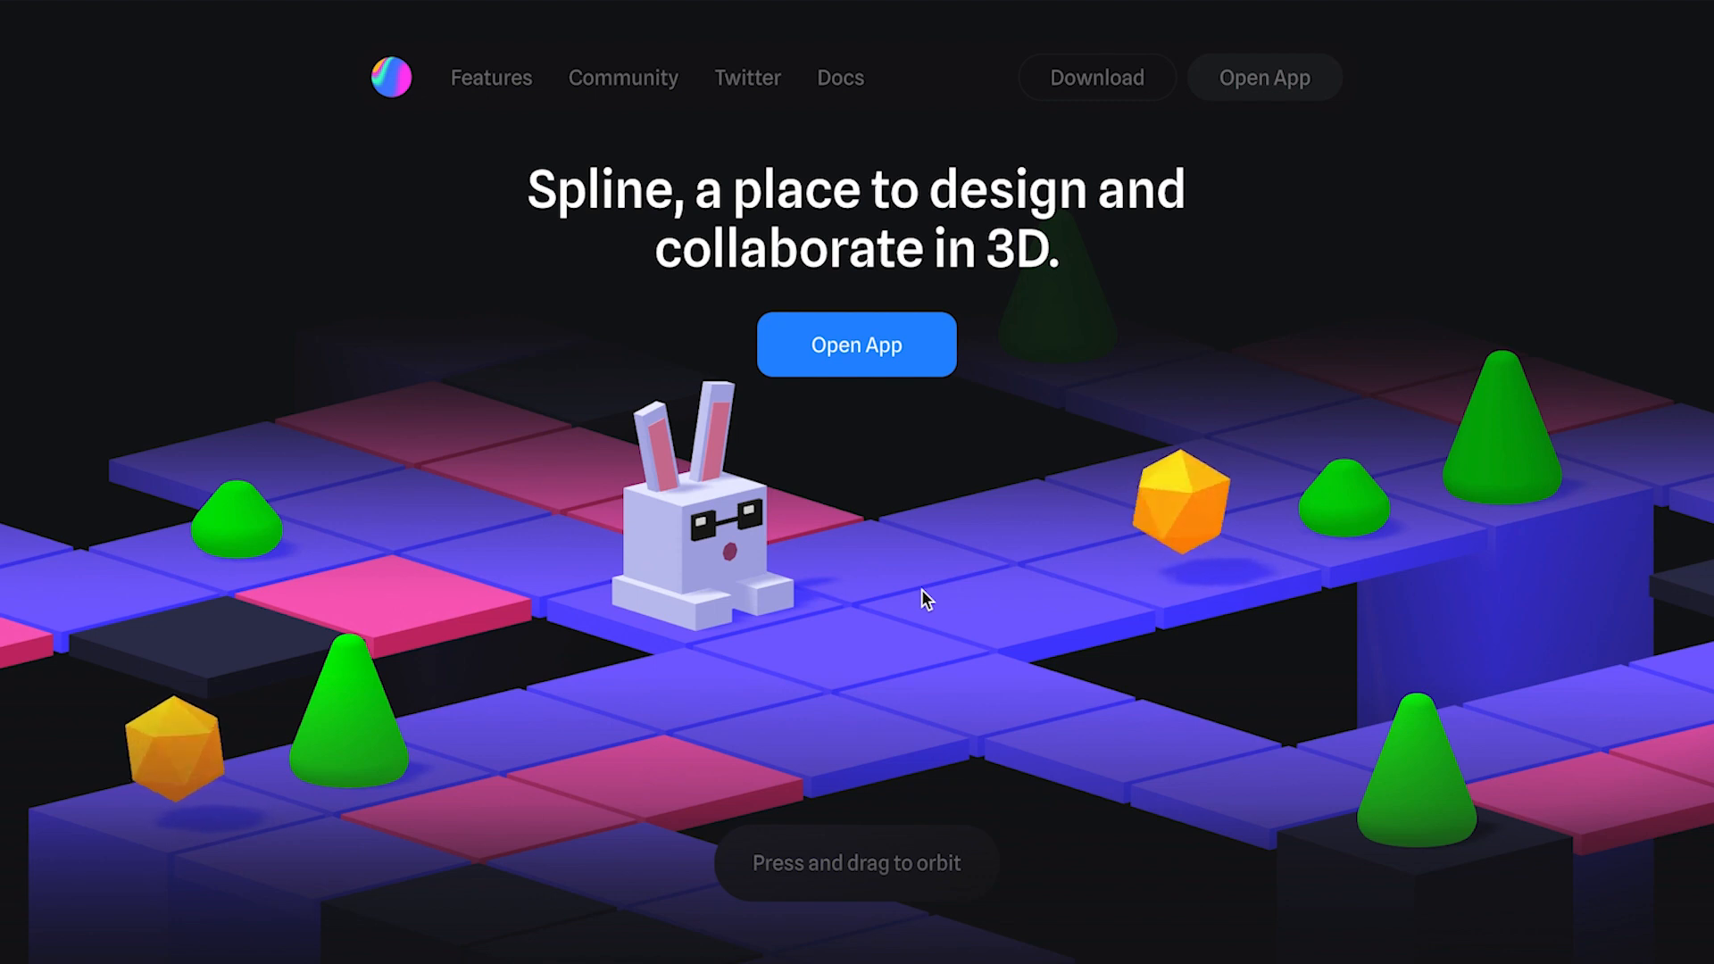
scroll(923, 592, "down", 4)
scroll(921, 589, "down", 4)
scroll(921, 589, "up", 4)
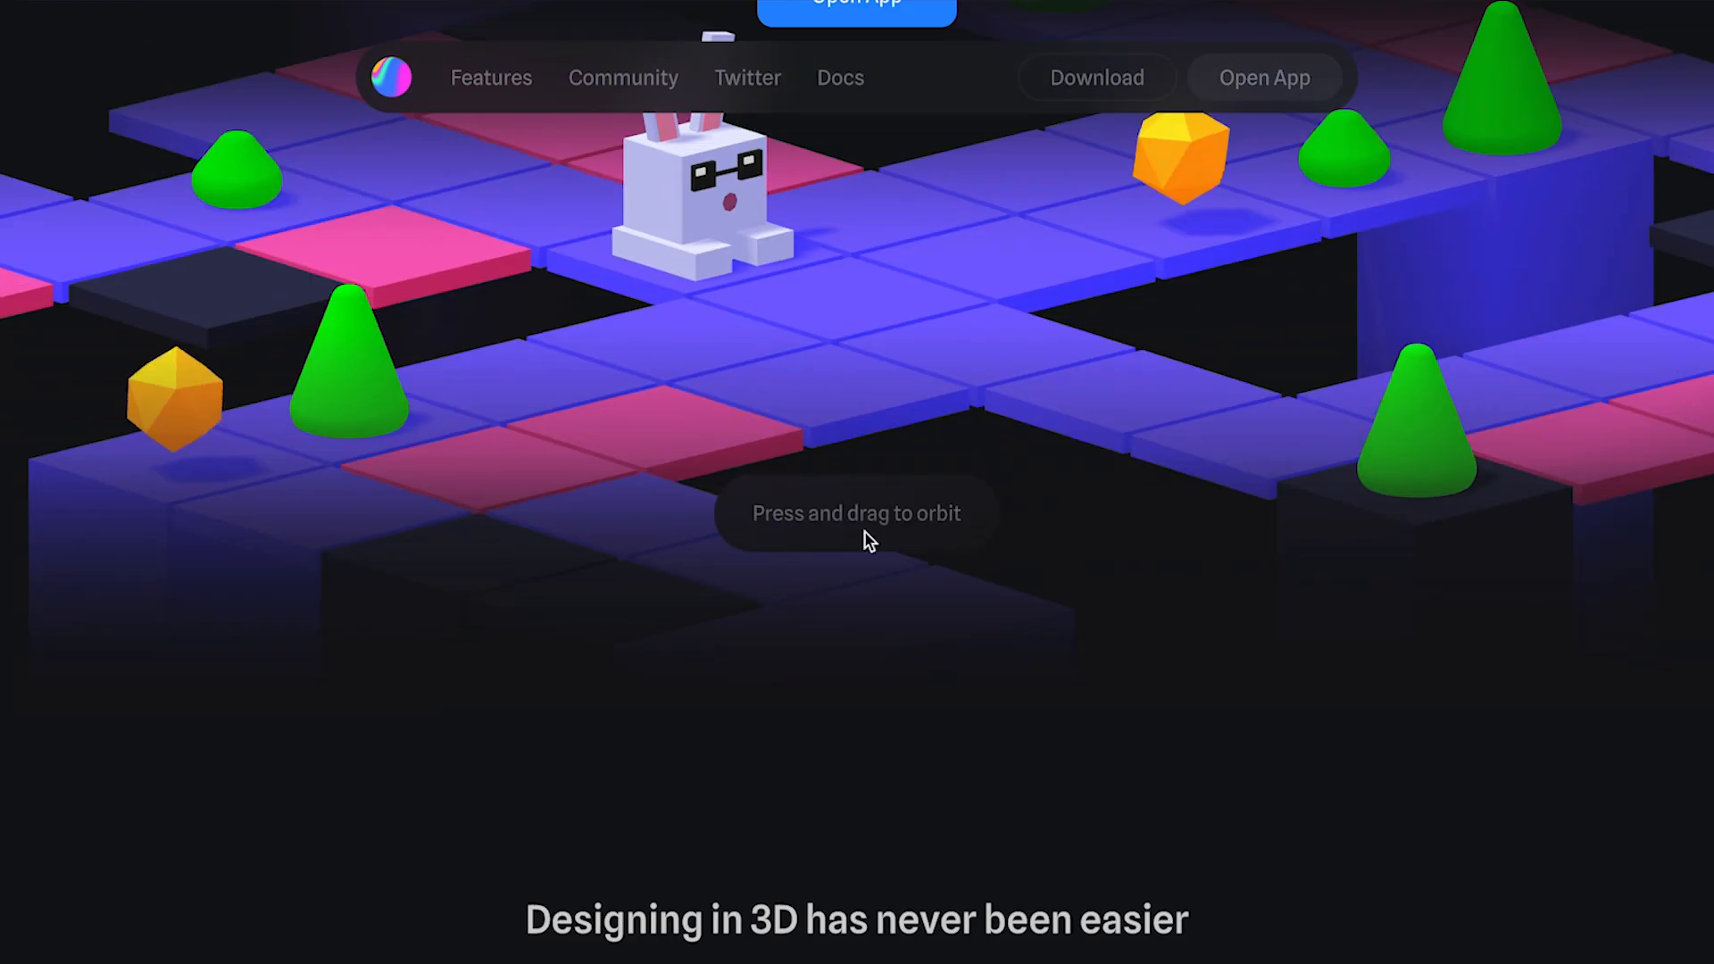
scroll(728, 512, "up", 4)
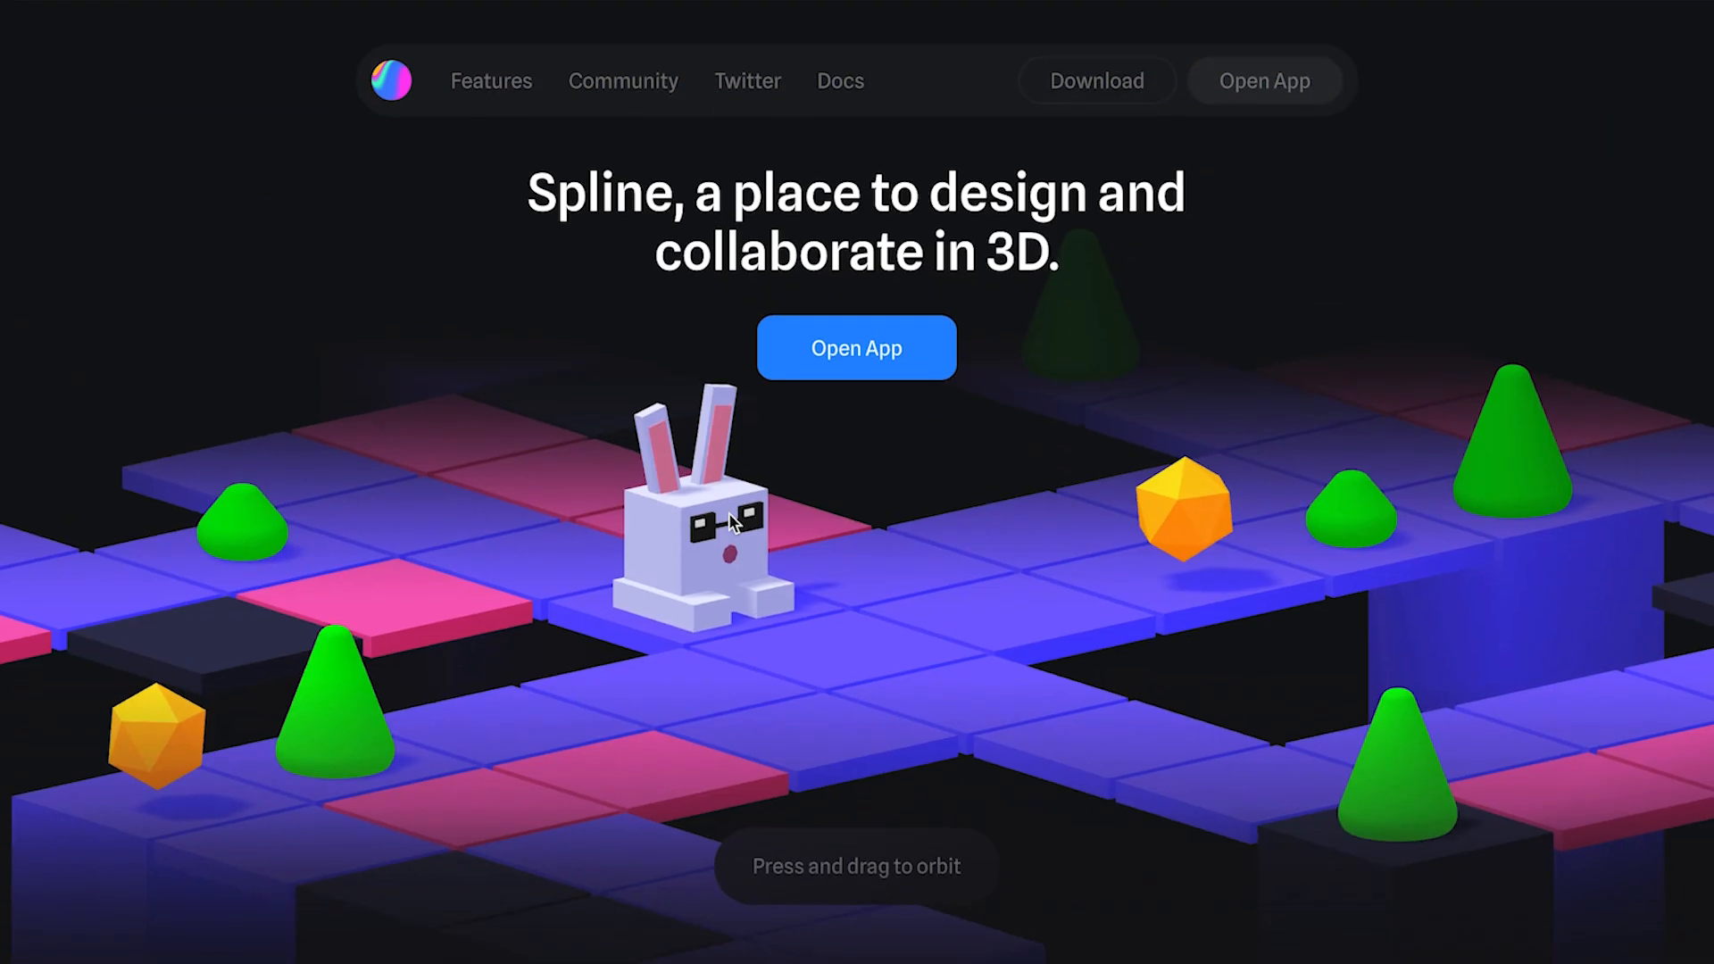
left_click(1109, 75)
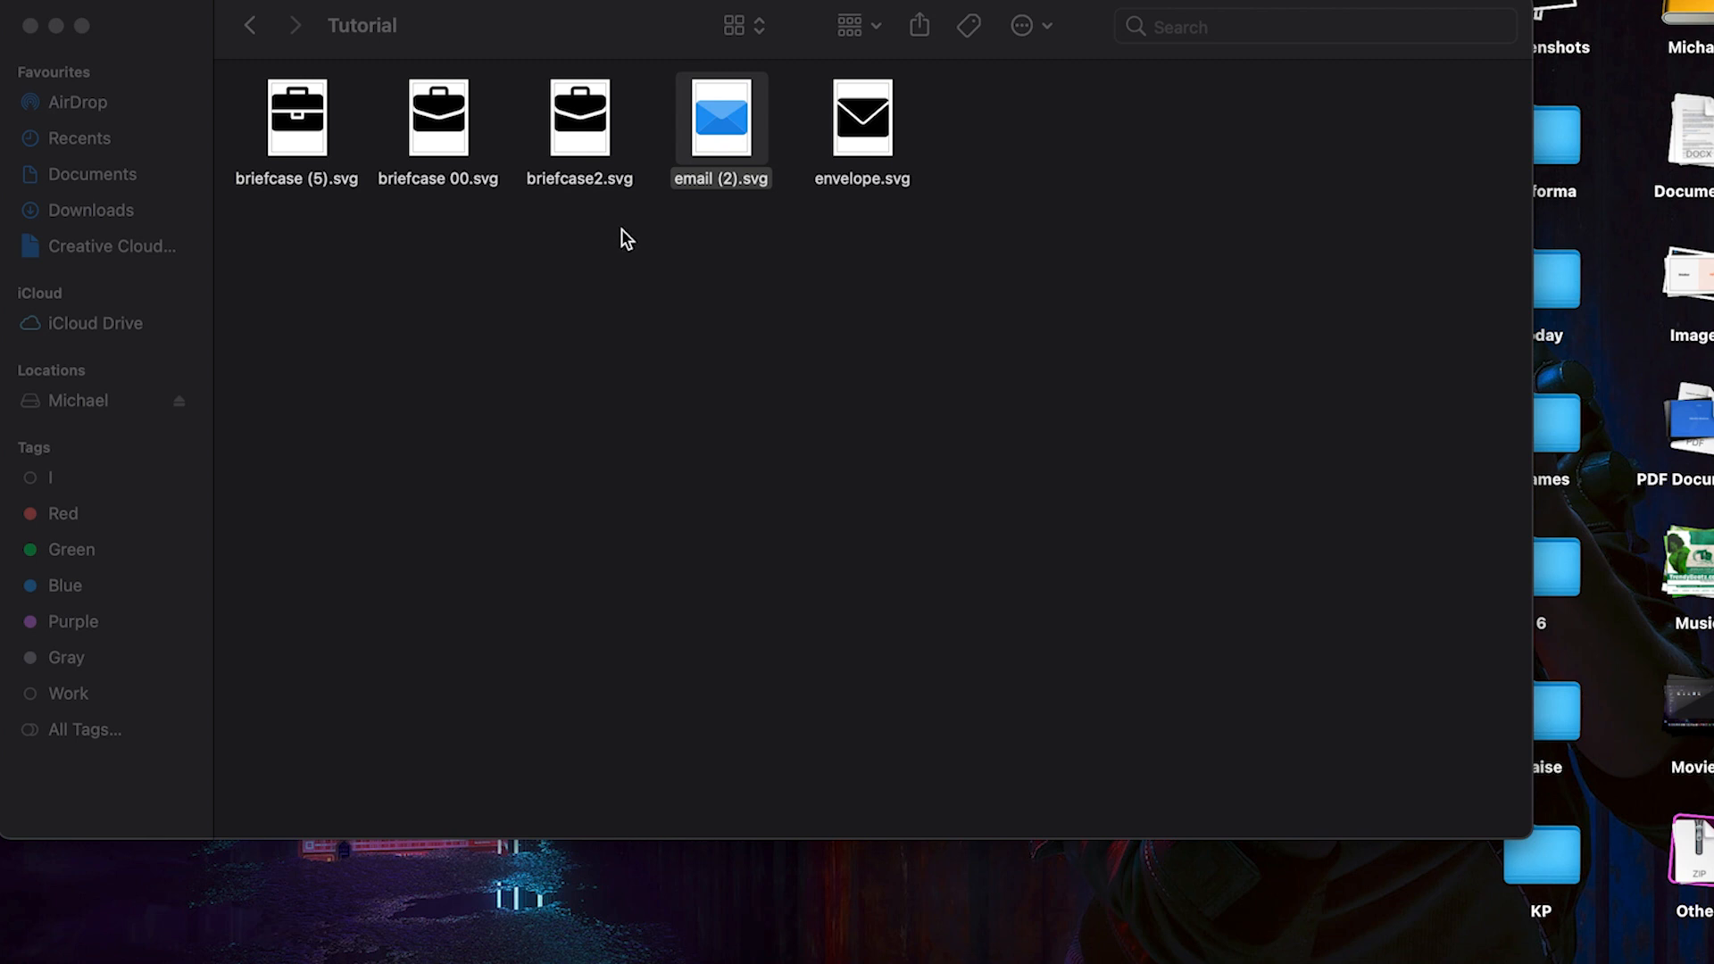
Step: Switch to Spline and create a new file
left_click(732, 120)
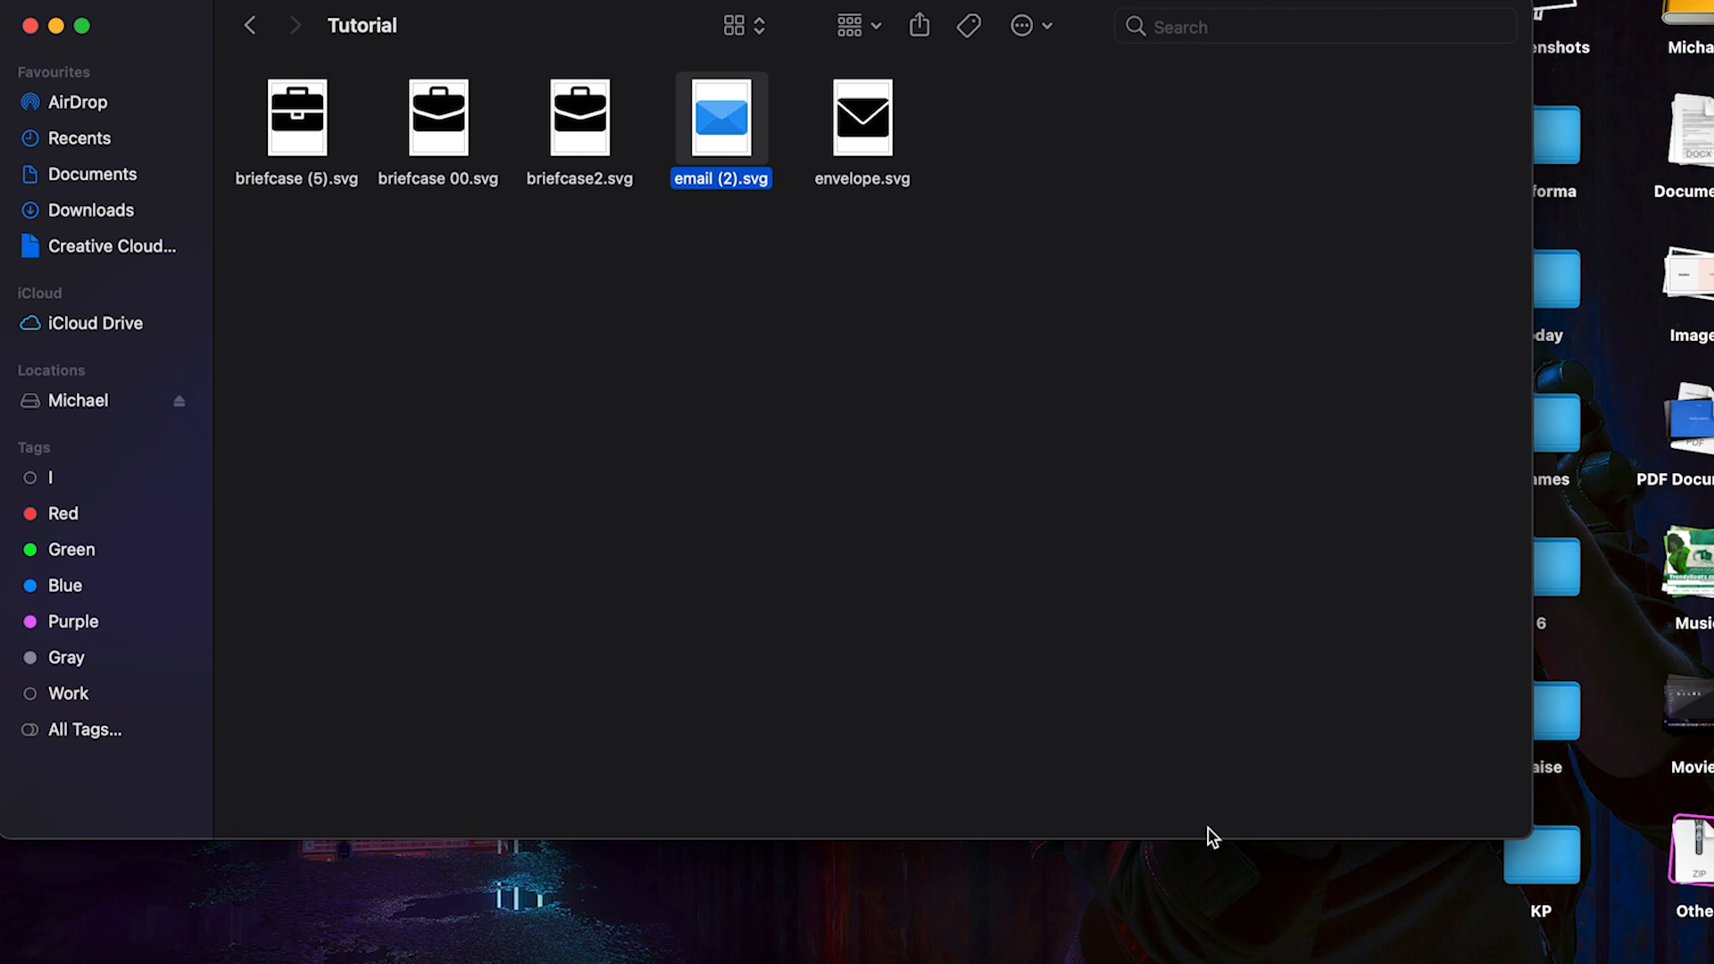
left_click(1441, 953)
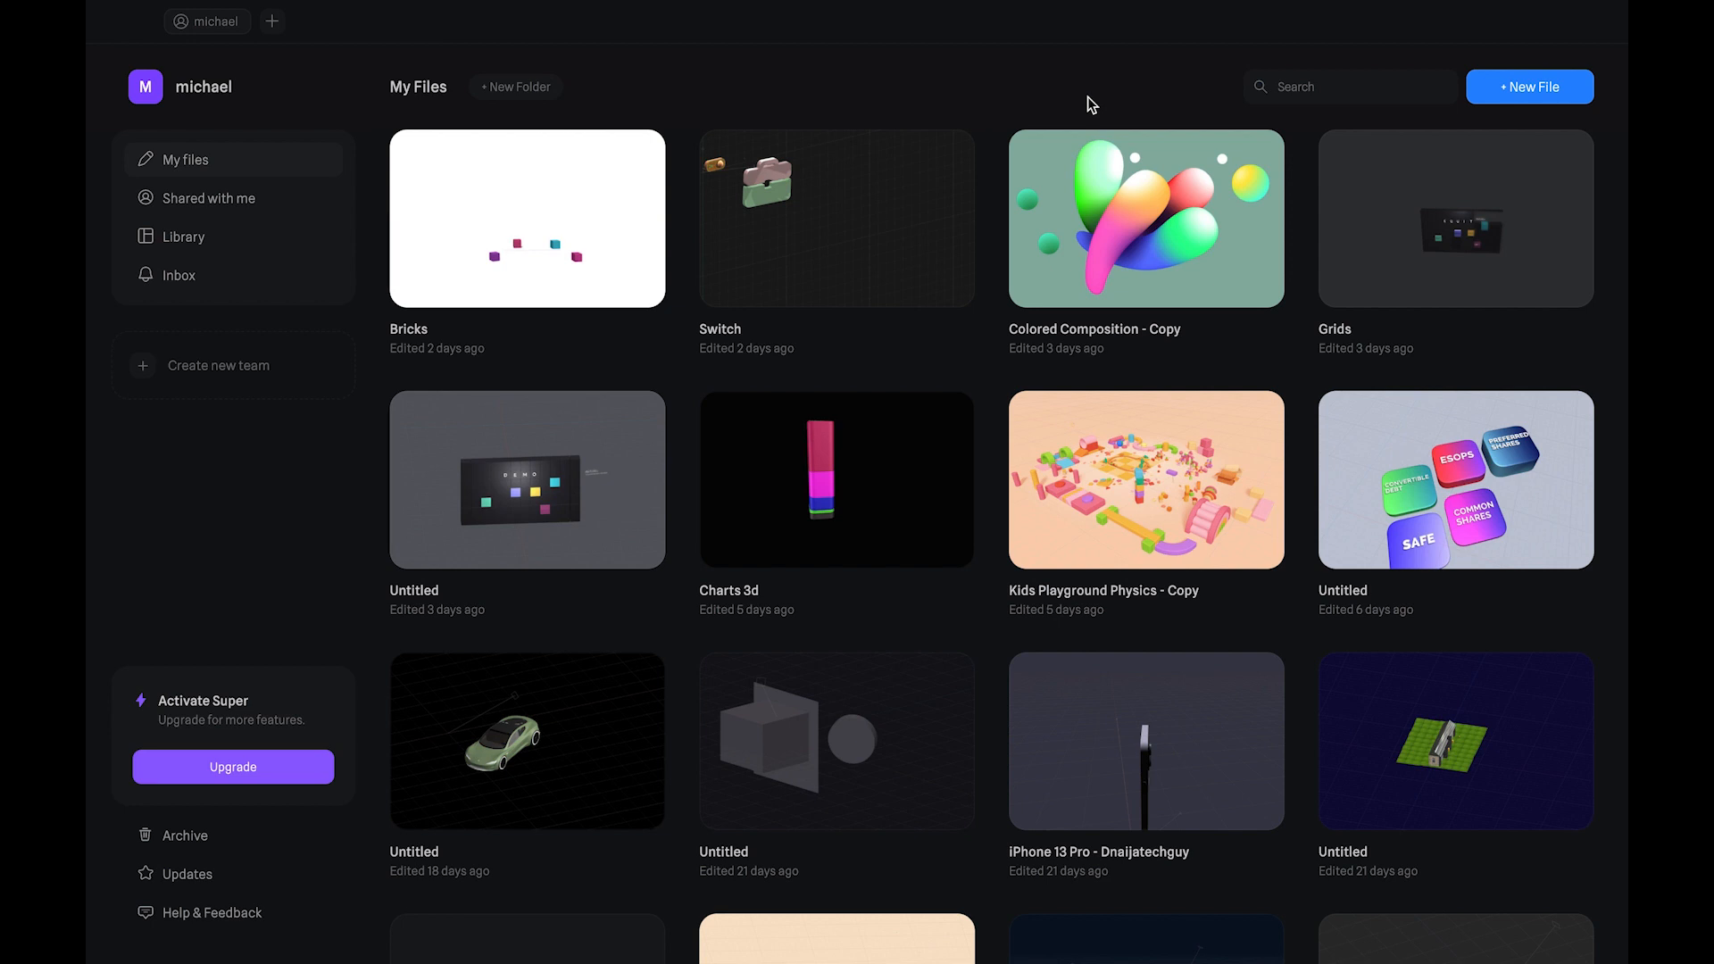
left_click(1526, 100)
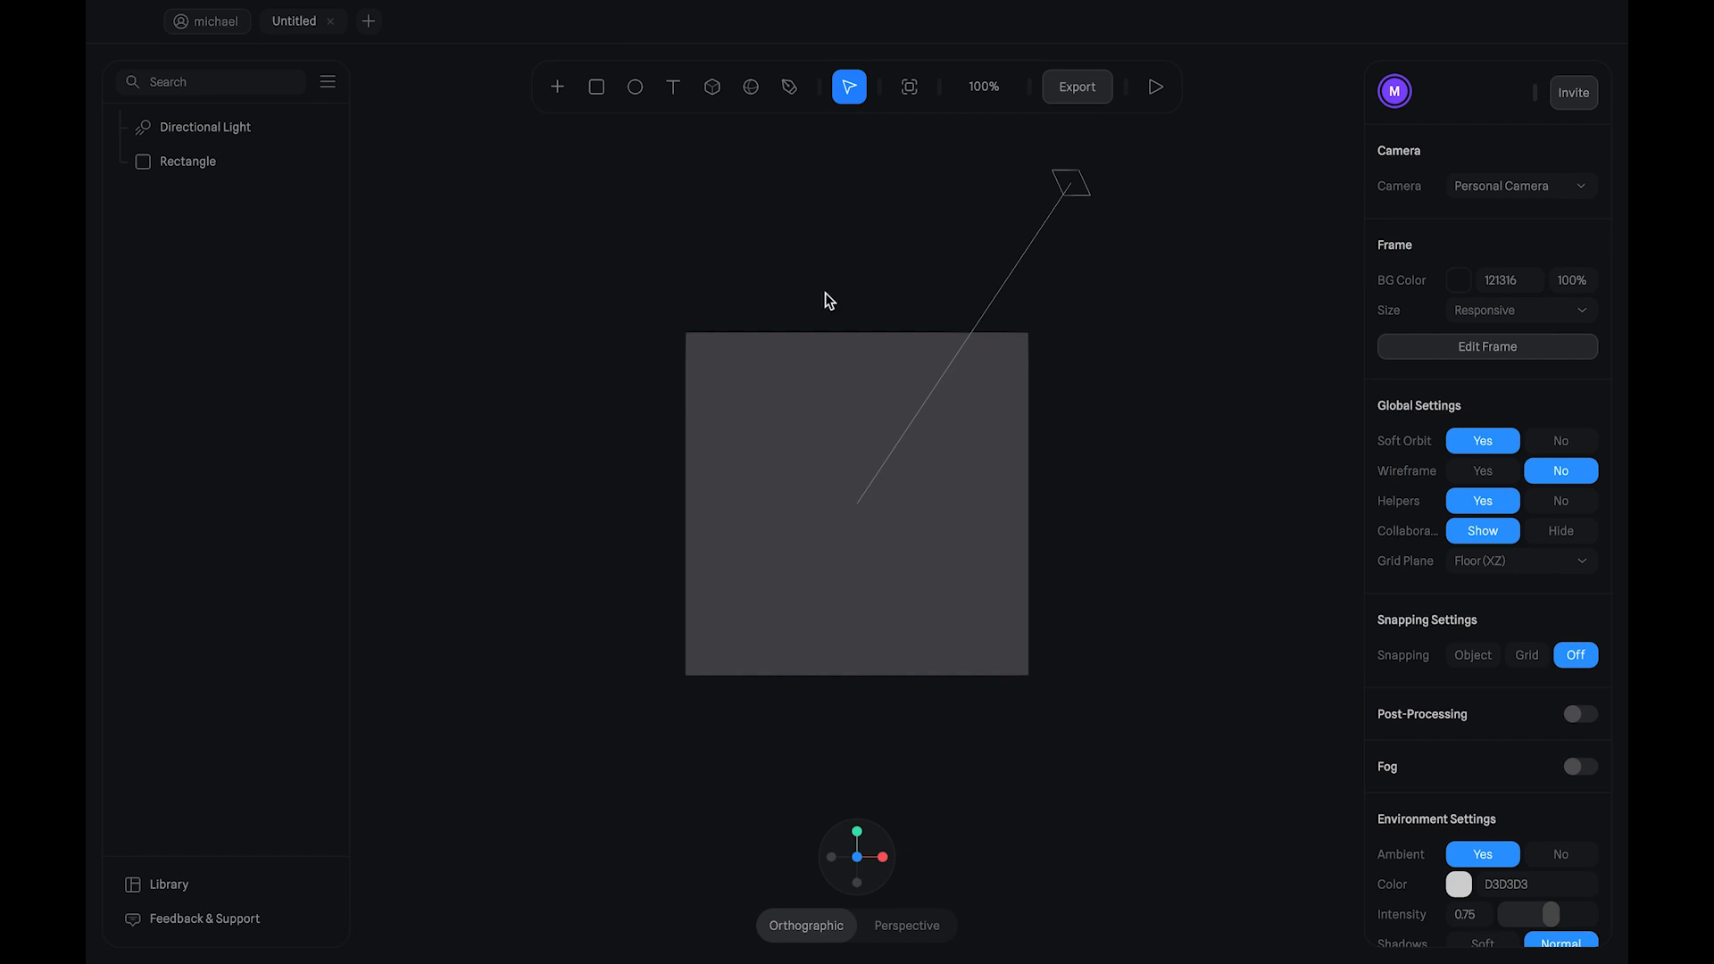
Step: Import email (2).svg from the Tutorial folder into the scene, placing it beside the default rectangle
key("ctrl+Left")
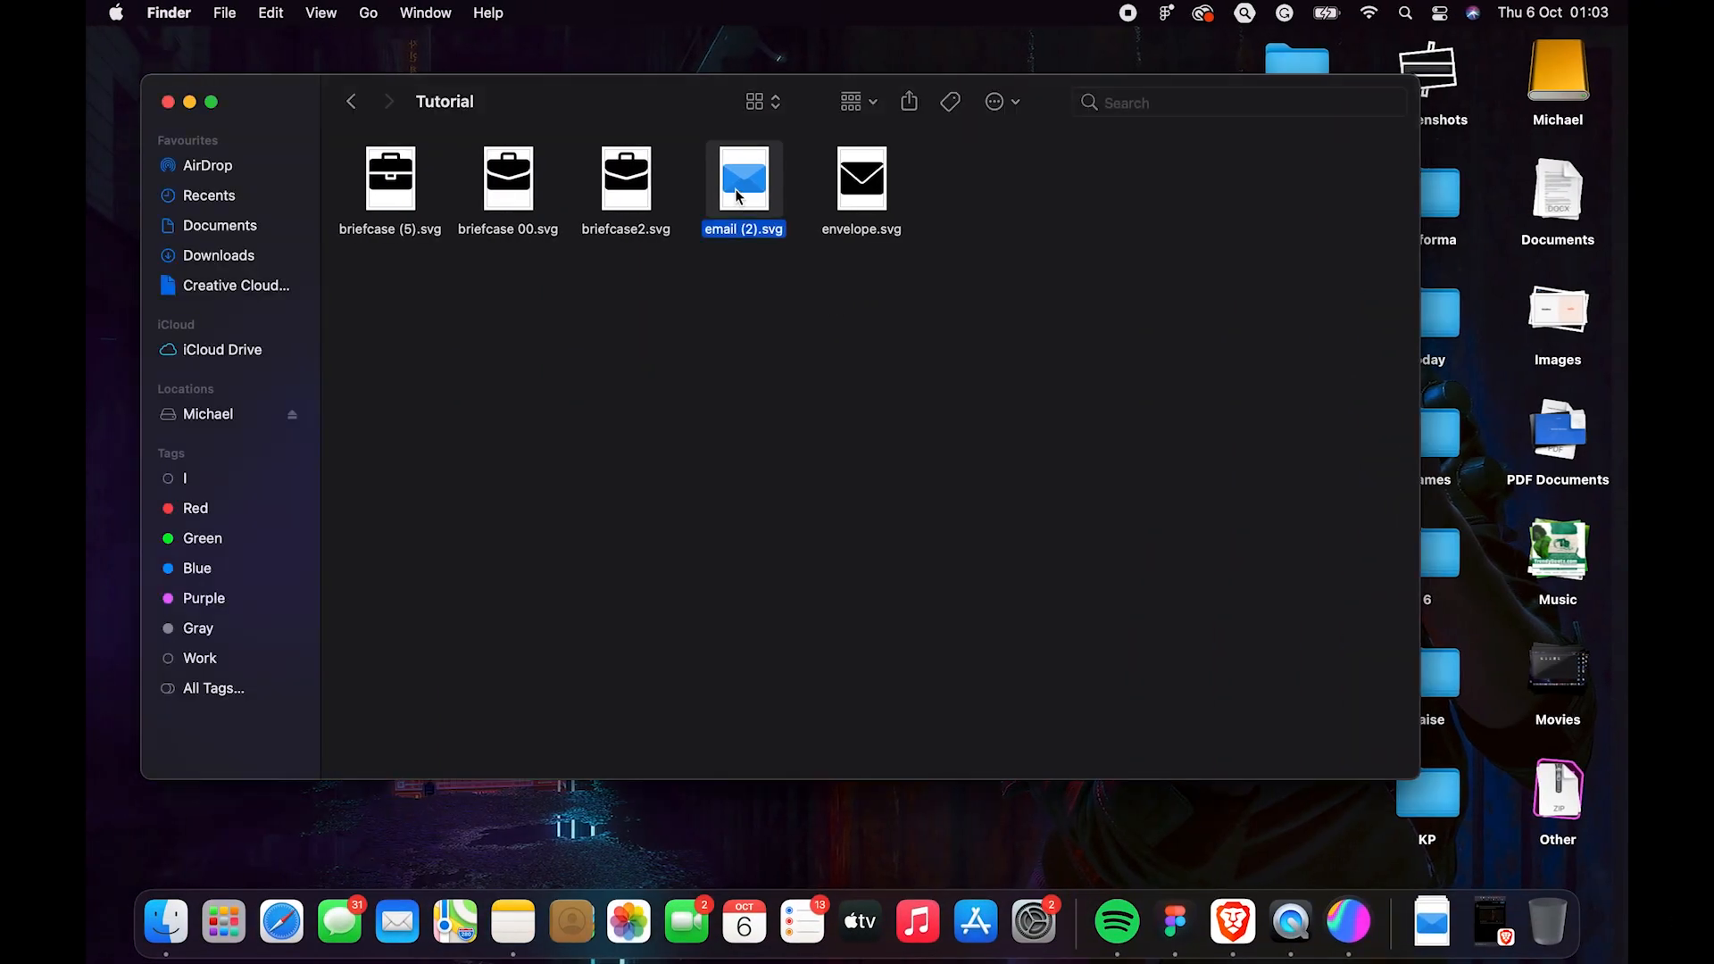
key("ctrl+Right")
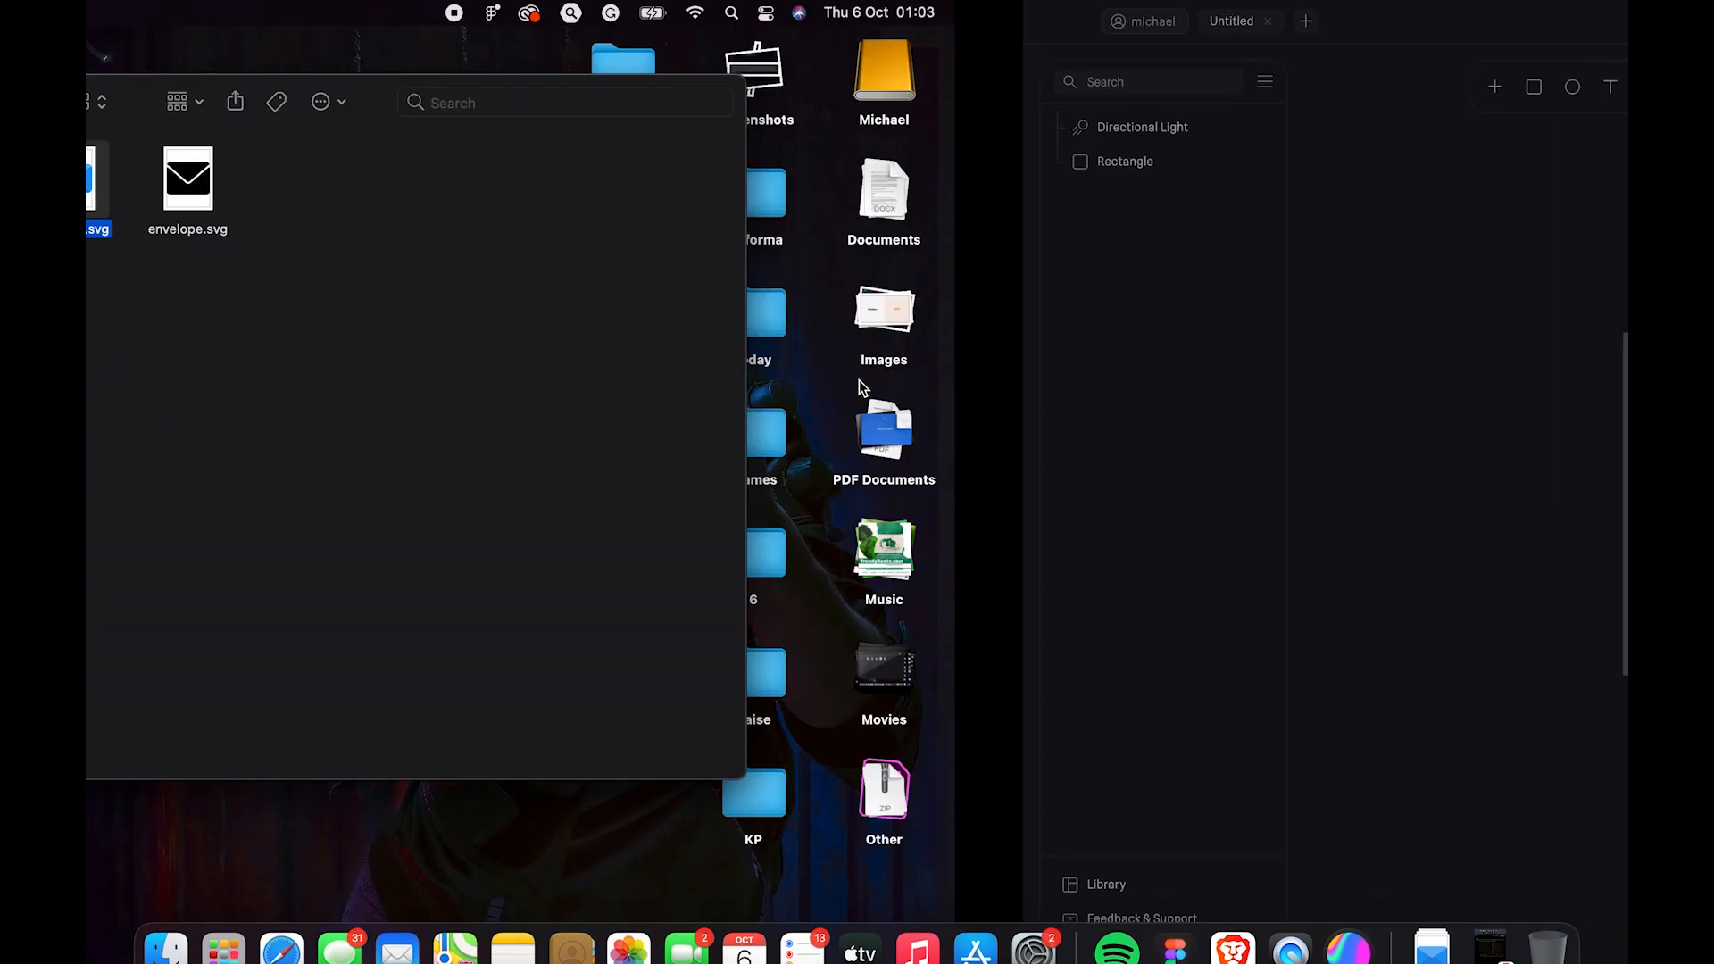
left_click_drag(1138, 360, 1139, 361)
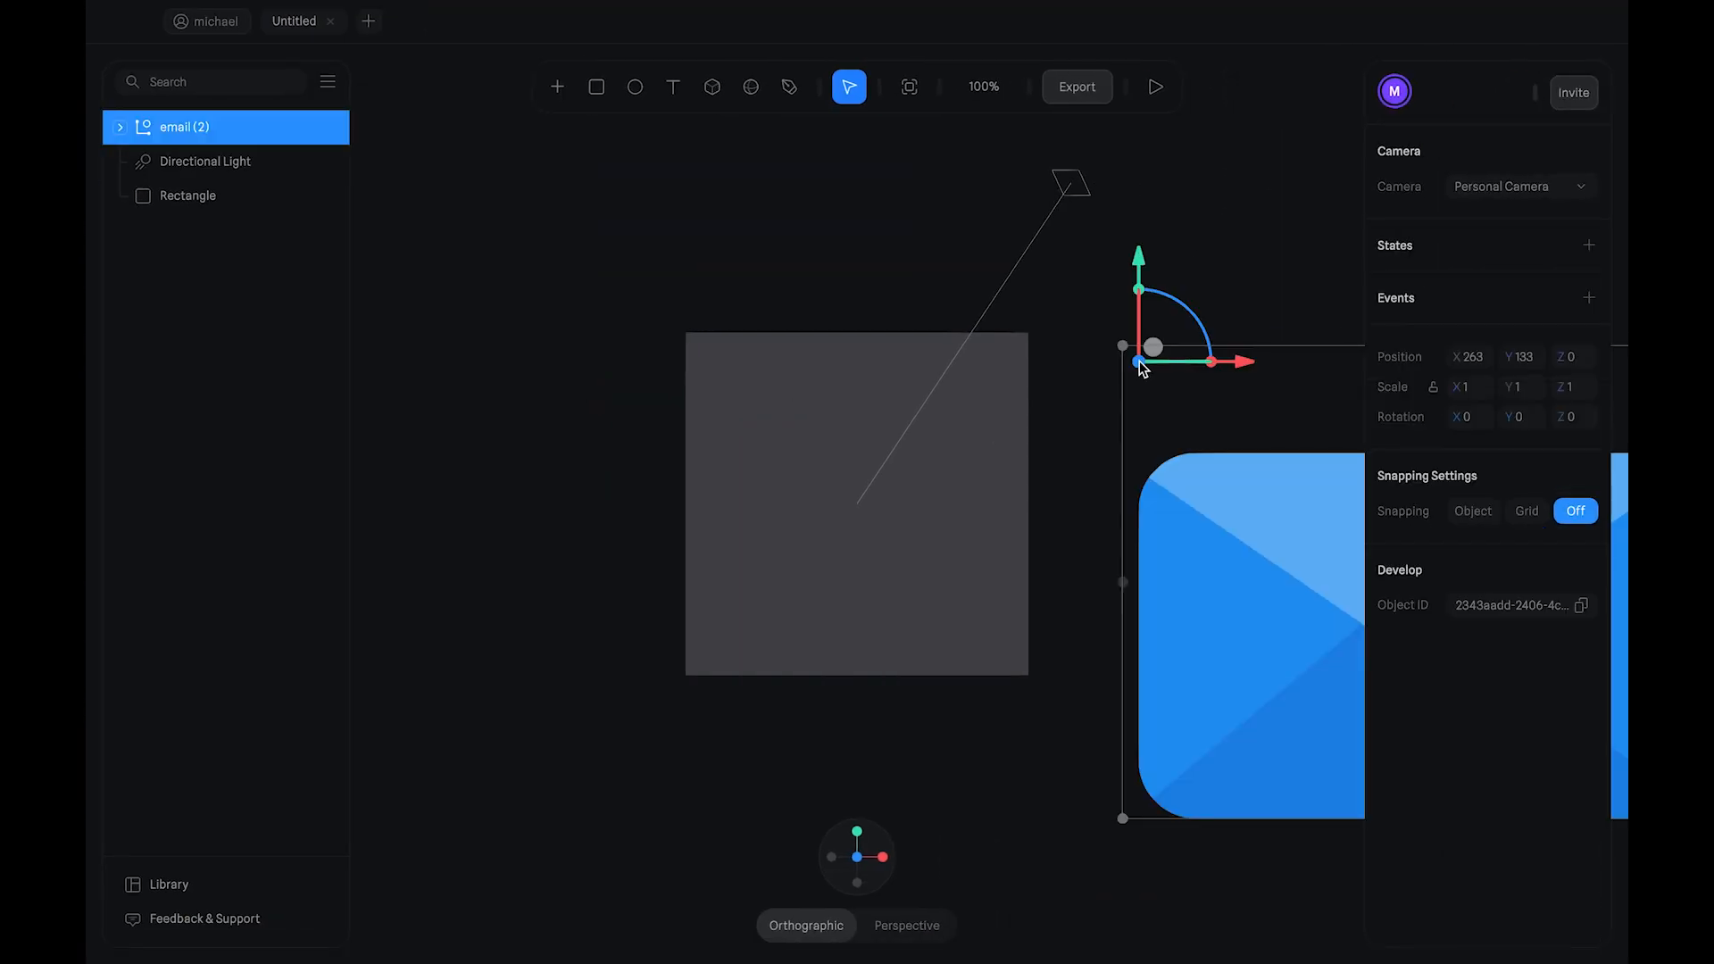
scroll(1076, 318, "right", 5)
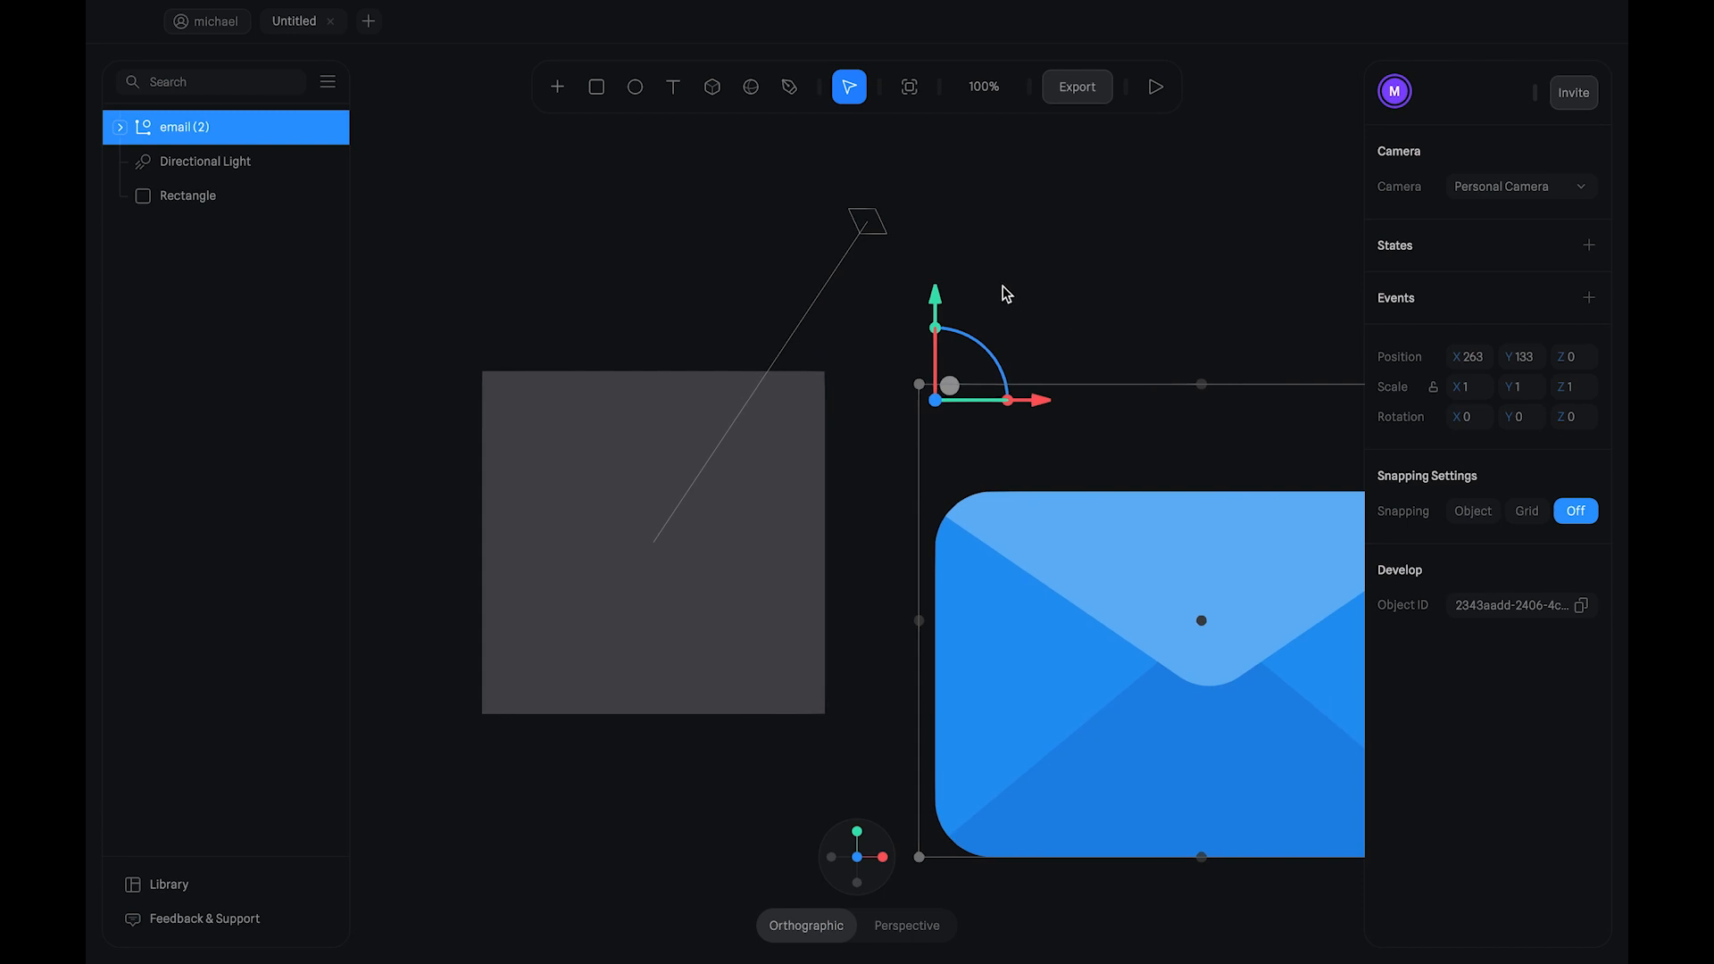
left_click(1053, 266)
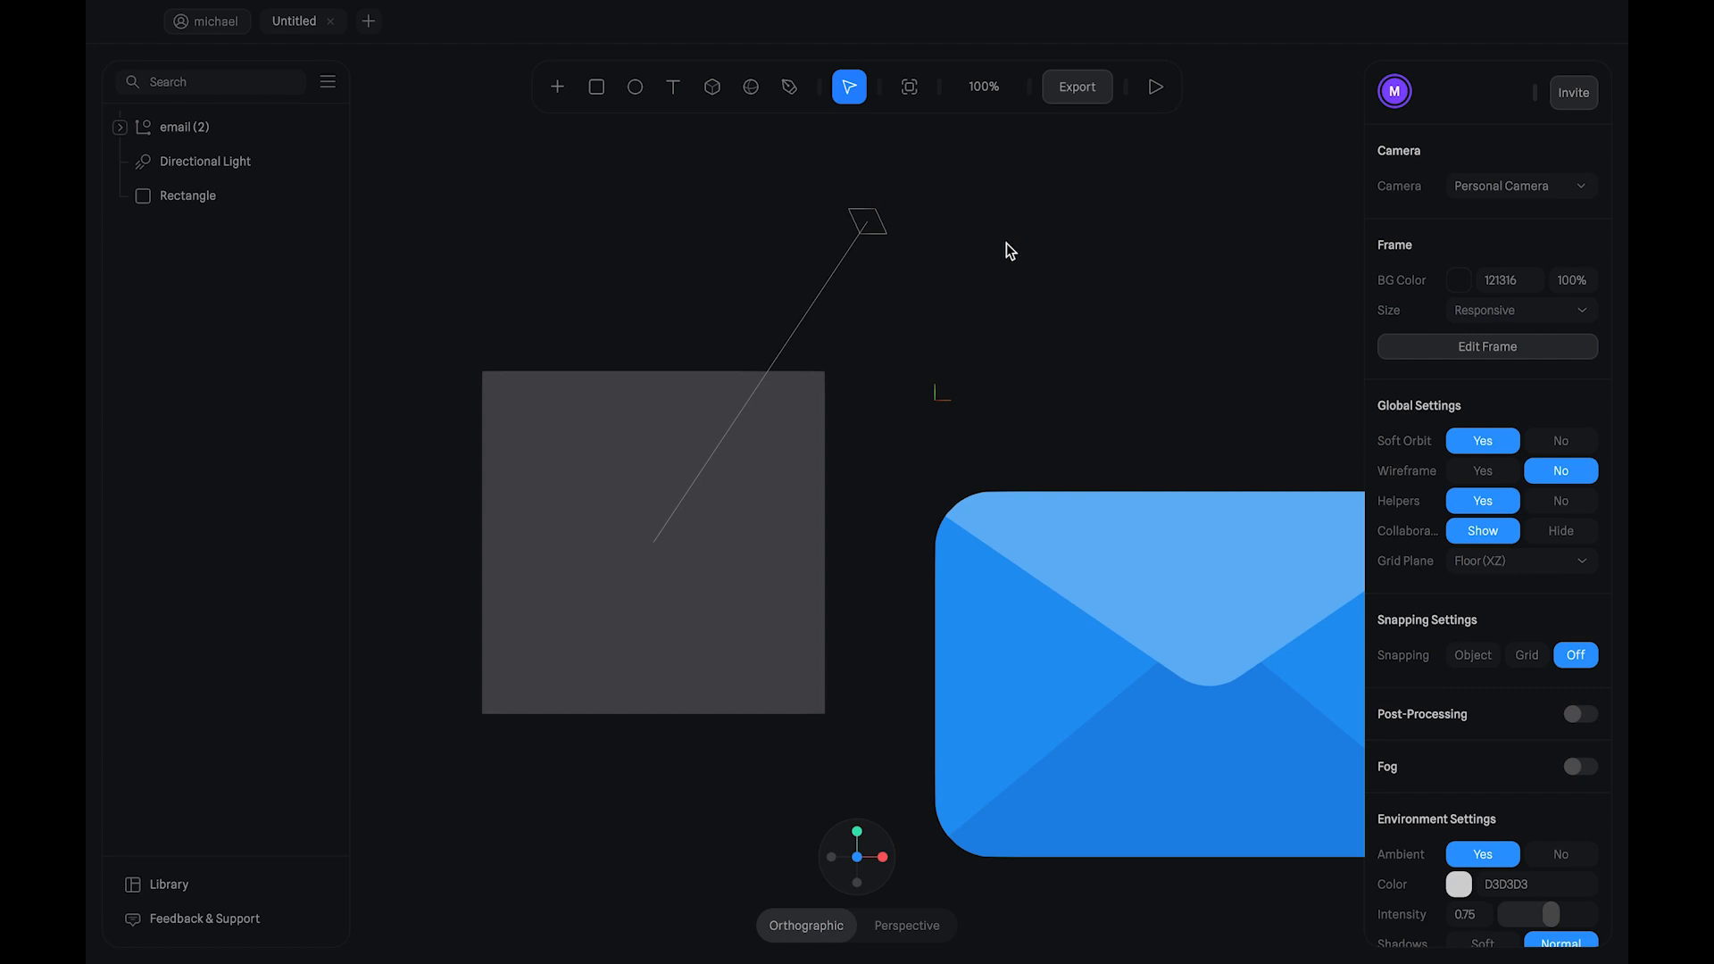
mouse_move(955, 316)
left_mouse_down("alt")
mouse_move(1042, 334)
mouse_move(976, 339)
left_mouse_up("alt")
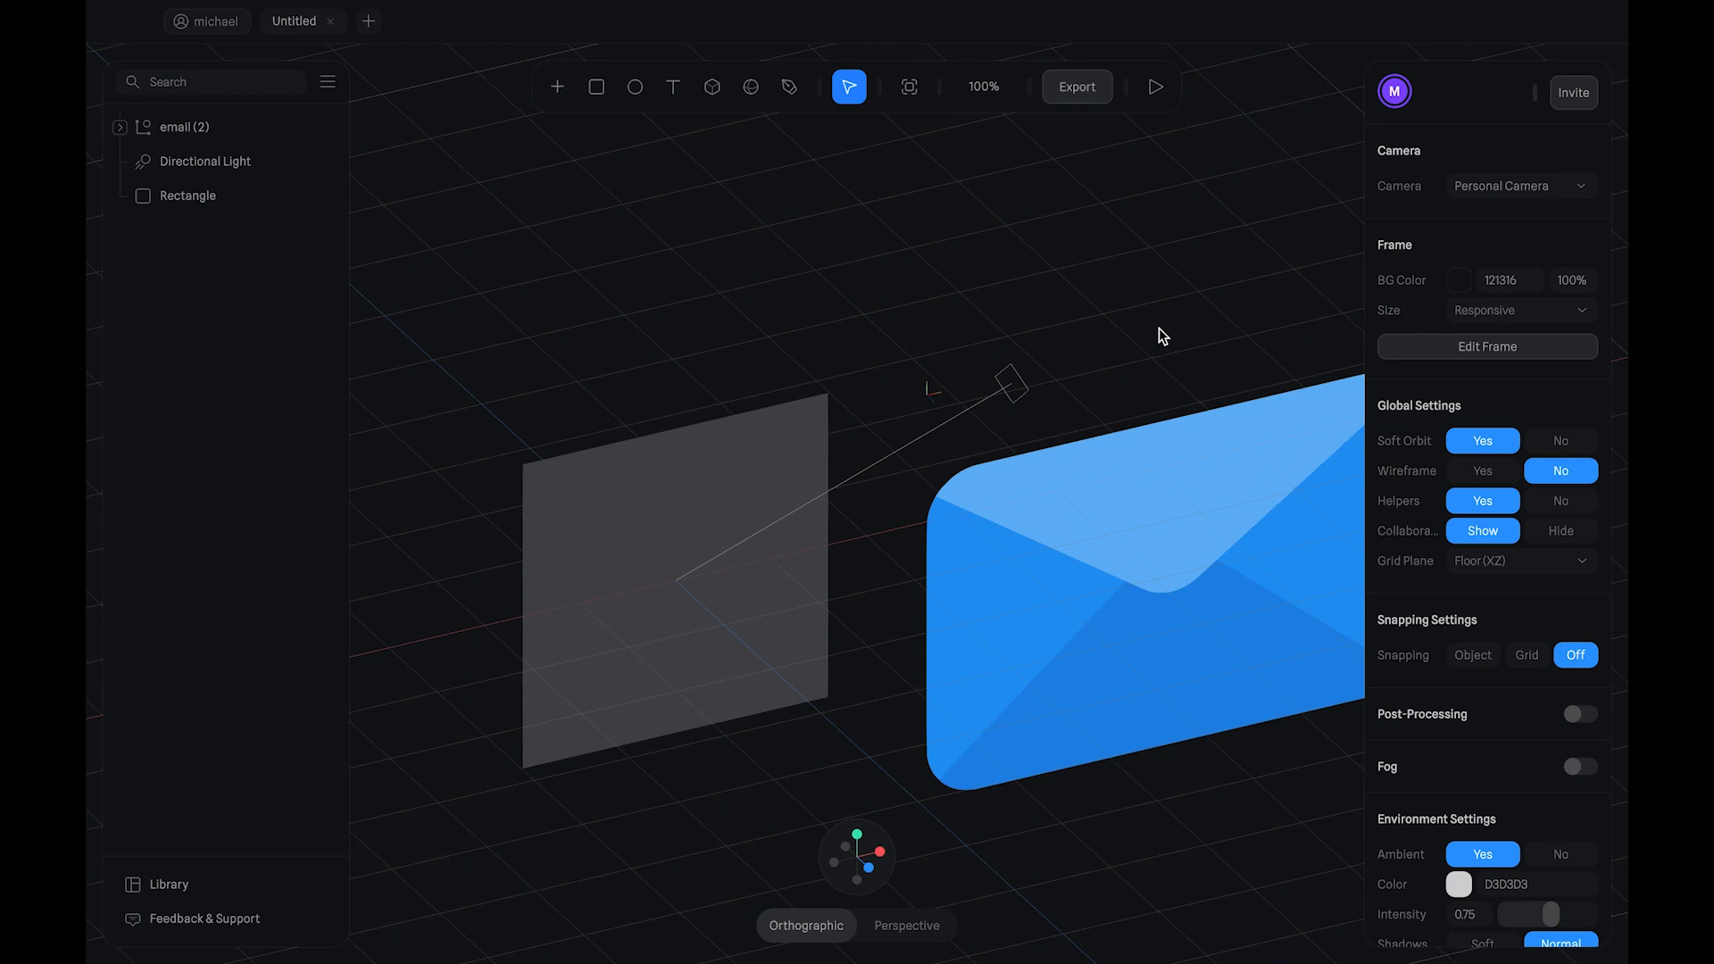
Step: Examine which part of the envelope each of the four shapes in the email (2) group makes up
left_click(1139, 500)
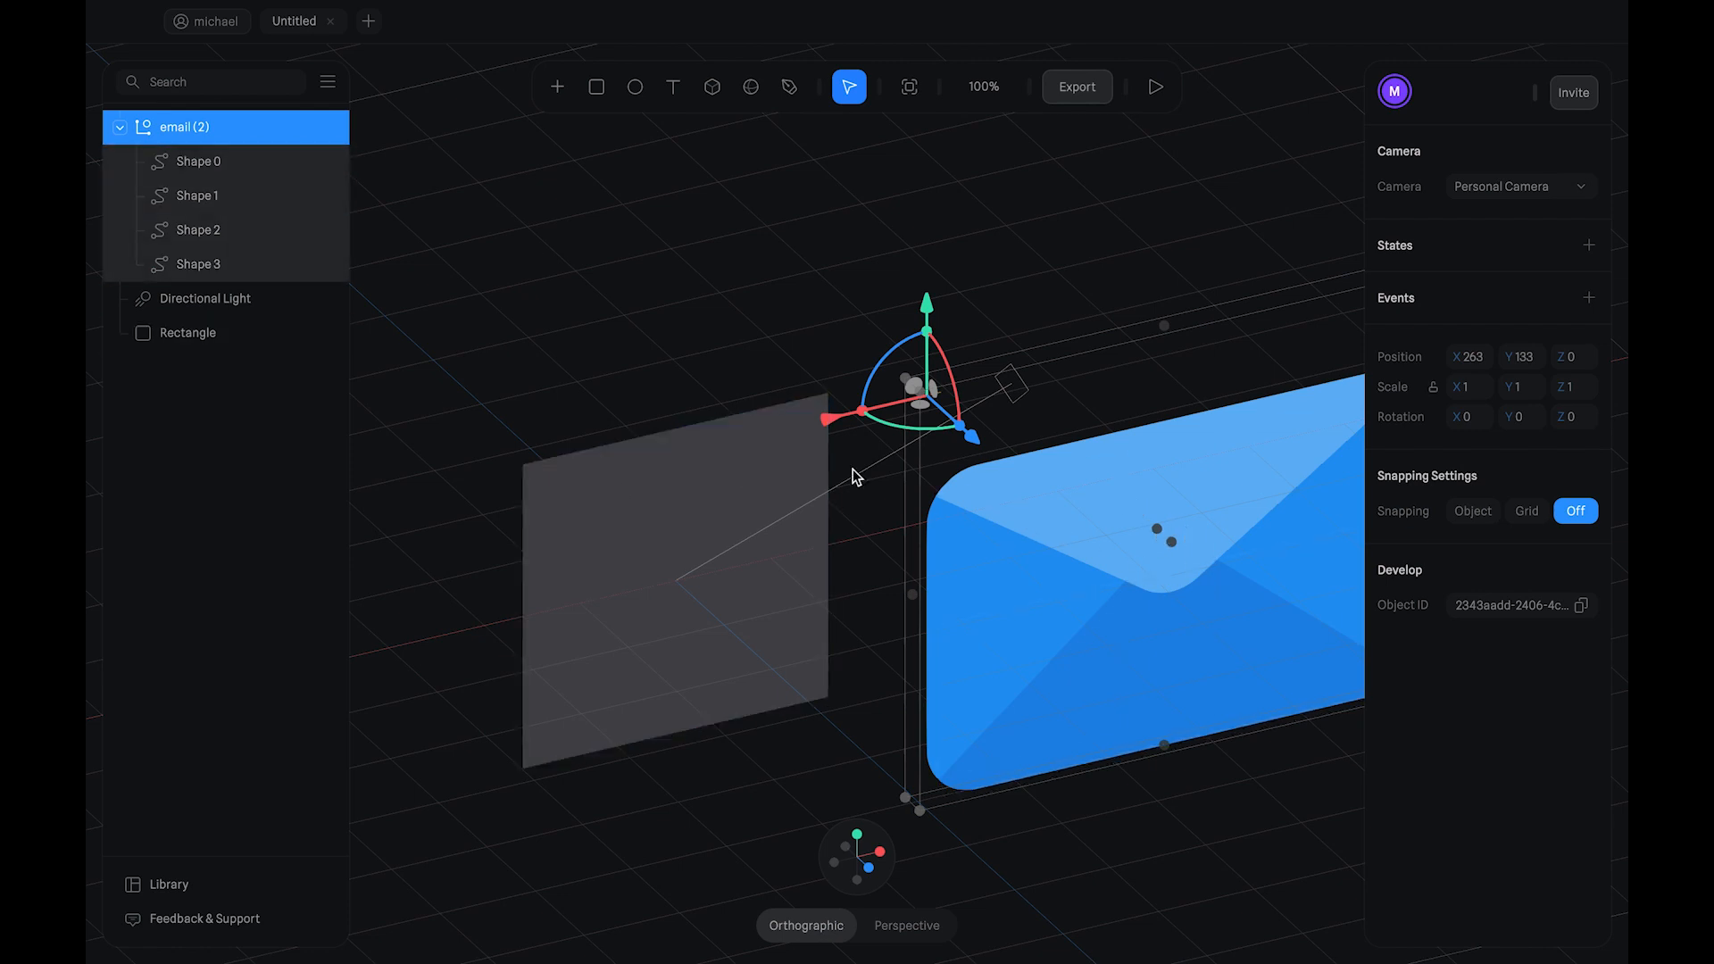
left_click(219, 167)
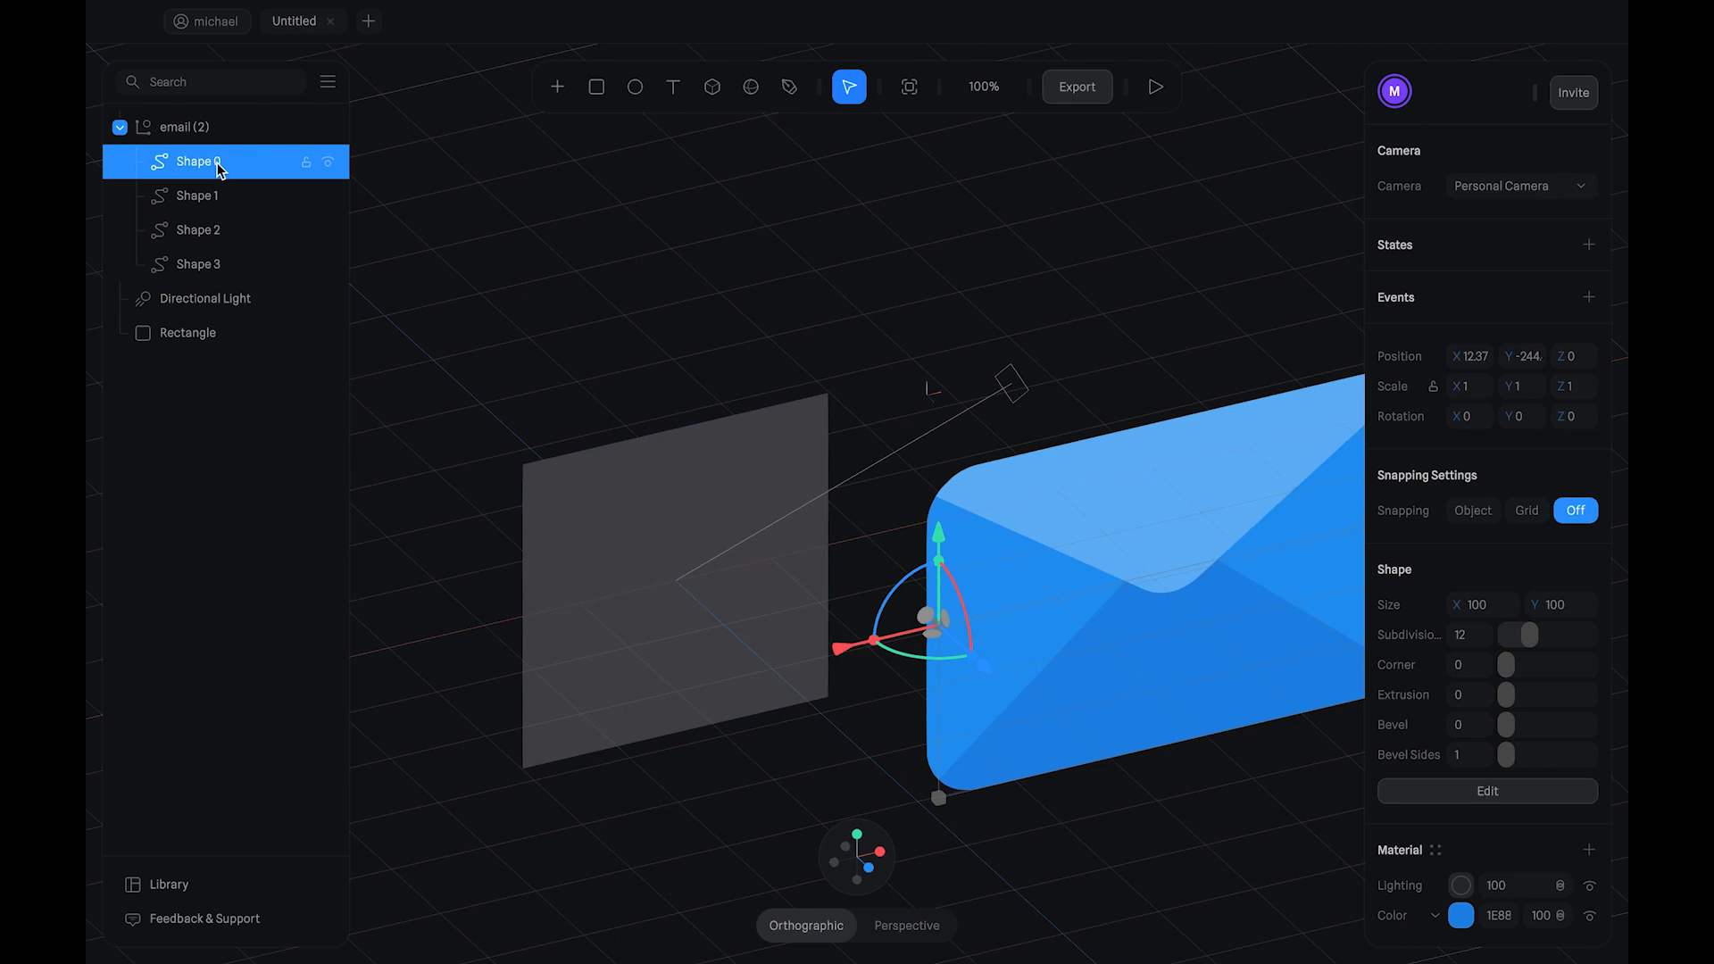
left_click(219, 198)
left_click(219, 232)
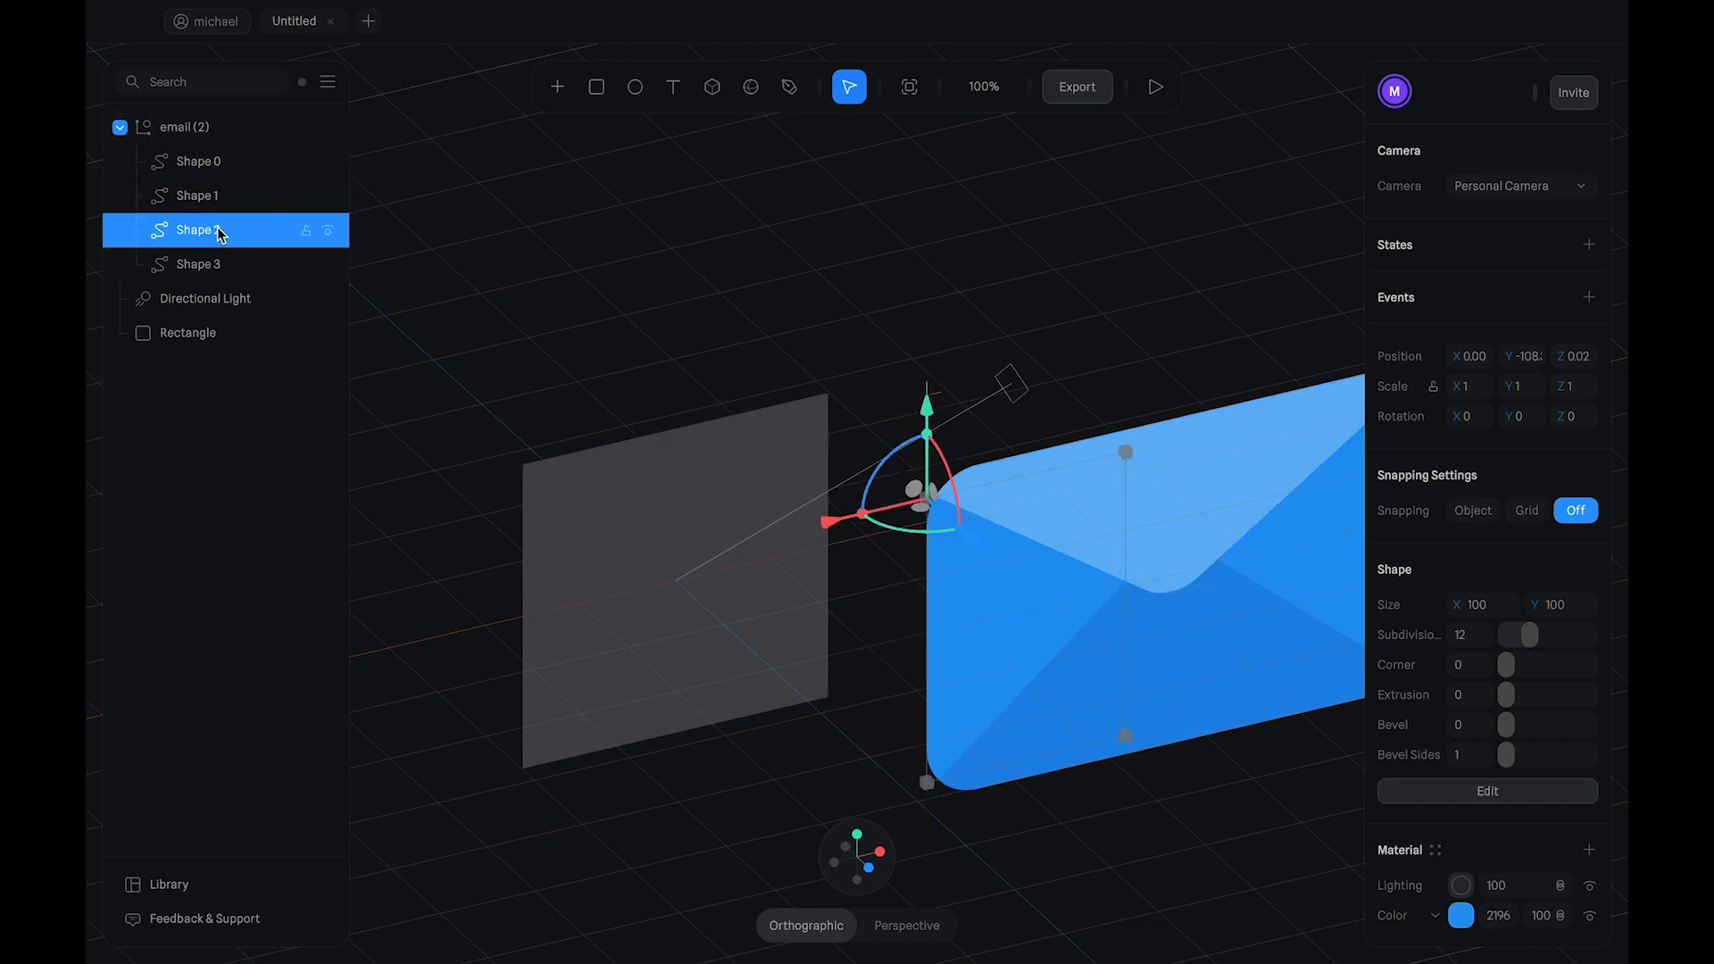
left_click(218, 264)
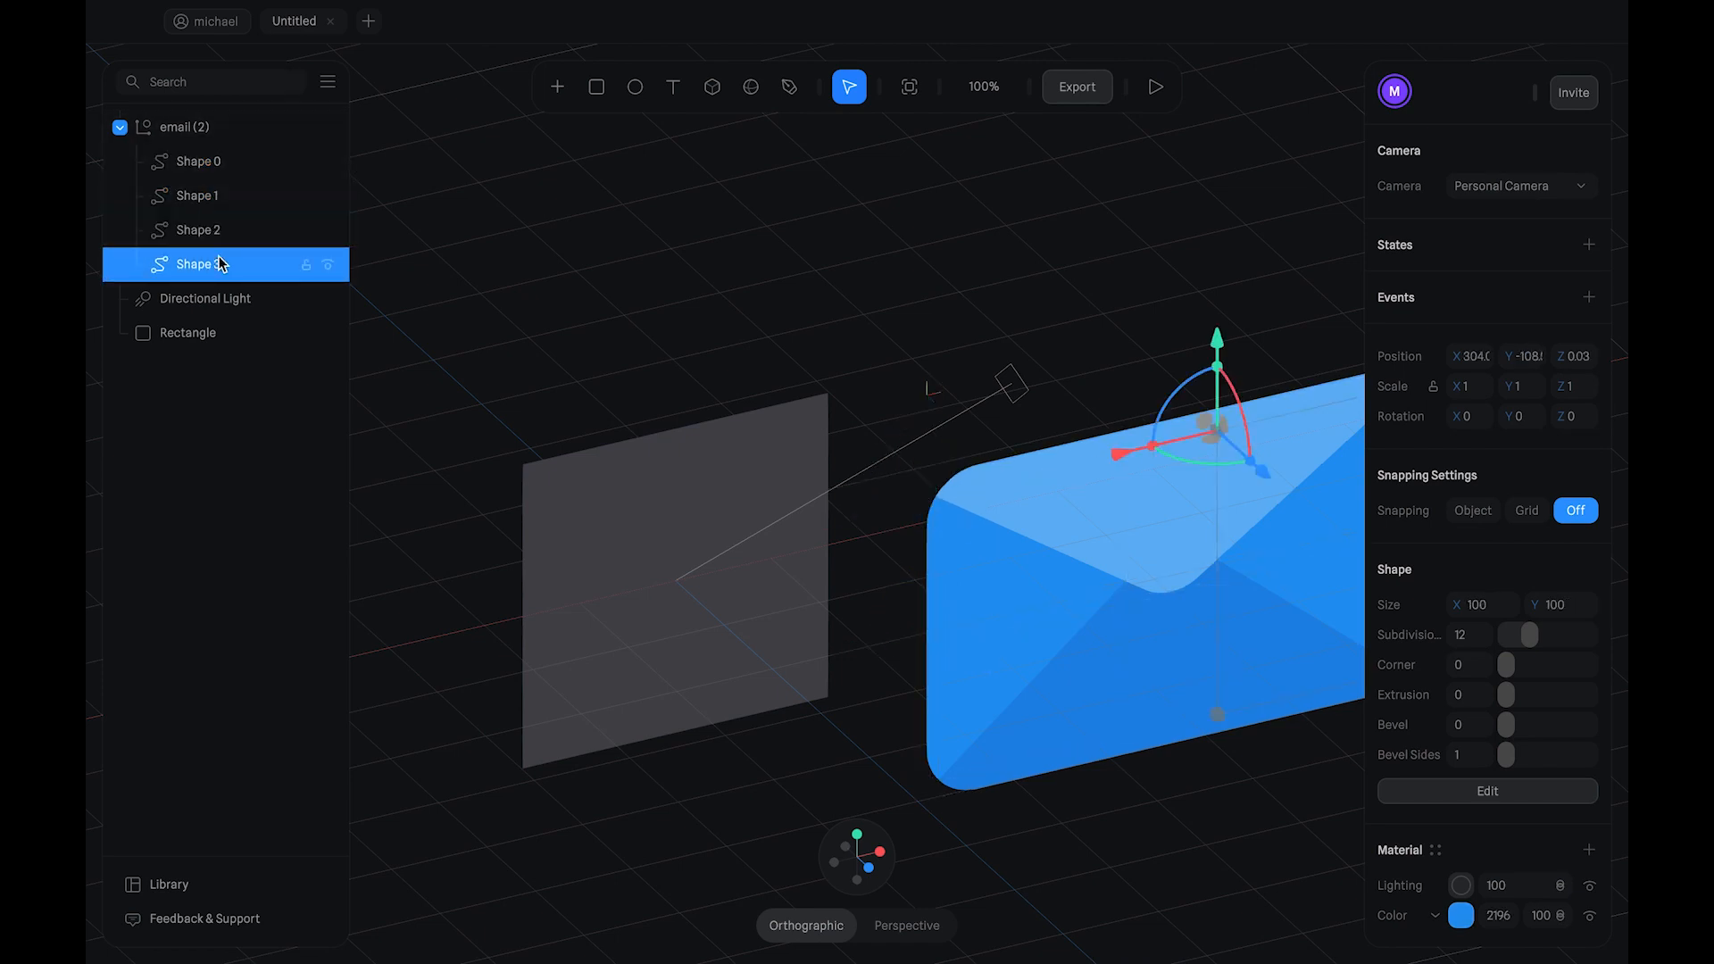
scroll(856, 230, "right", 3)
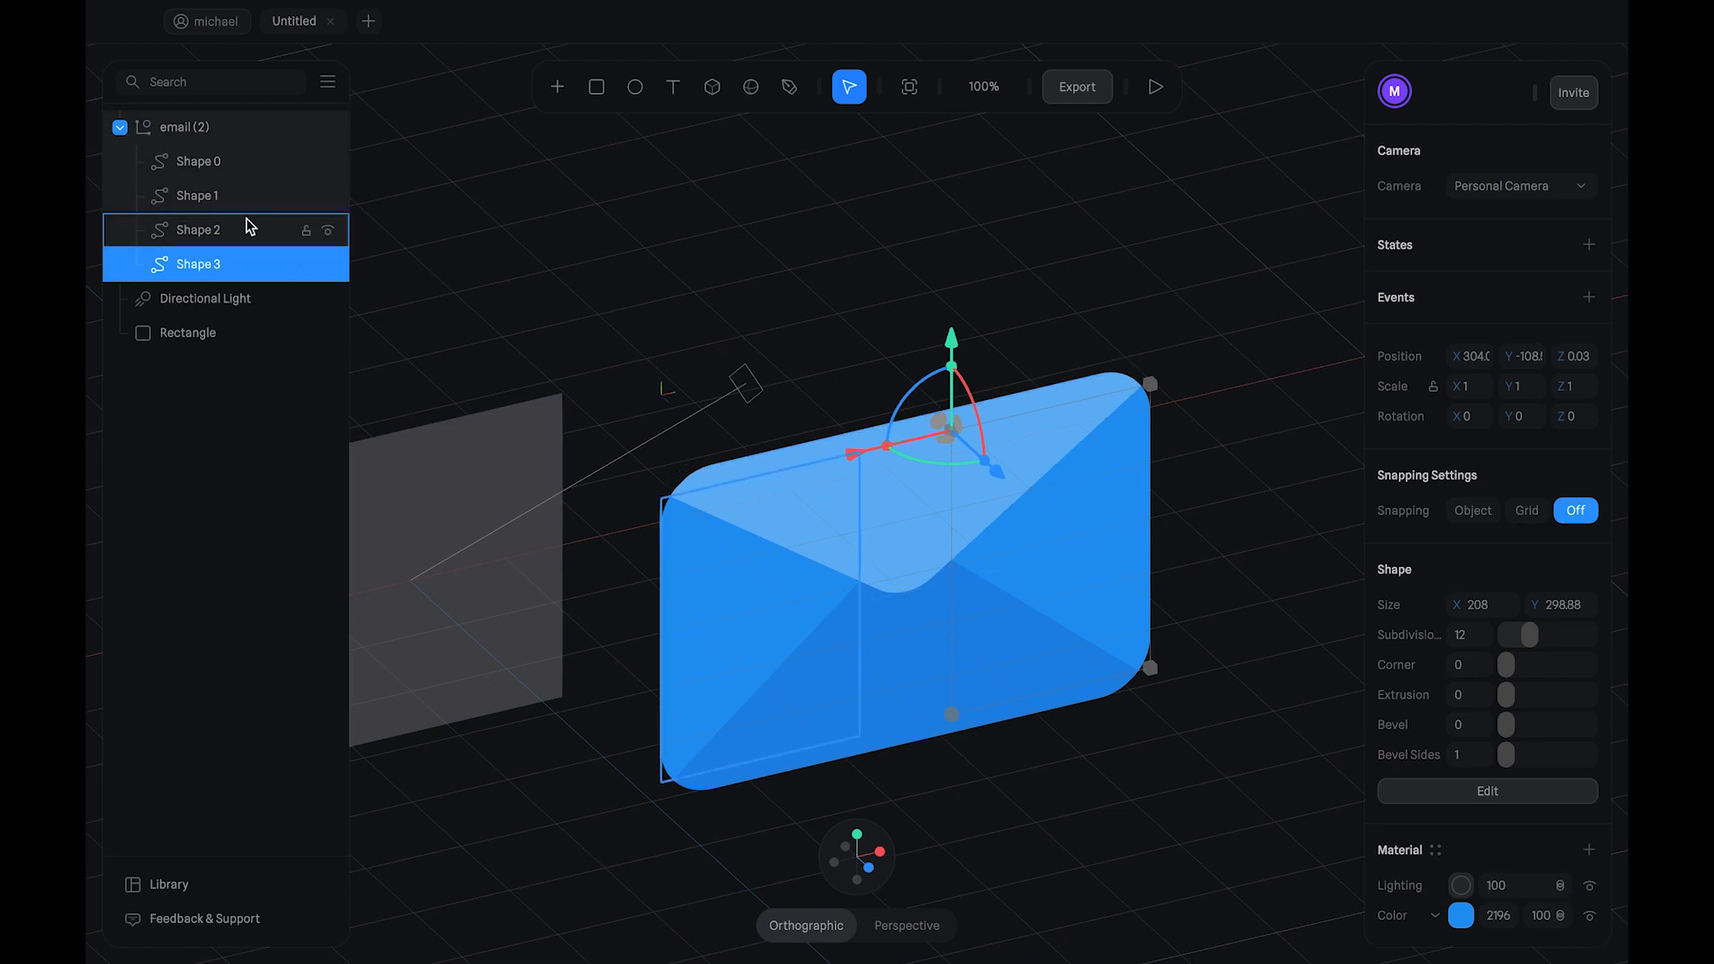
Step: Set the extrusion of all four shapes in the email (2) group to 60
left_click(214, 163)
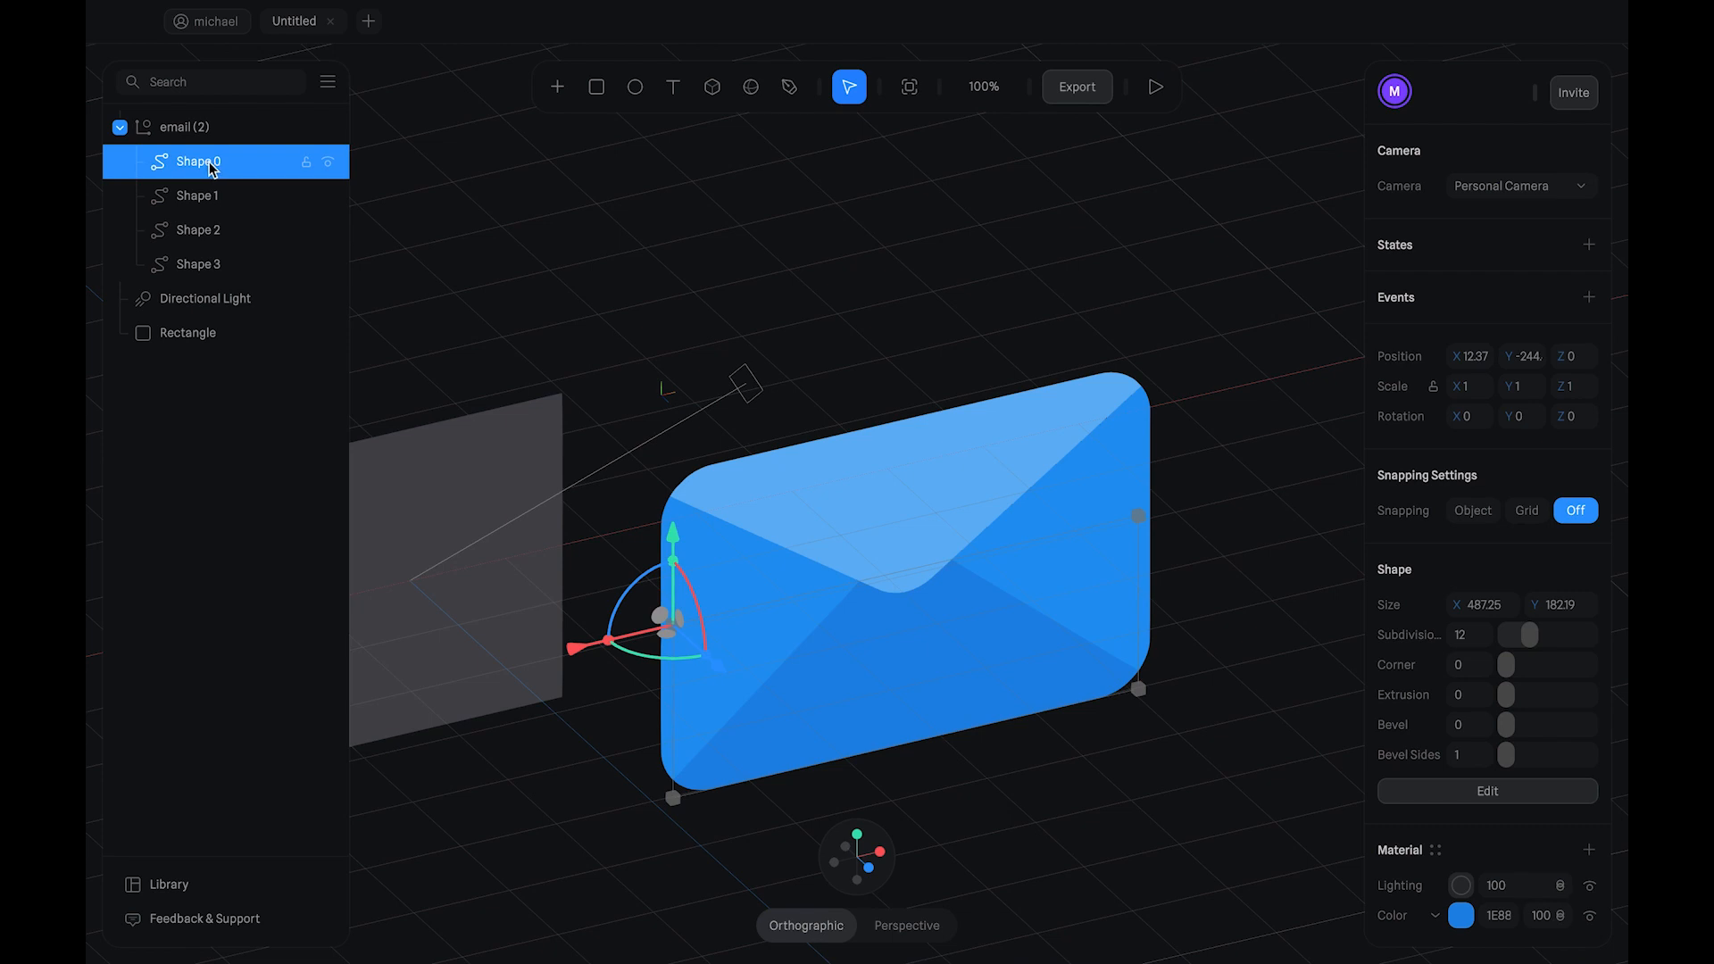
key("Escape")
left_click(211, 195)
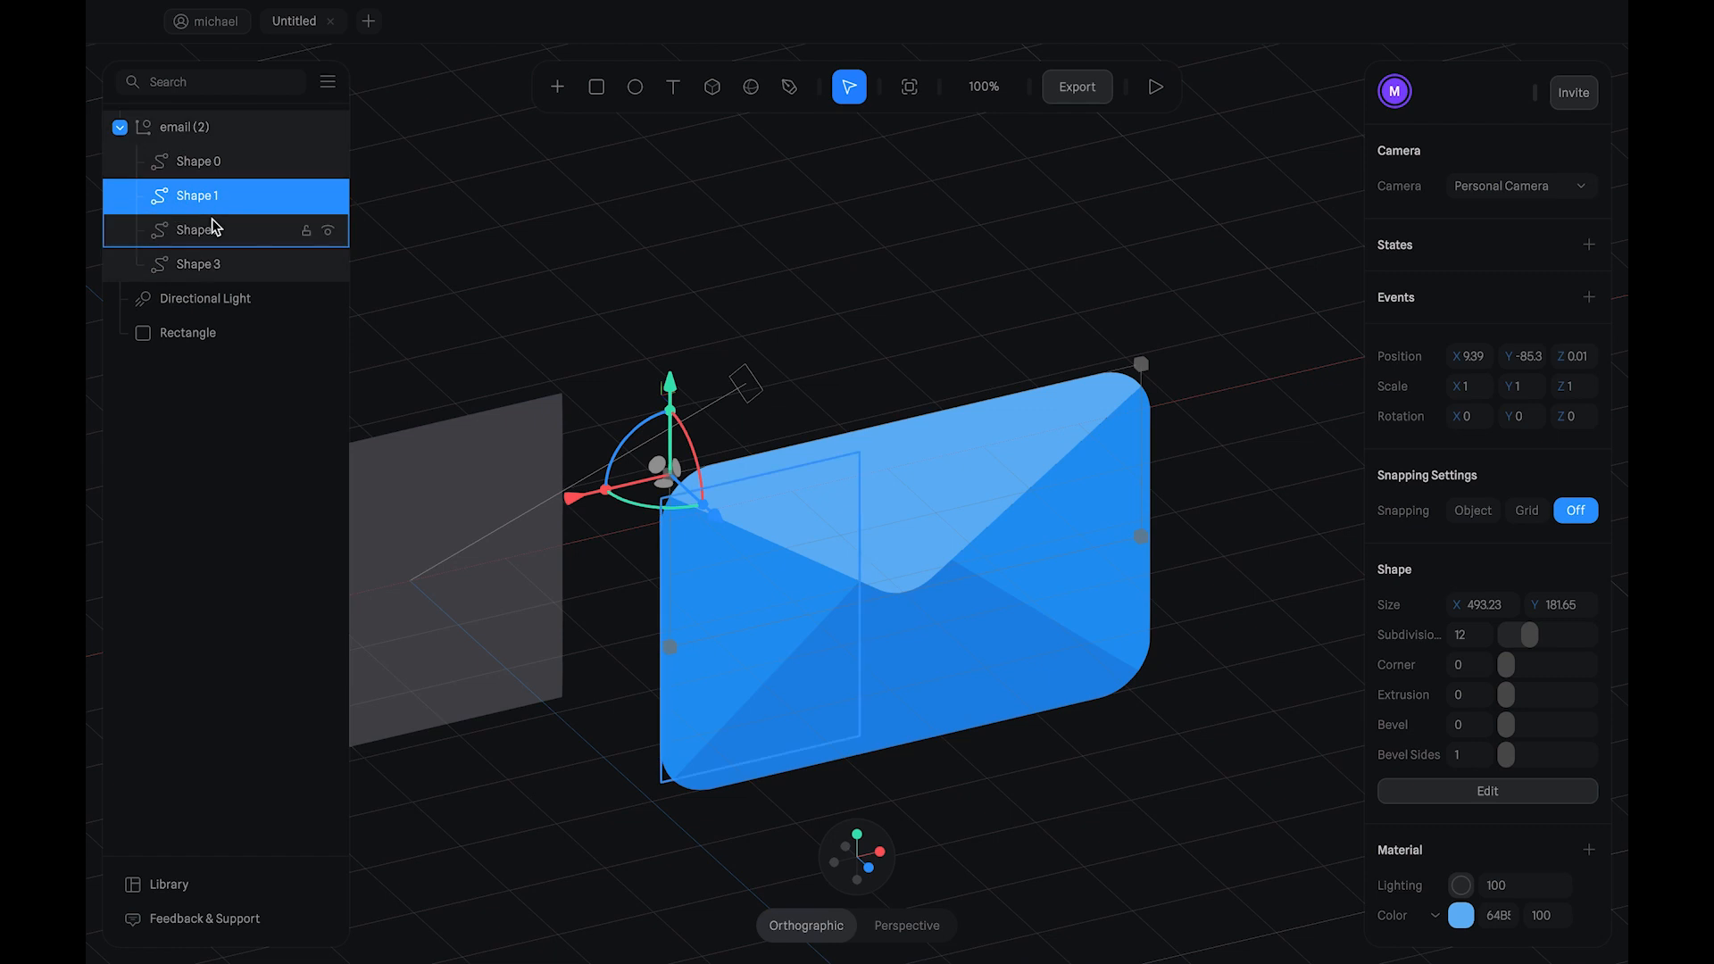
left_click(214, 228, "shift")
left_click(216, 264, "shift")
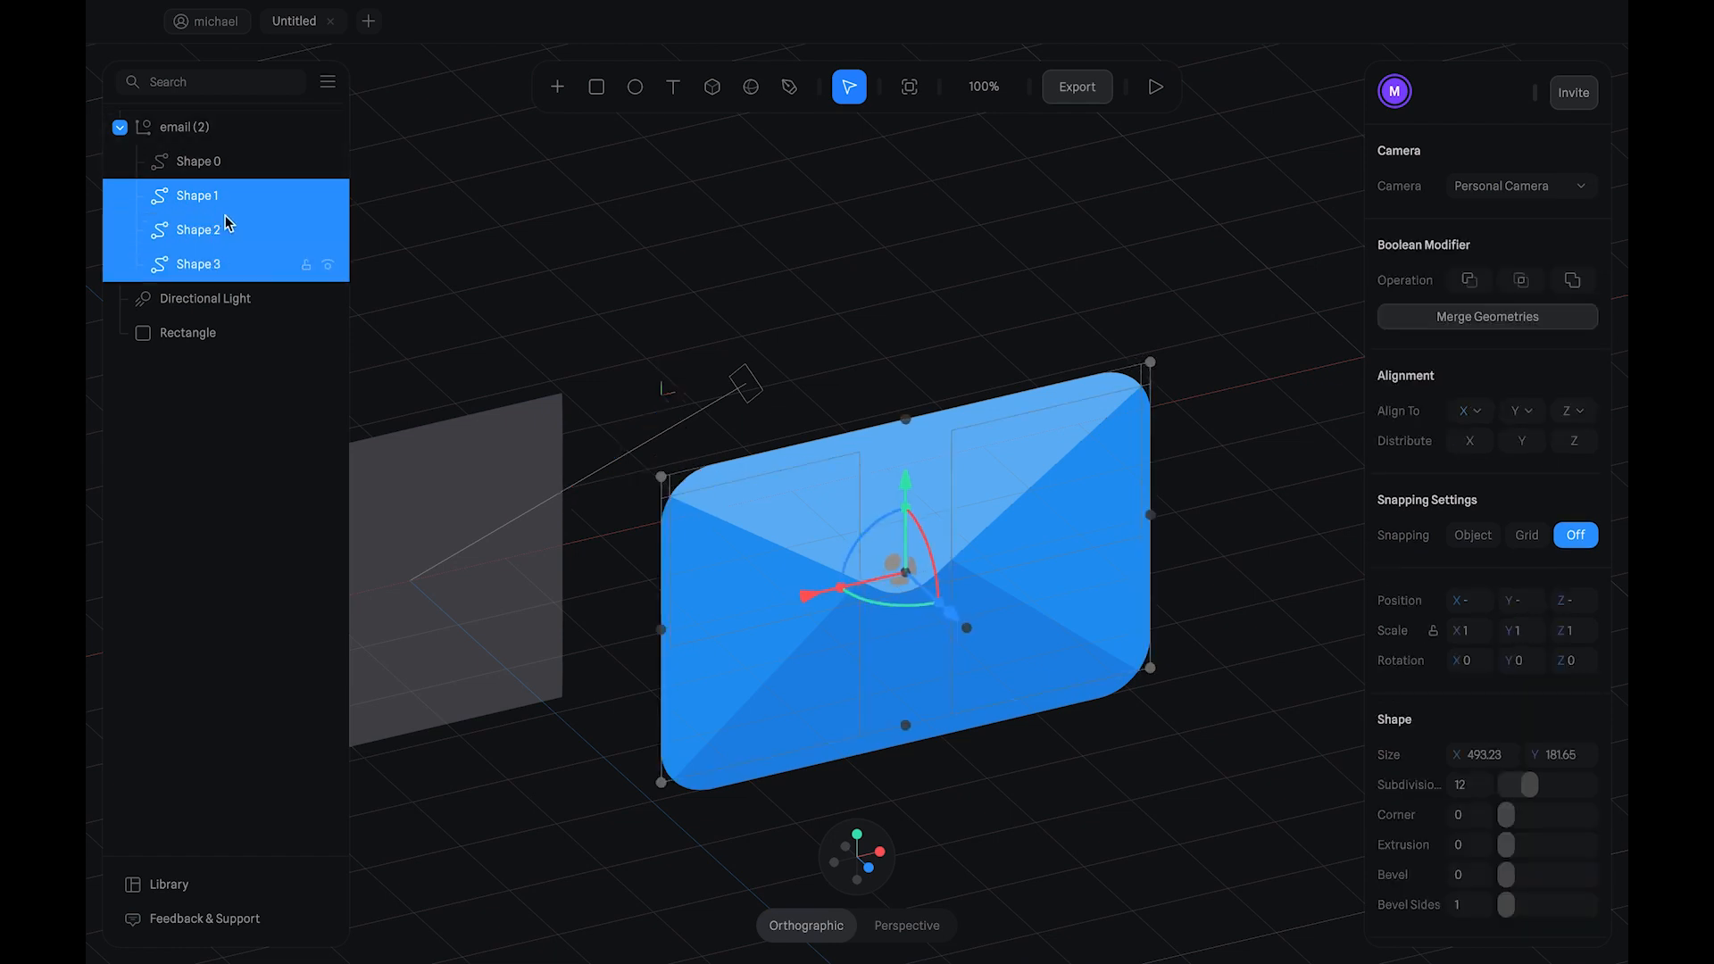
left_click(230, 166, "shift")
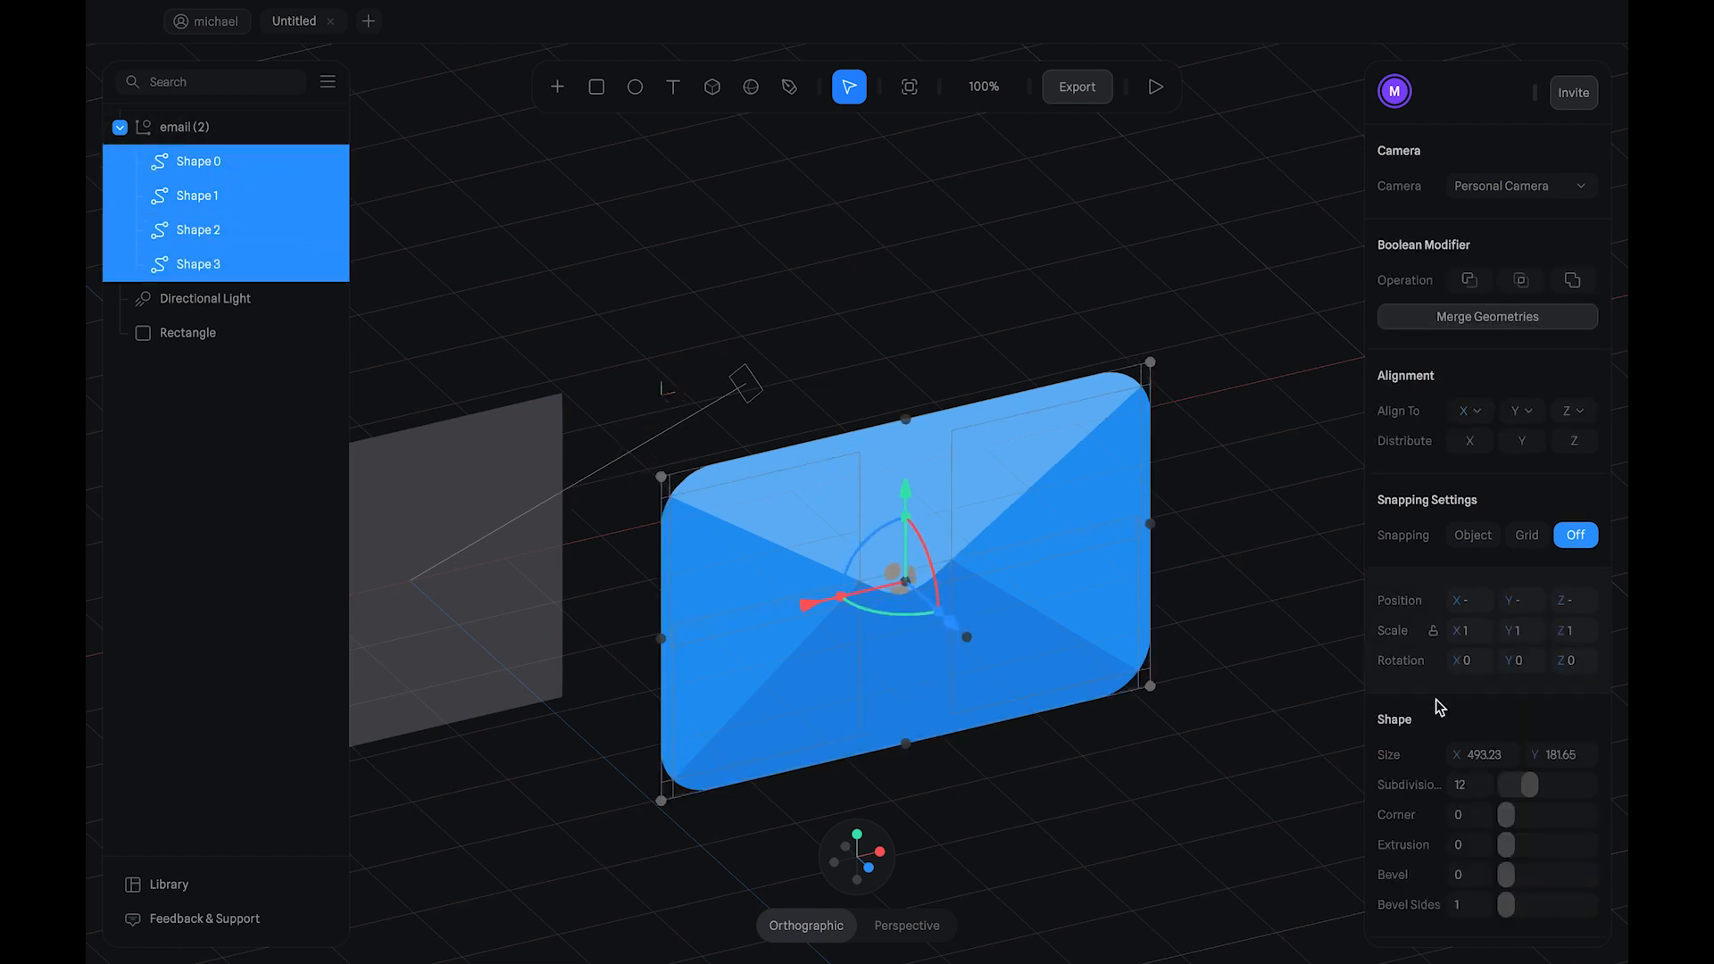
scroll(1482, 725, "down", 5)
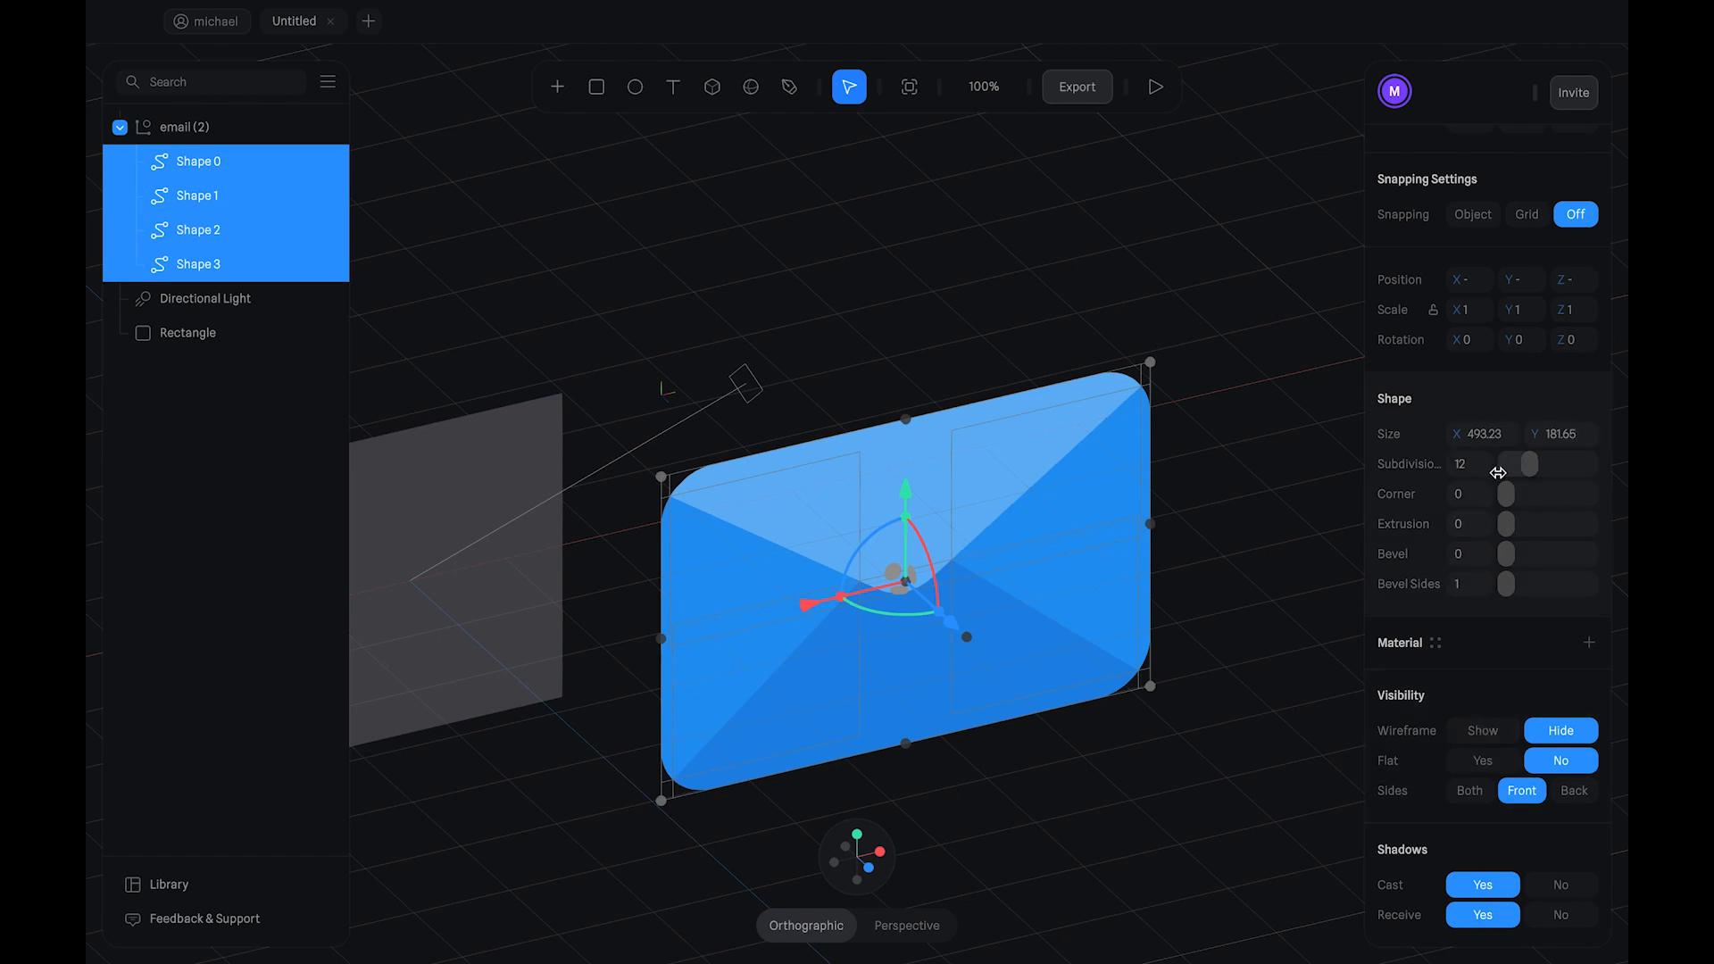
left_click(1469, 530)
type("60")
key("Return")
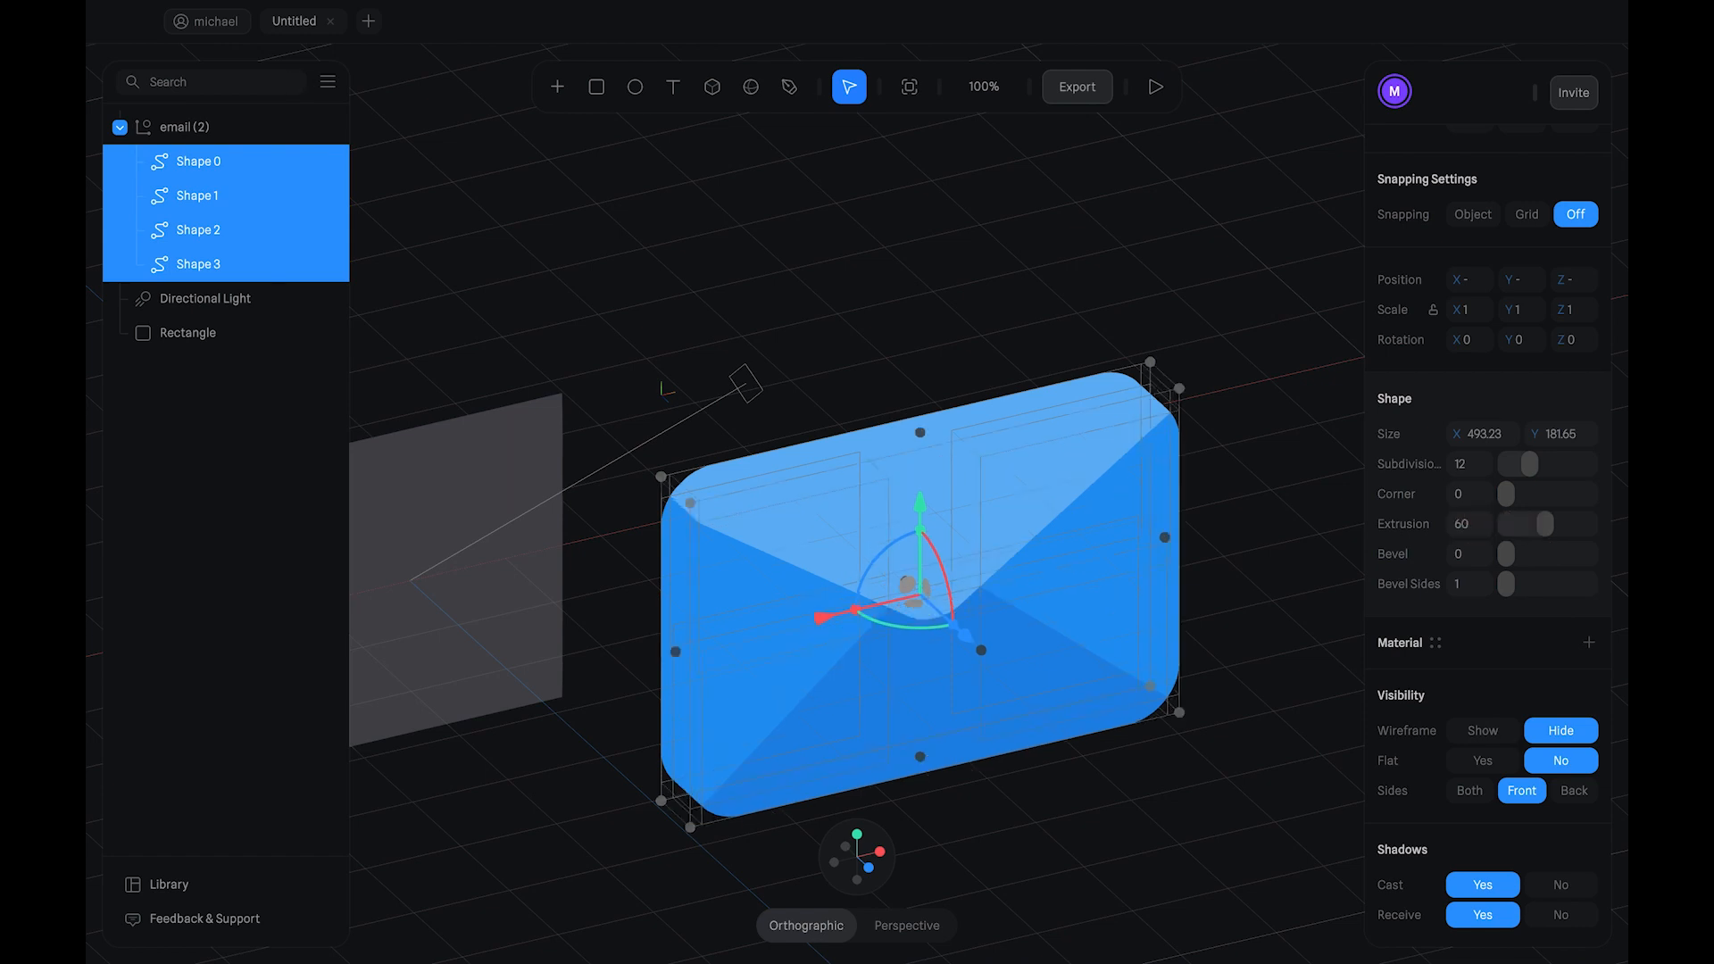
left_click(1222, 308)
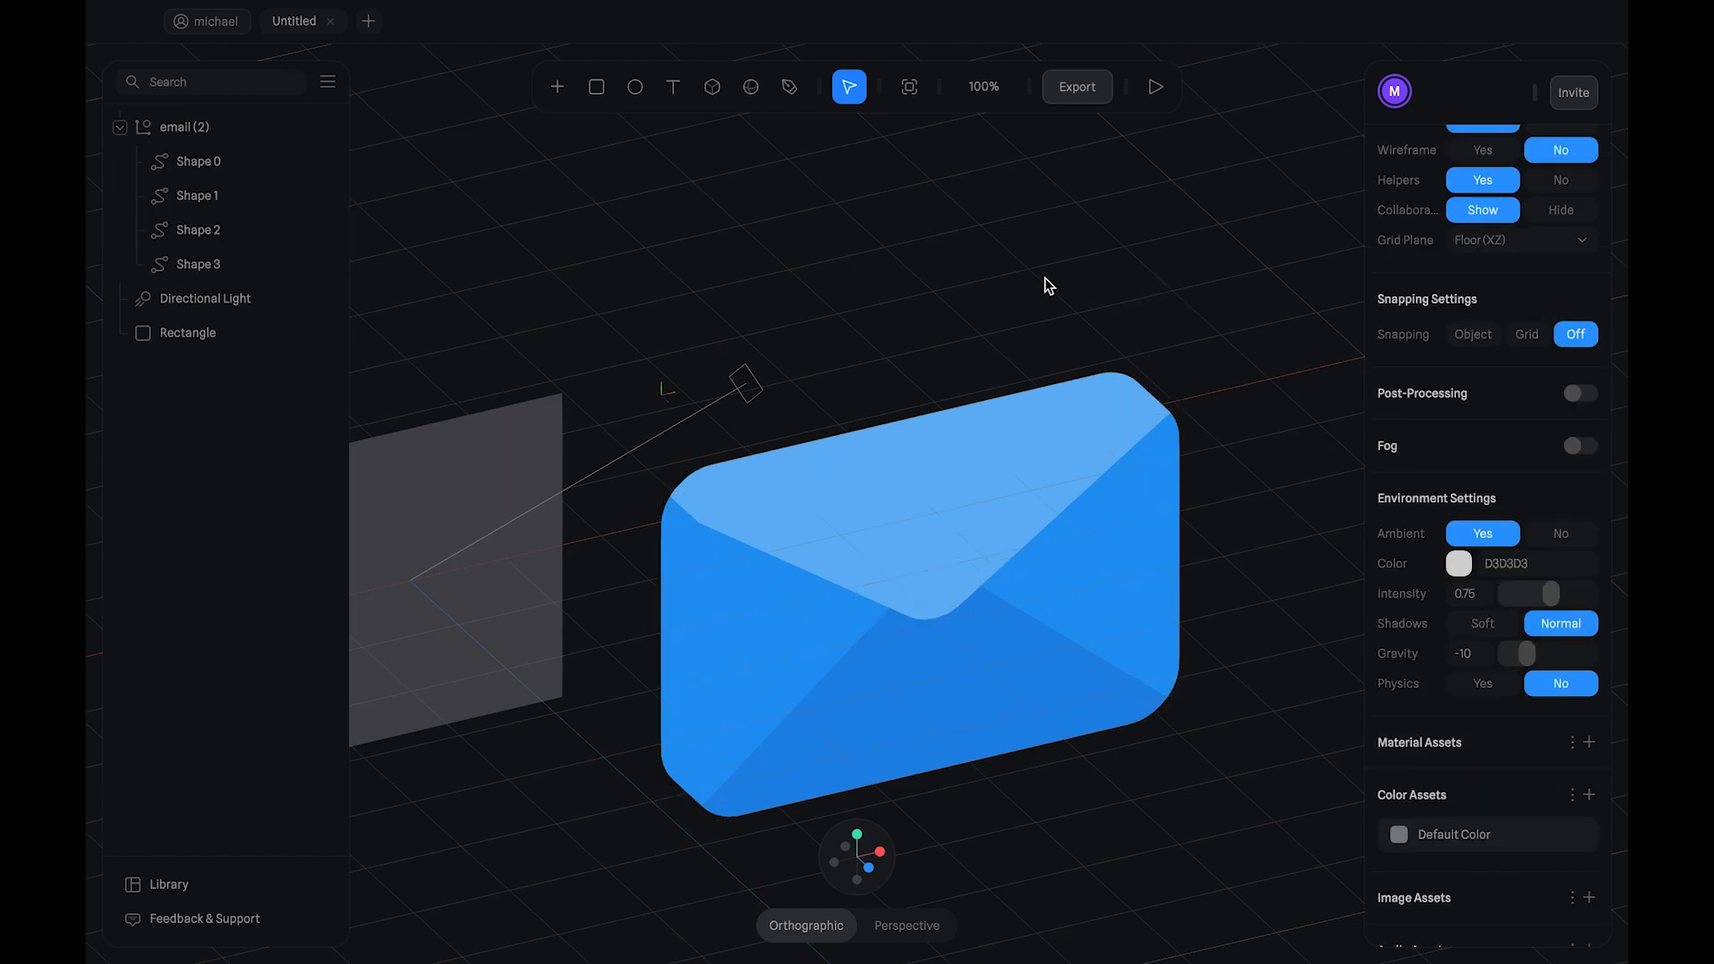
Step: Give Shape 0 of the envelope a Phong lighting material with the lighting color FFFFFF
mouse_move(983, 283)
right_mouse_down()
mouse_move(1056, 277)
mouse_move(971, 277)
right_mouse_up()
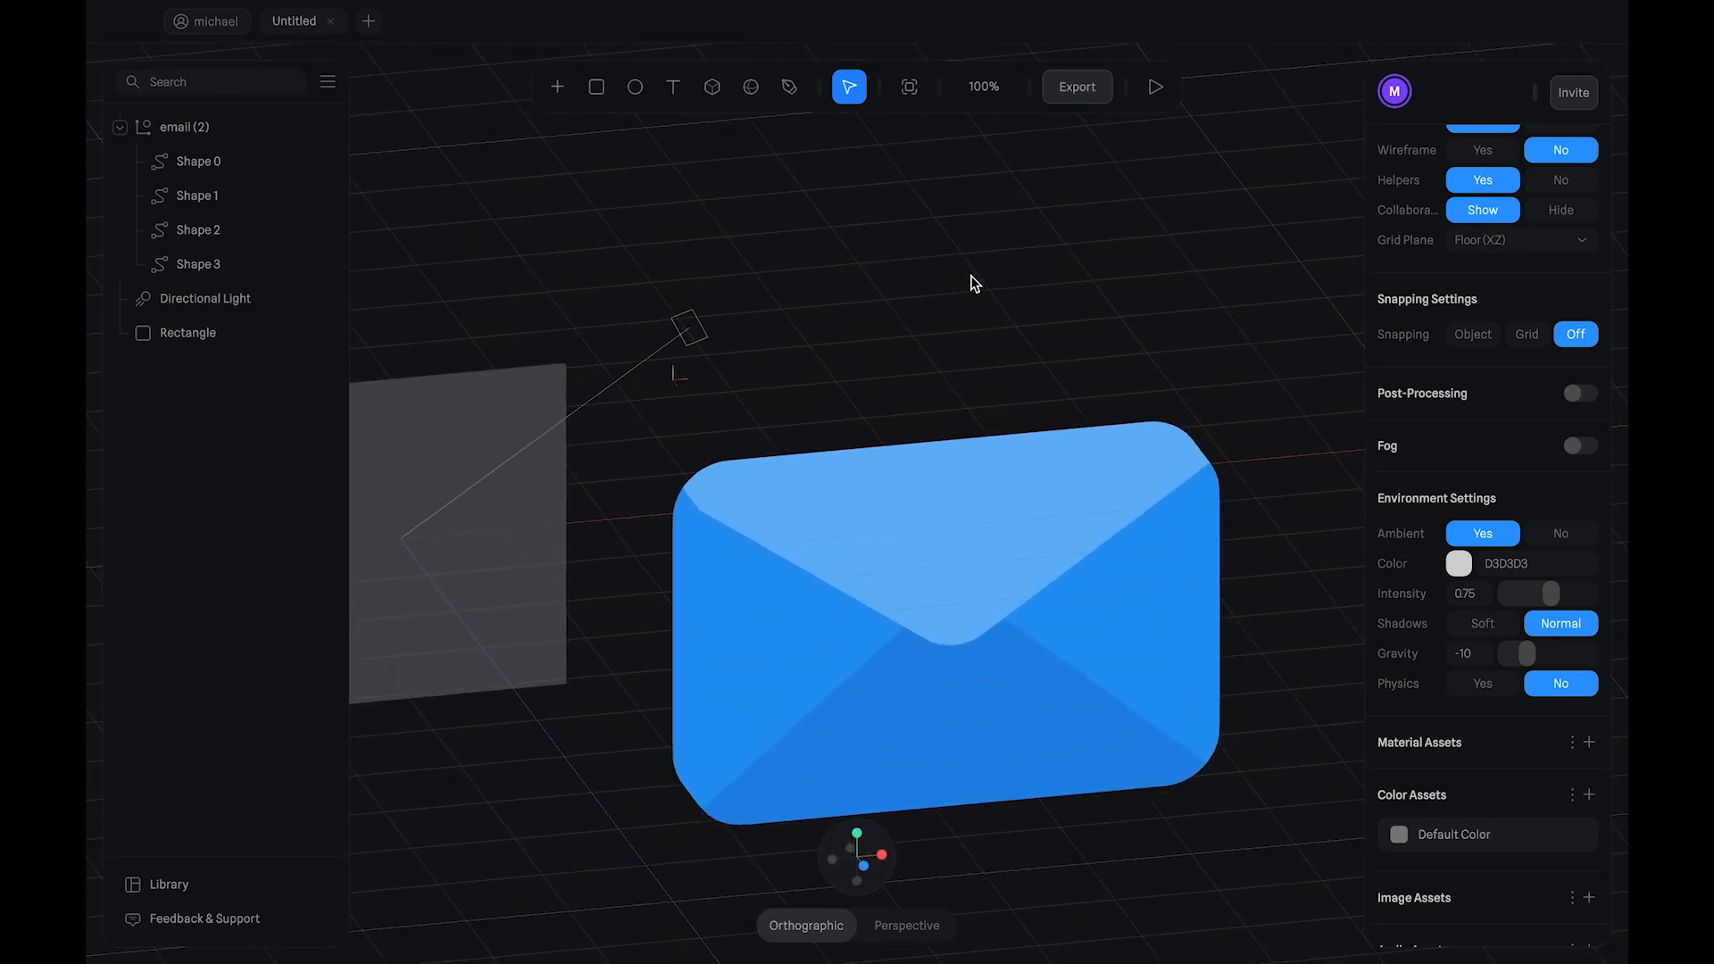
left_click(984, 516)
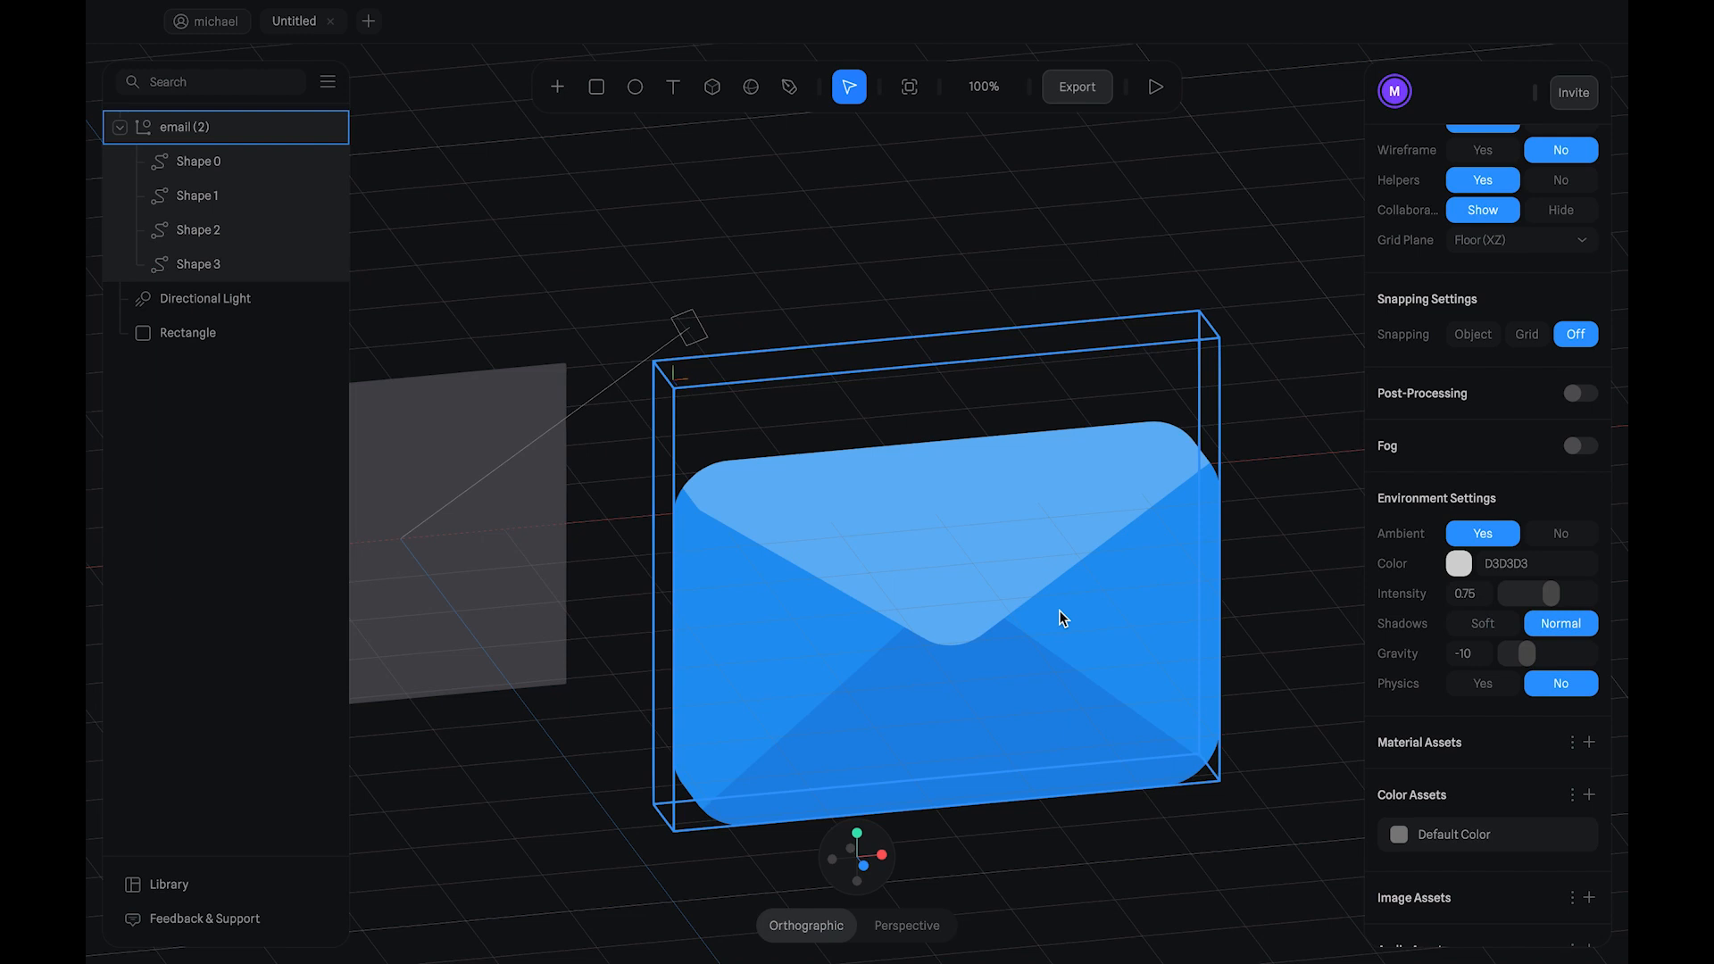
left_click(227, 171)
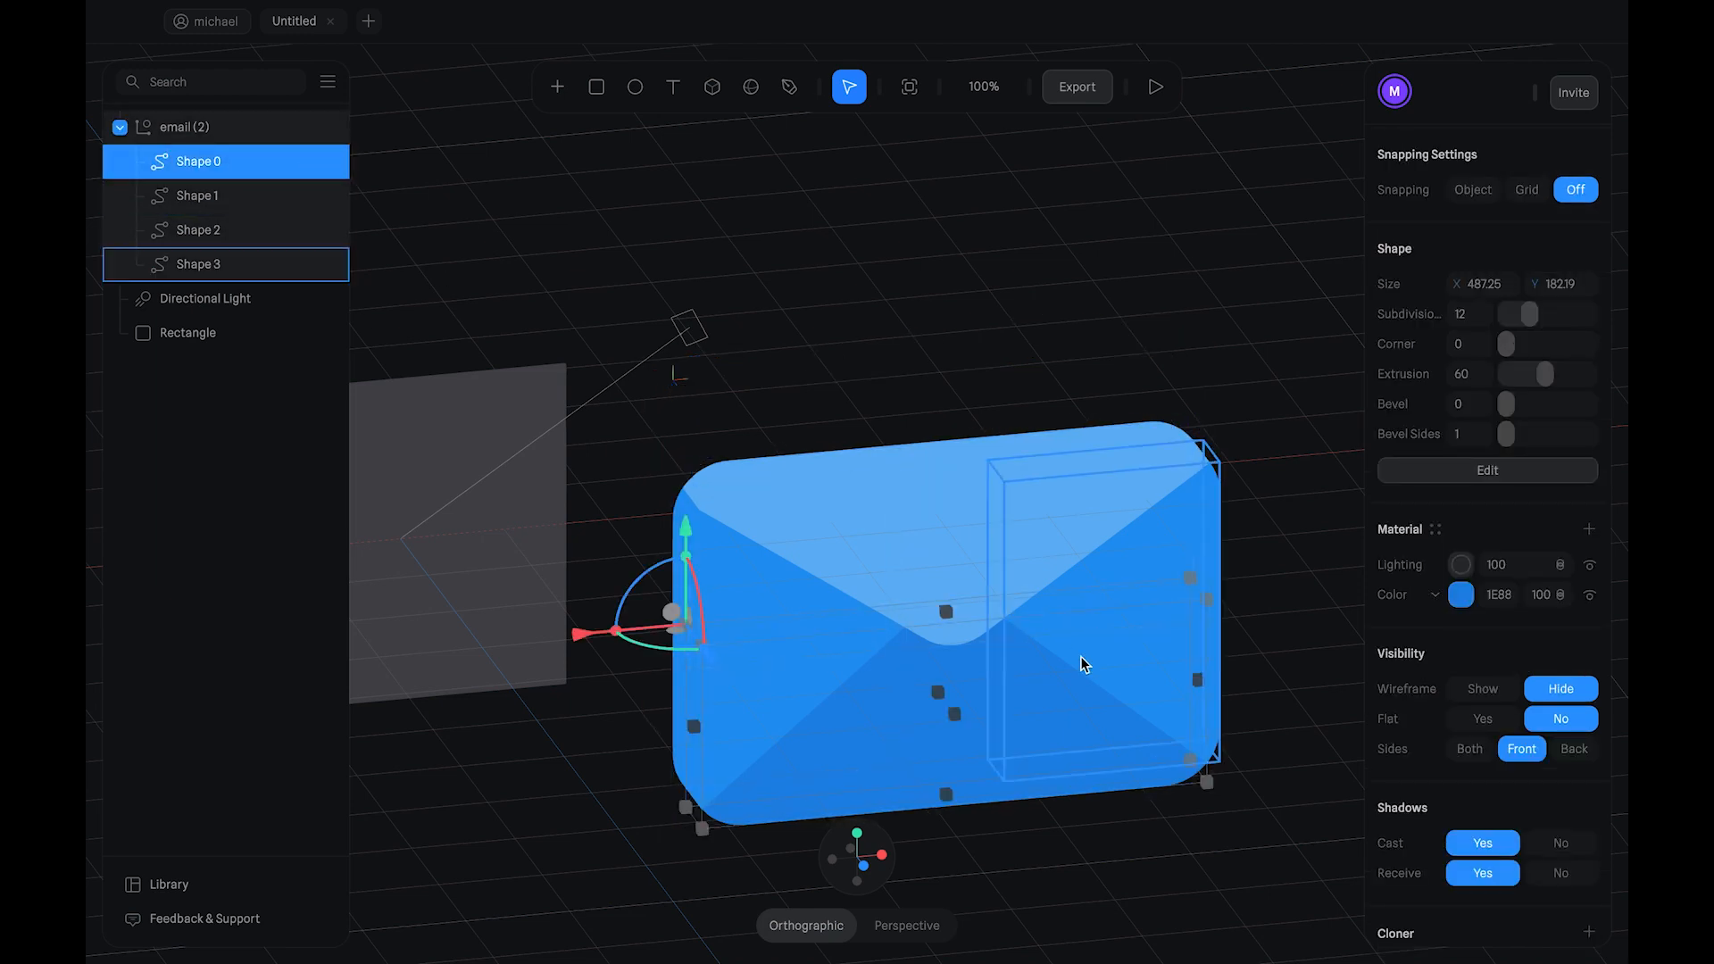
left_click(1460, 565)
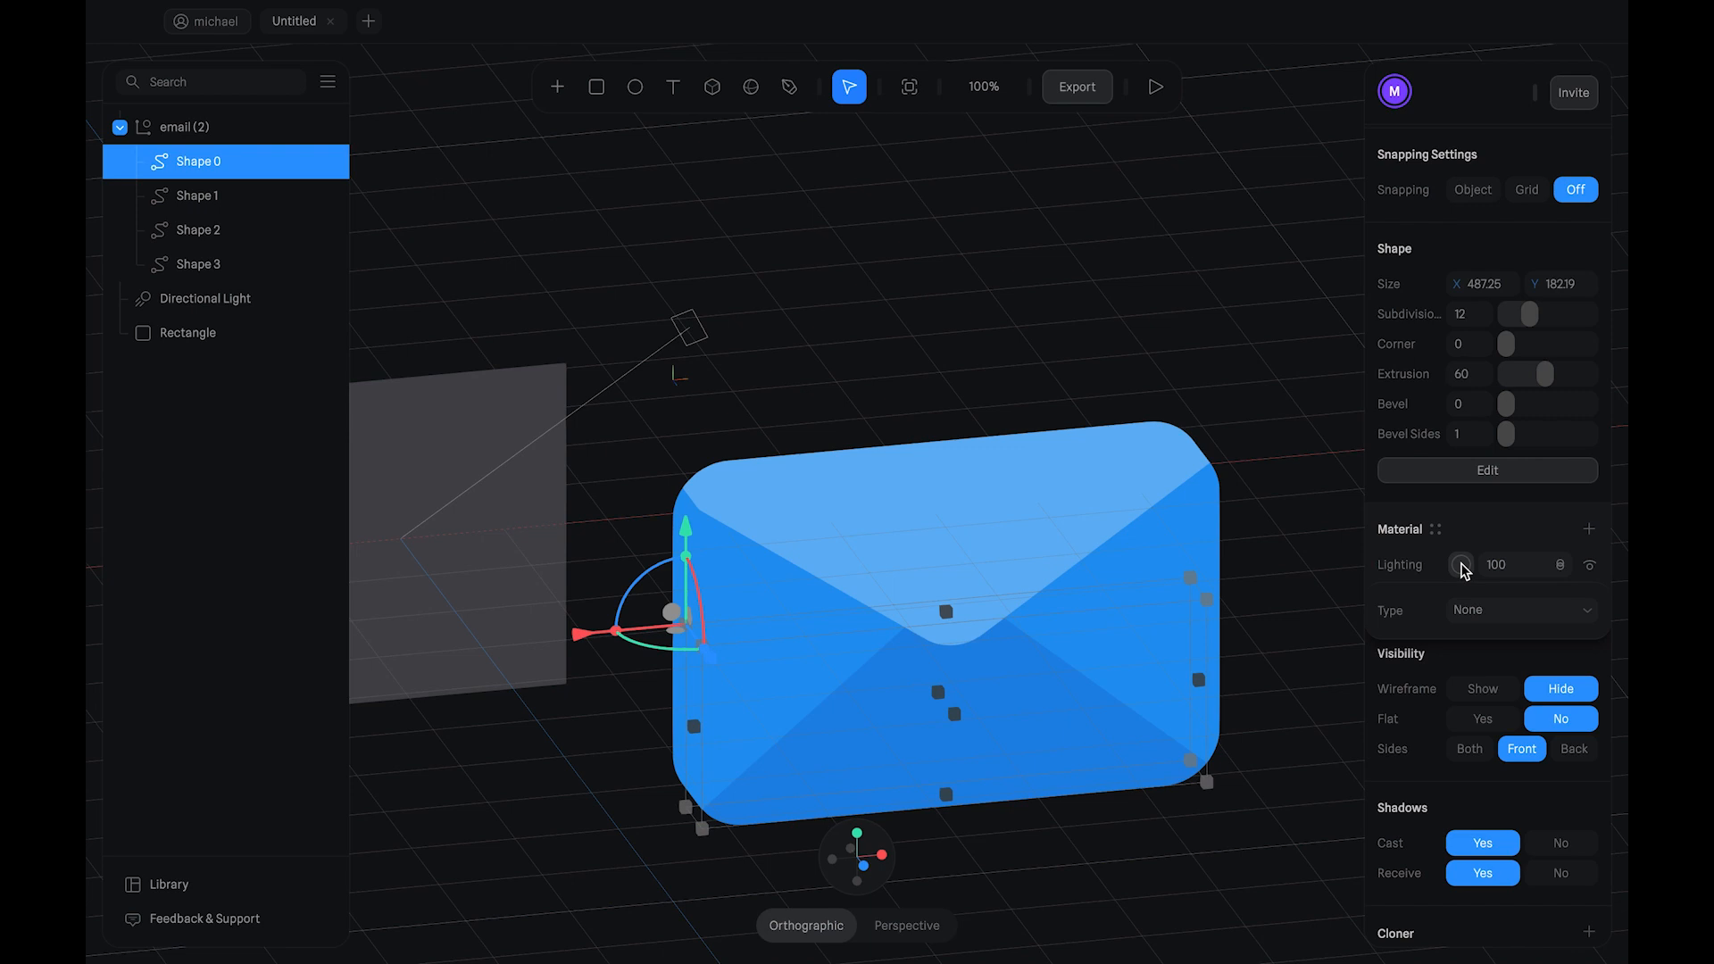
left_click(1478, 613)
left_click(1480, 655)
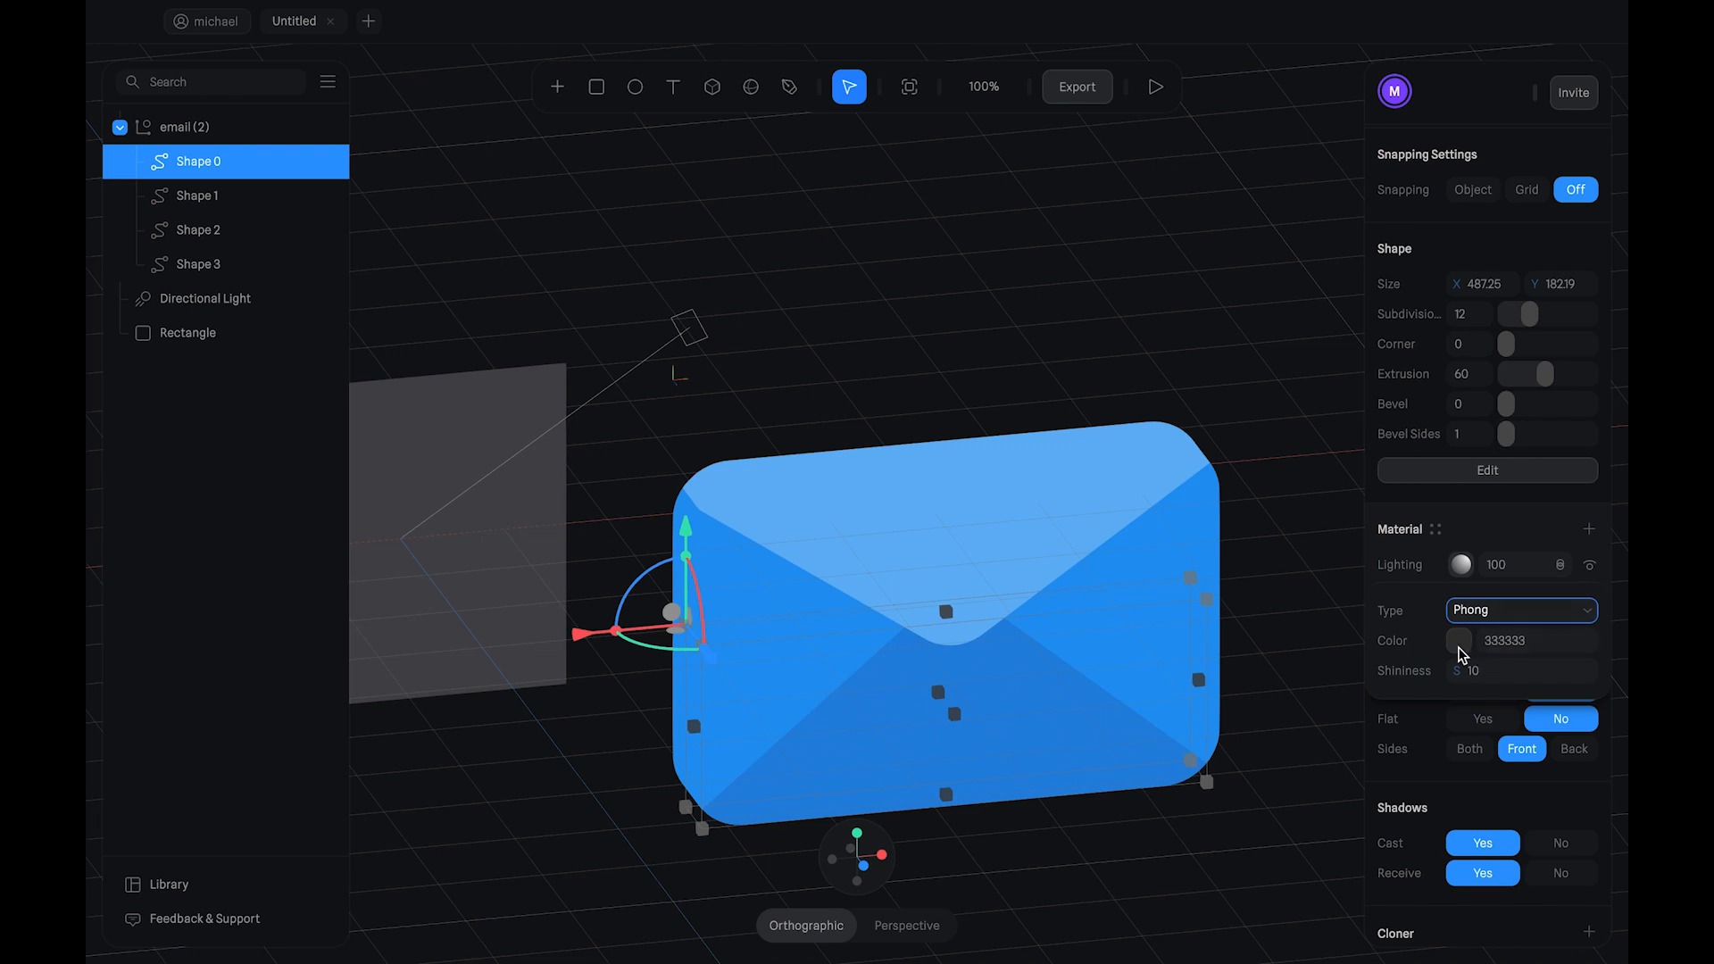
left_click(1457, 642)
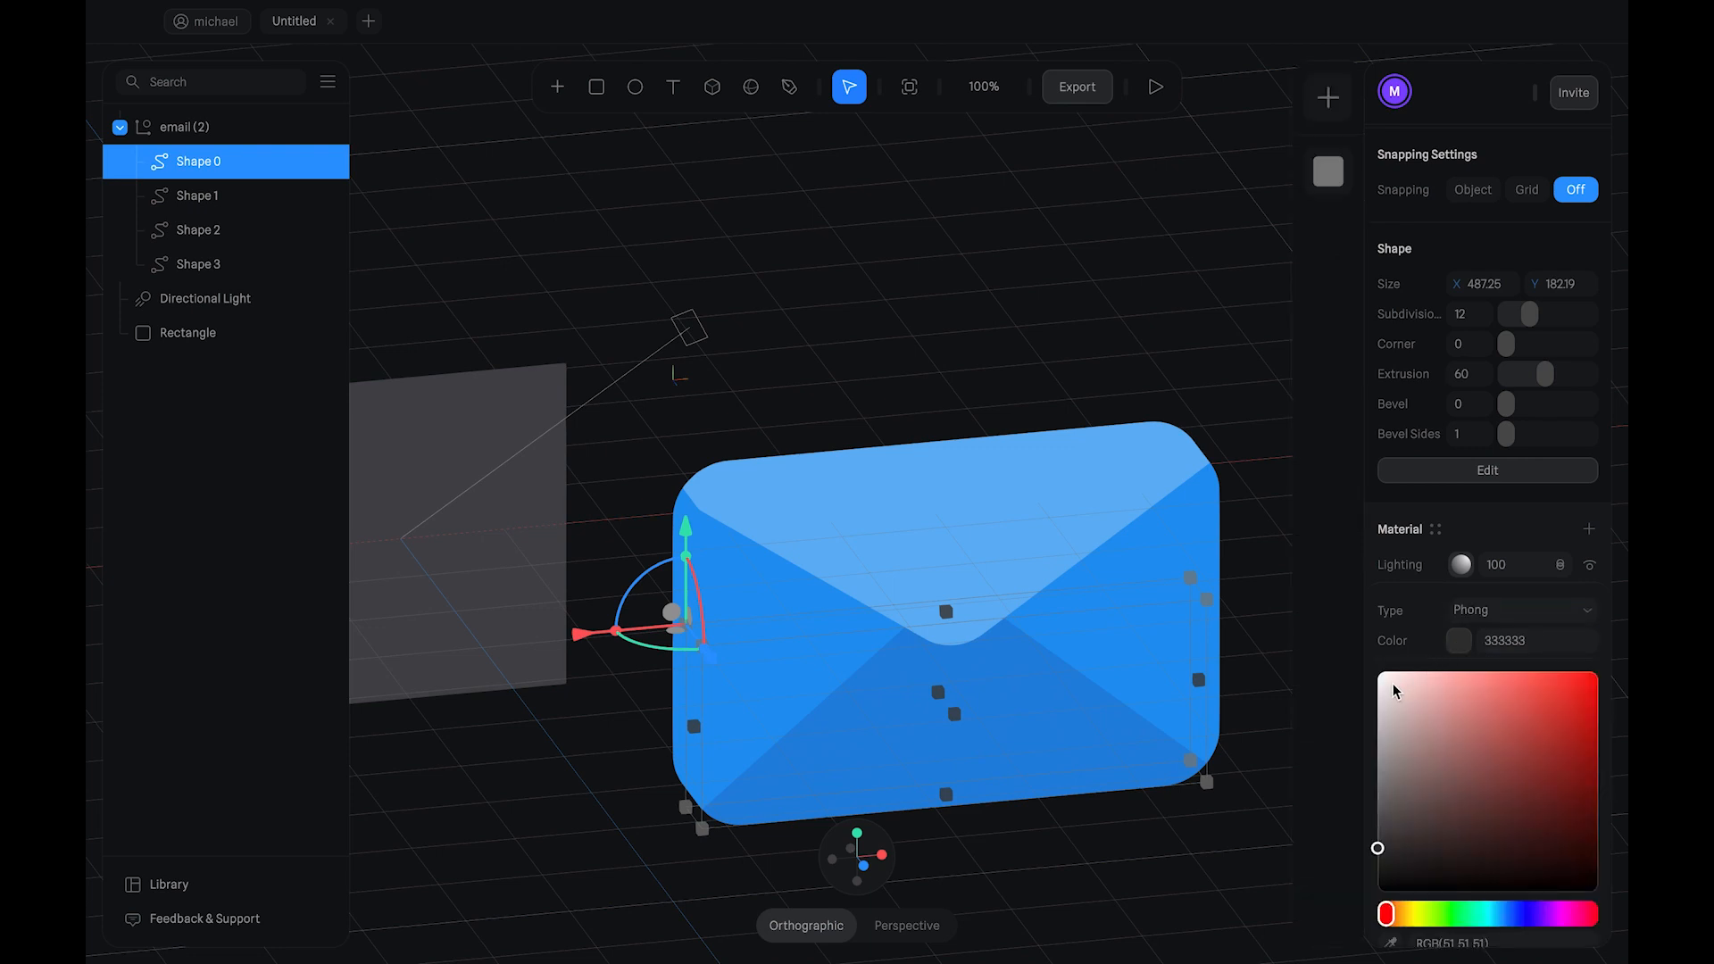
left_click_drag(1388, 692, 1383, 680)
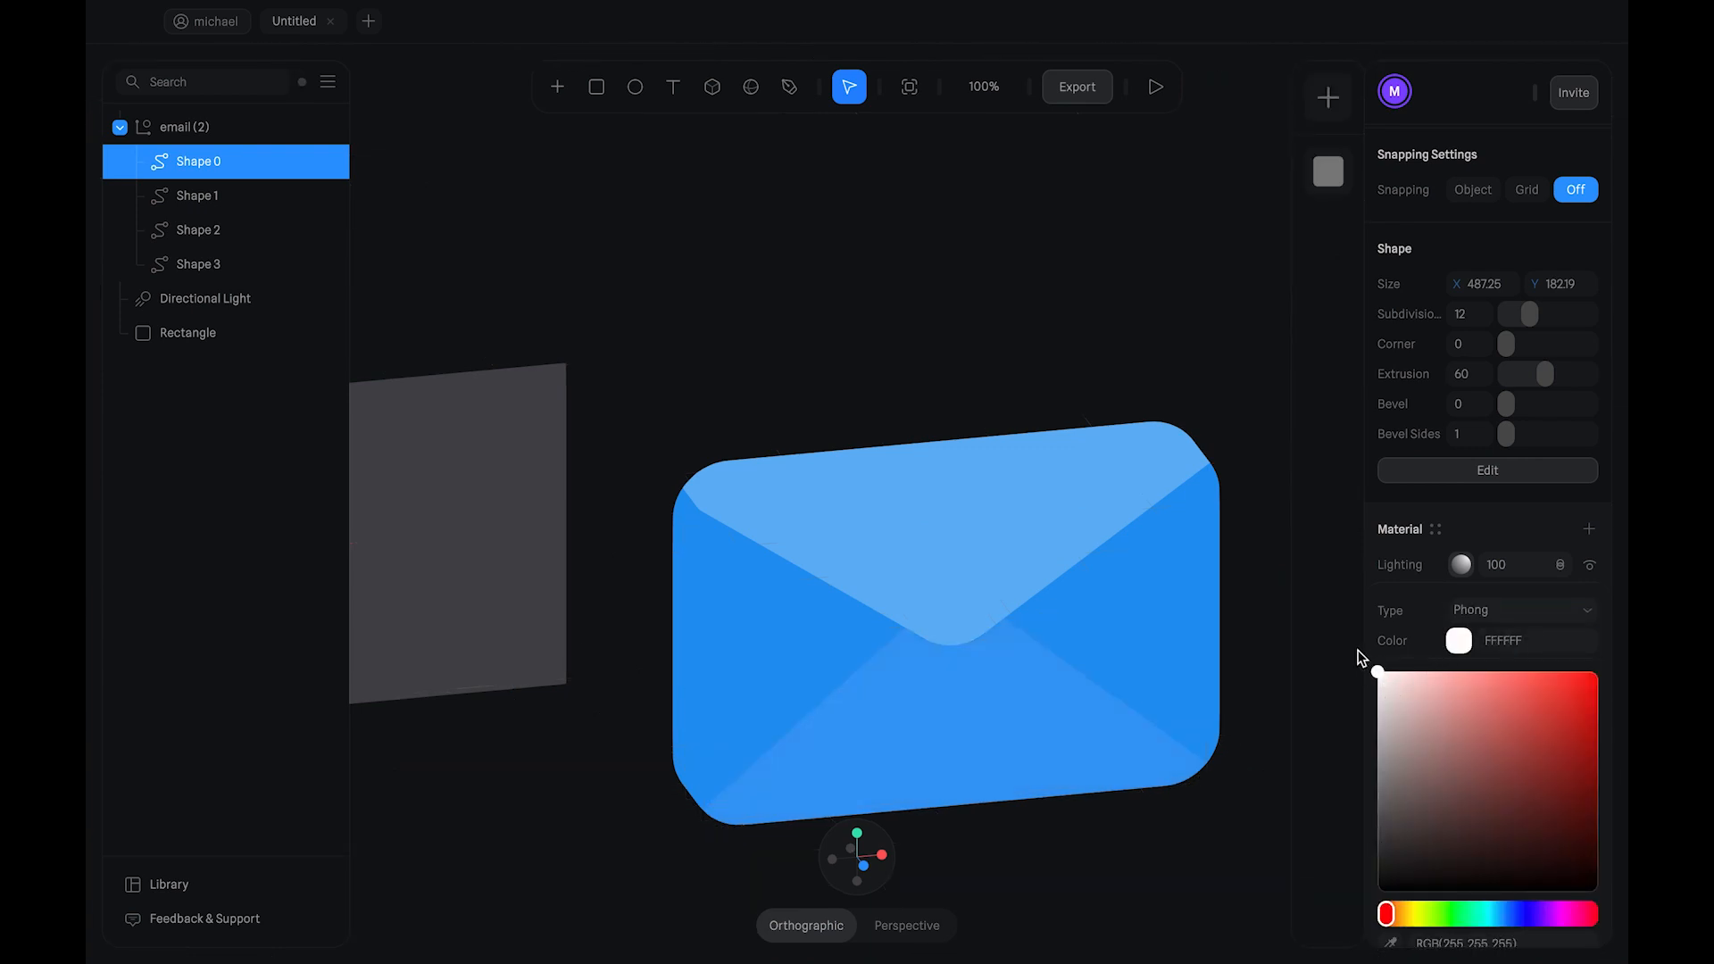
left_click(1498, 539)
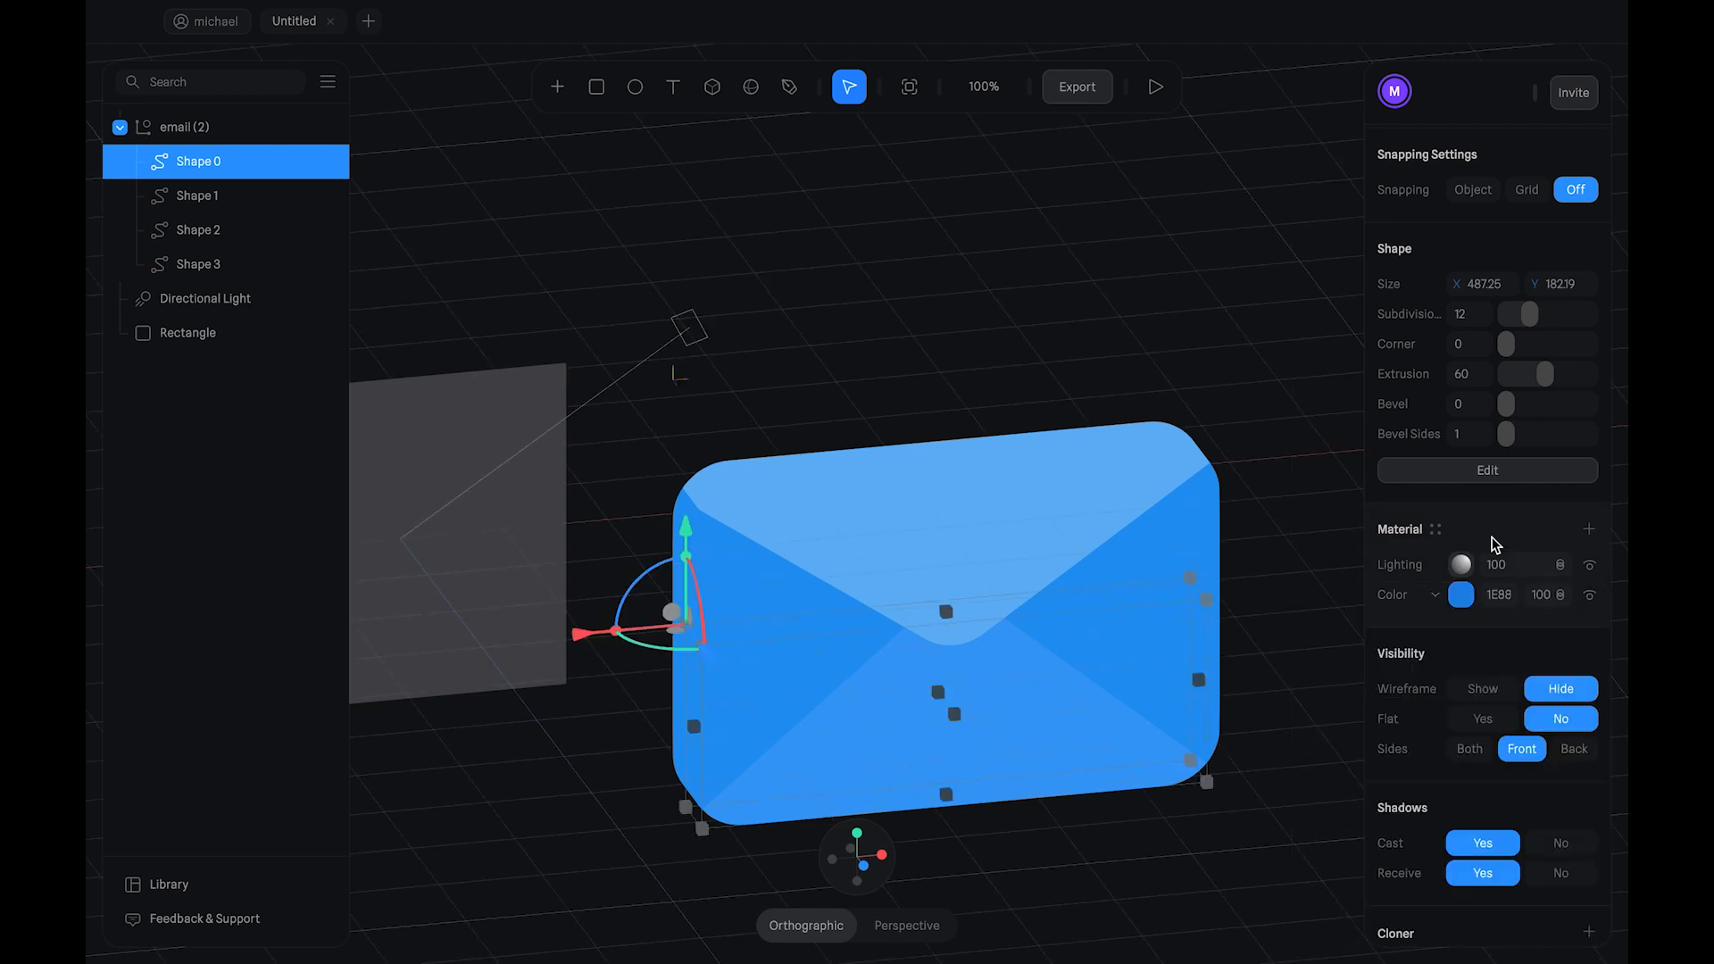
Step: Give Shape 1 of the envelope a Phong lighting material with the lighting color FFFFFF
left_click(241, 206)
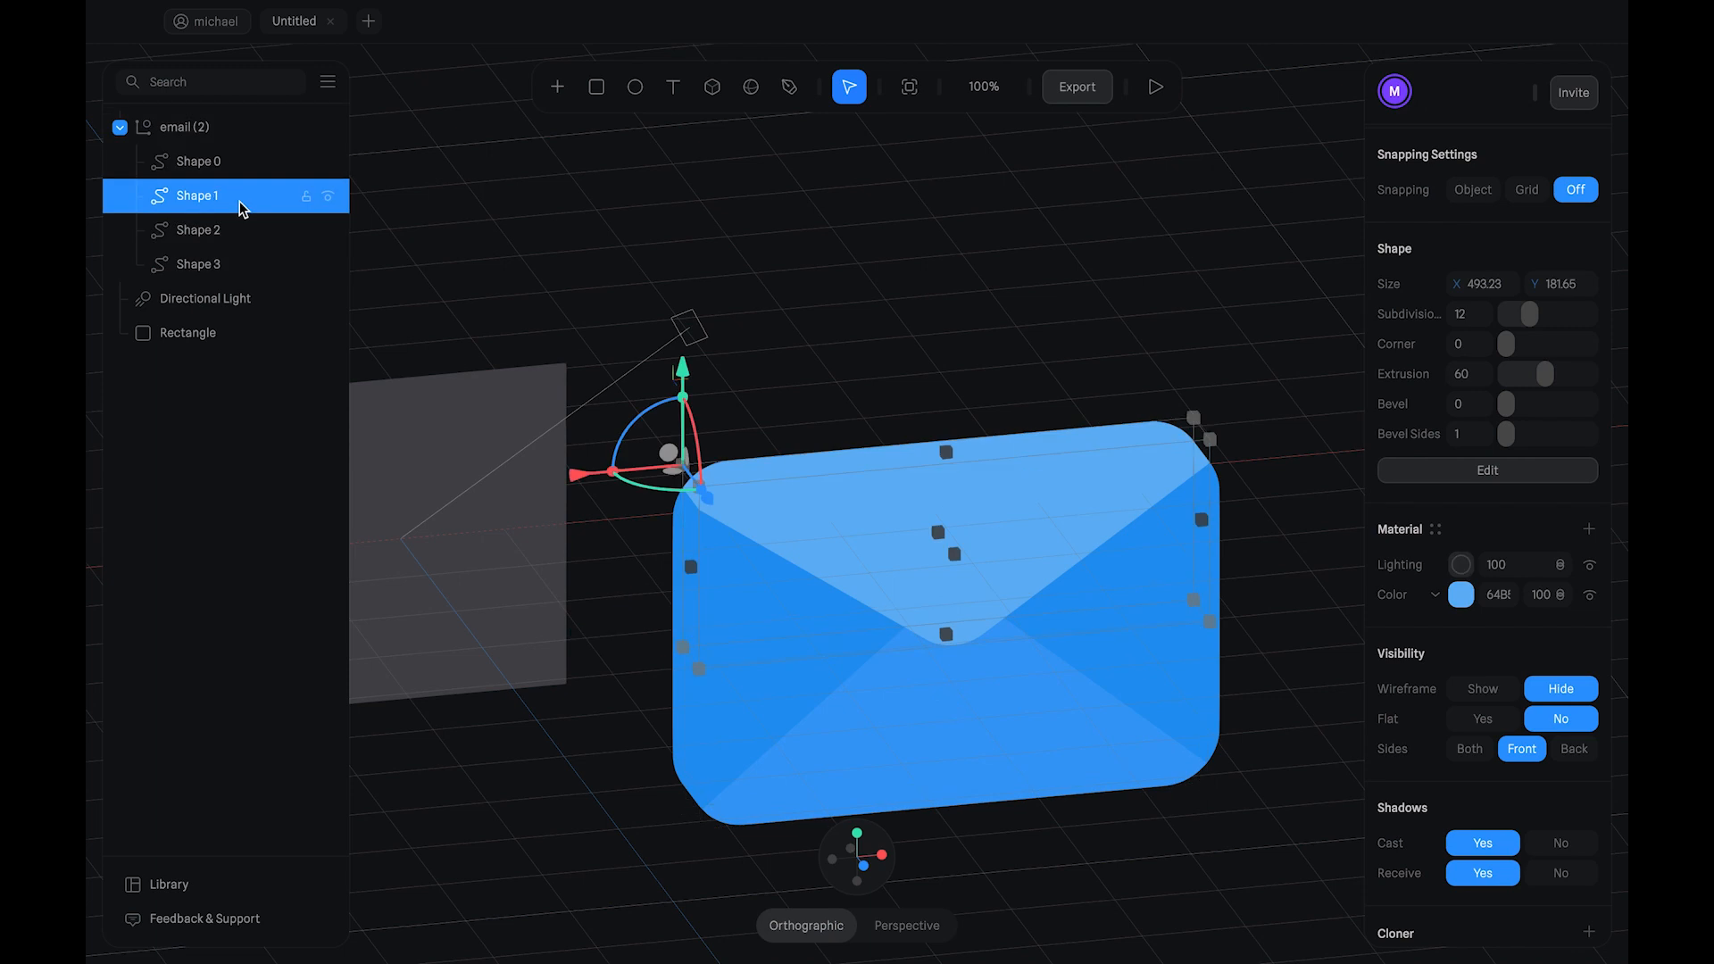
left_click(1461, 565)
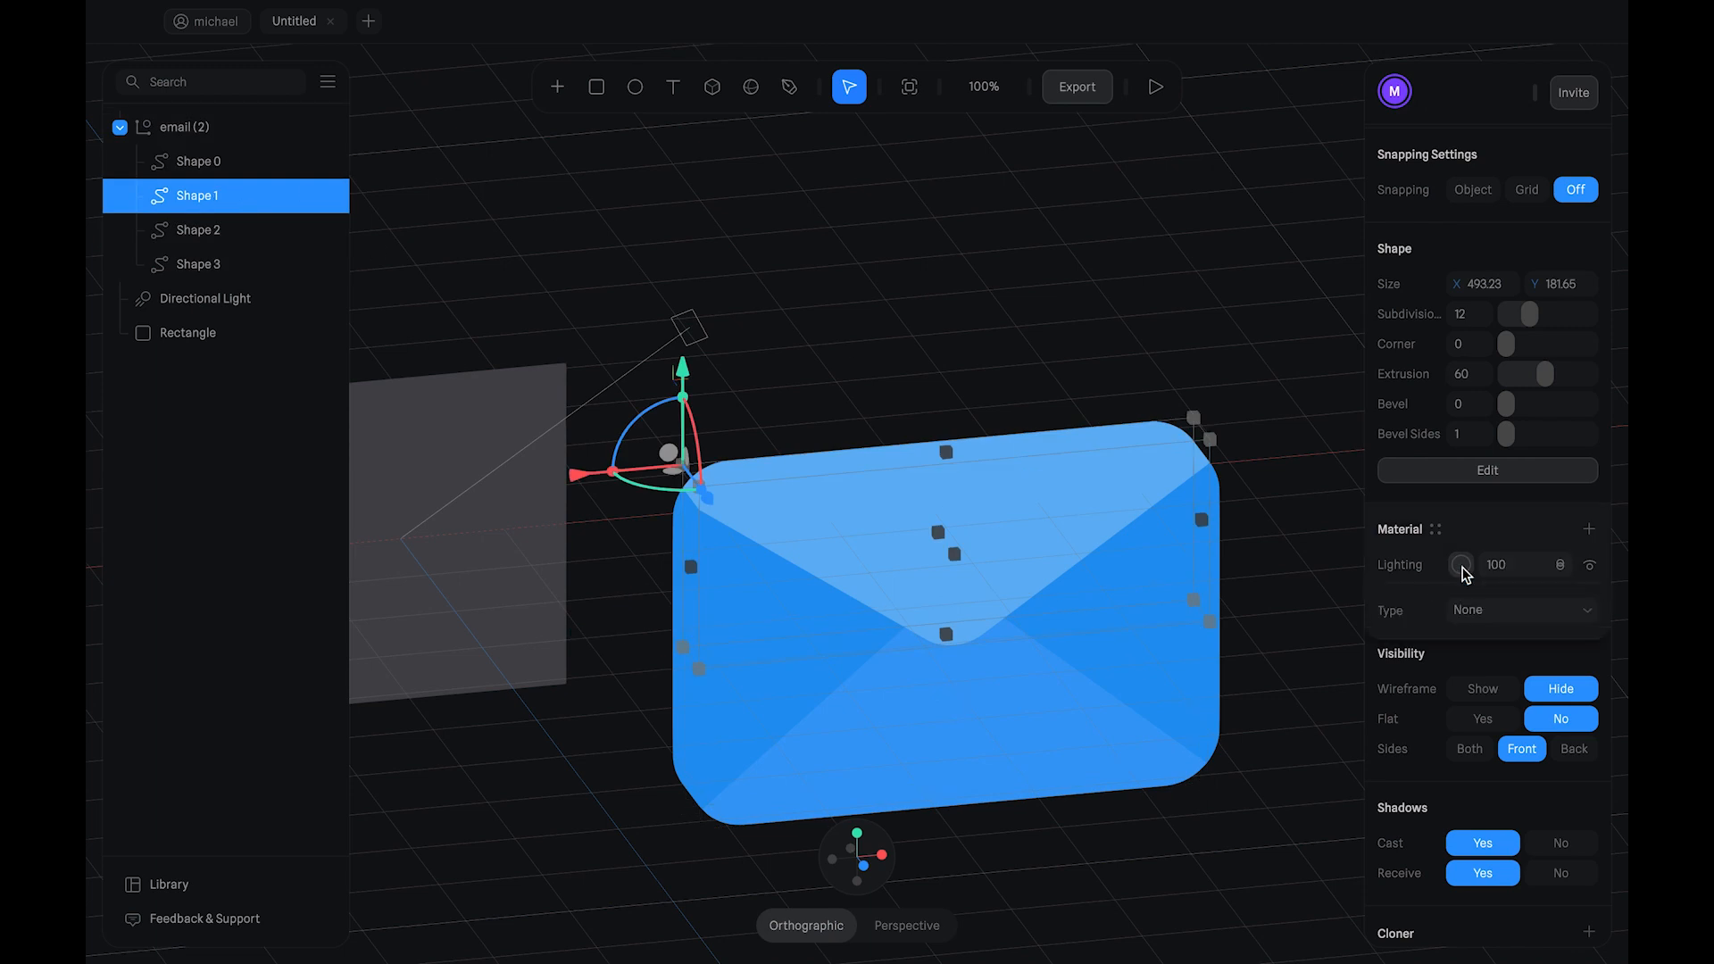
left_click(1484, 609)
left_click(1481, 655)
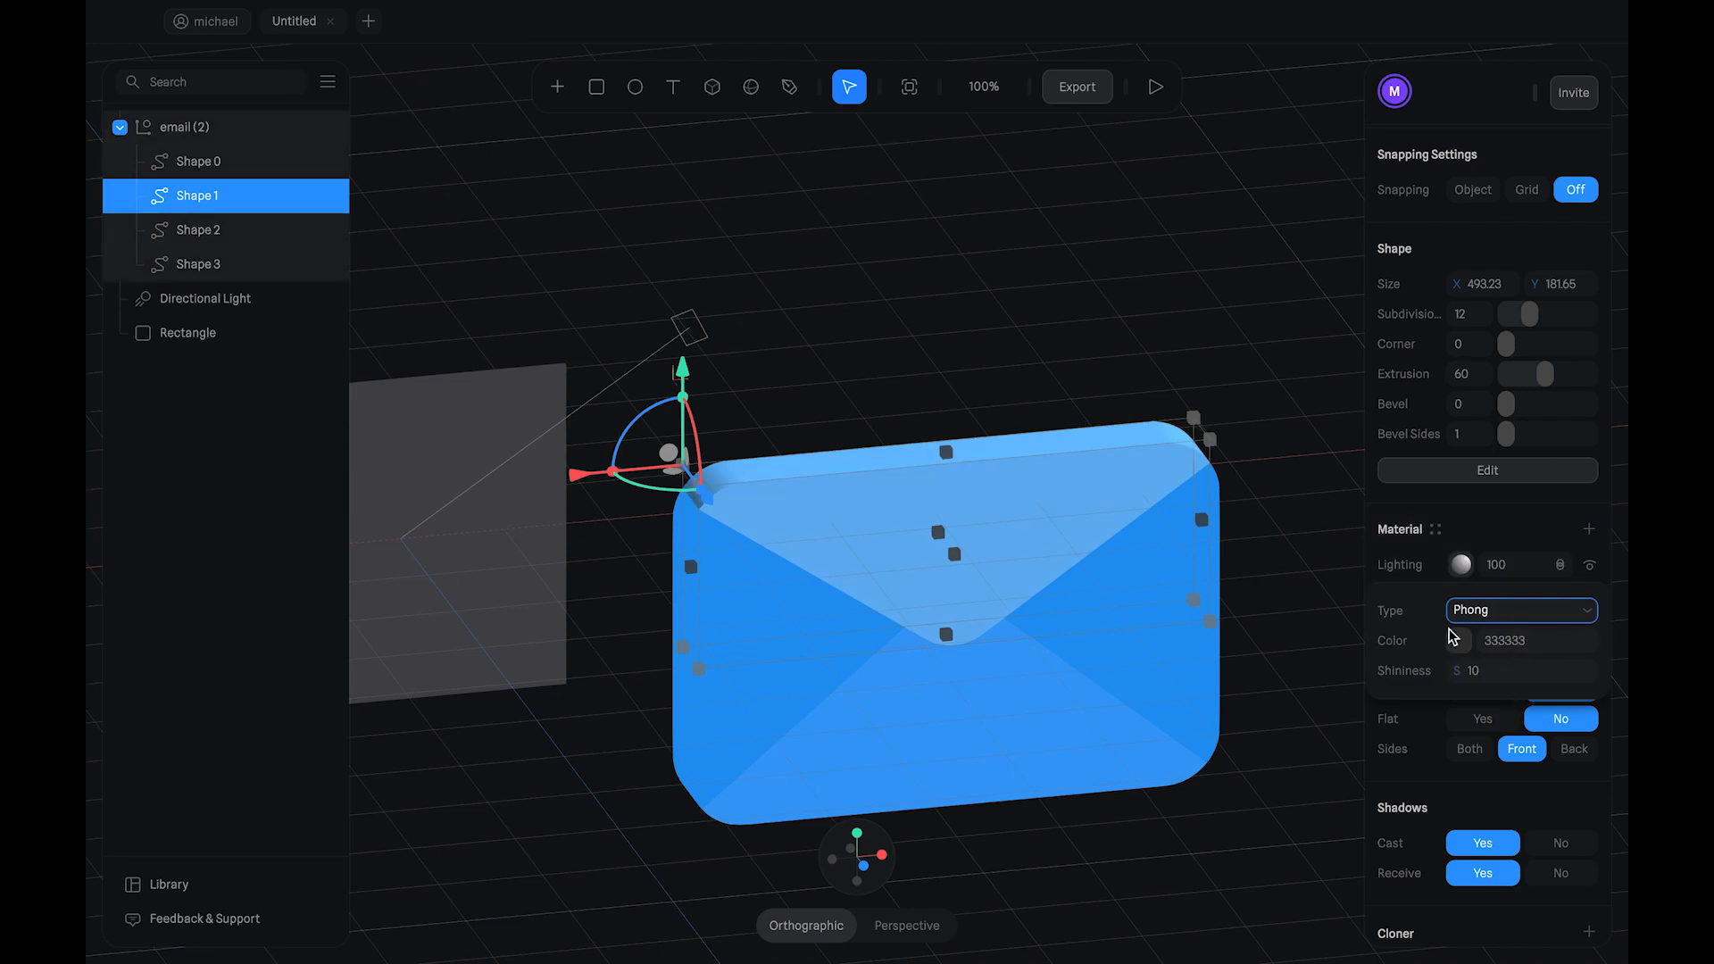
left_click(1458, 642)
left_click_drag(1449, 727, 1316, 647)
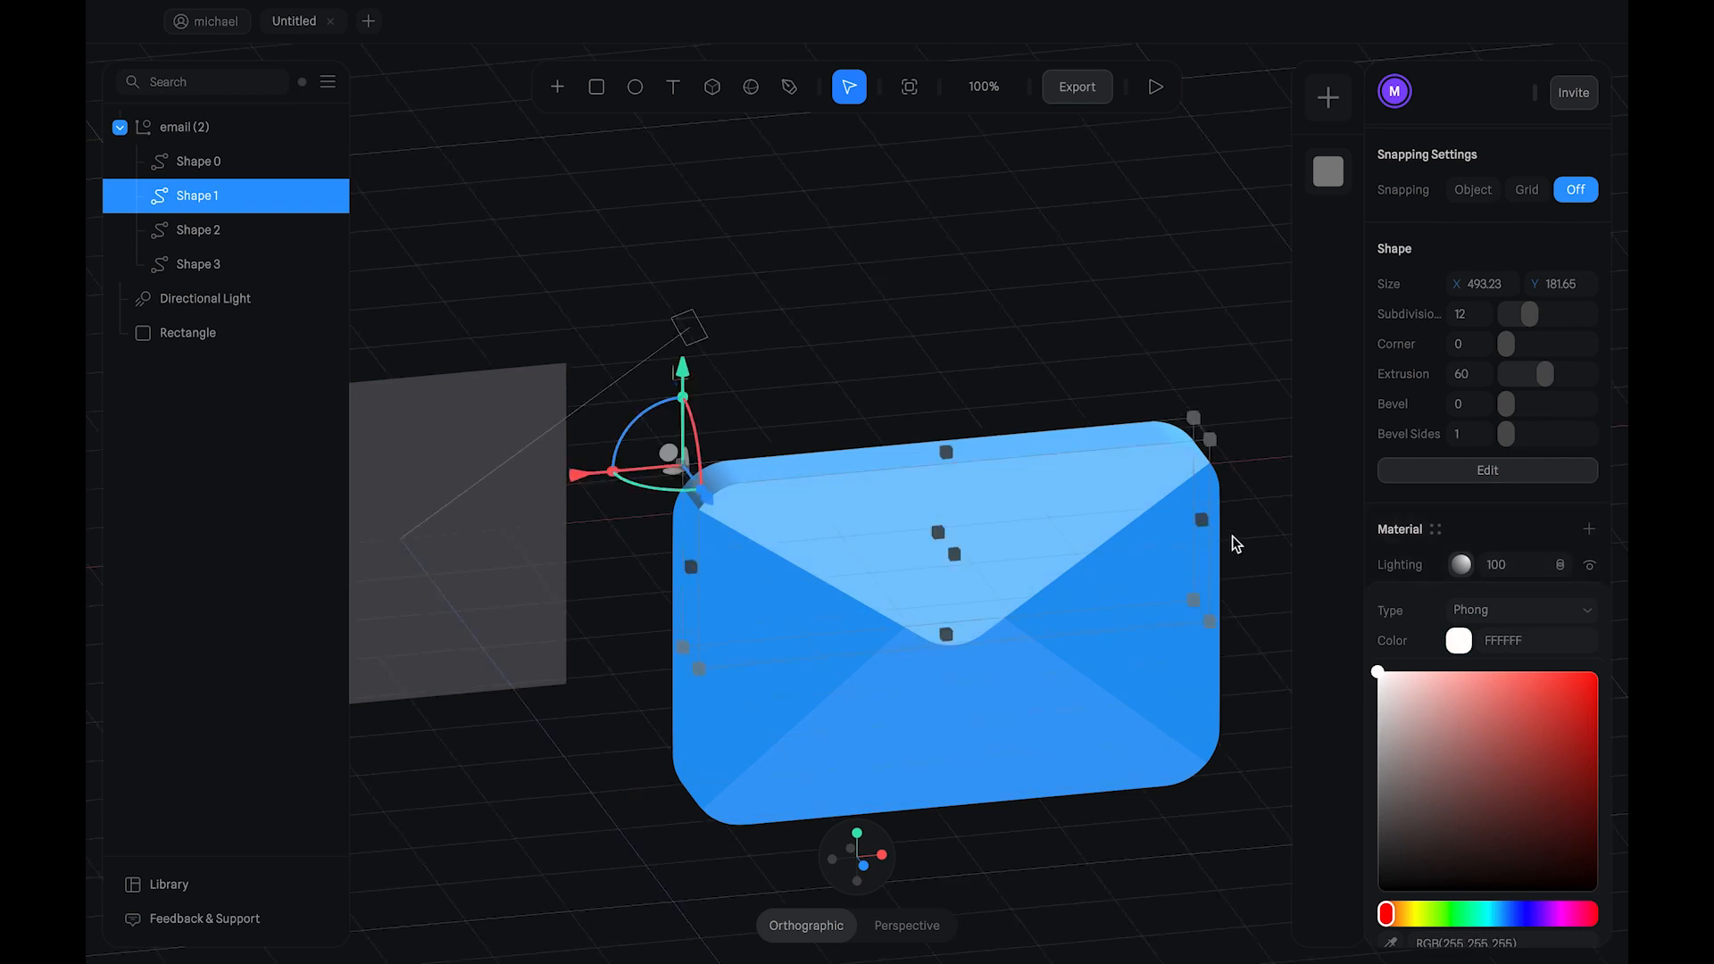
left_click(1269, 432)
left_click(765, 497)
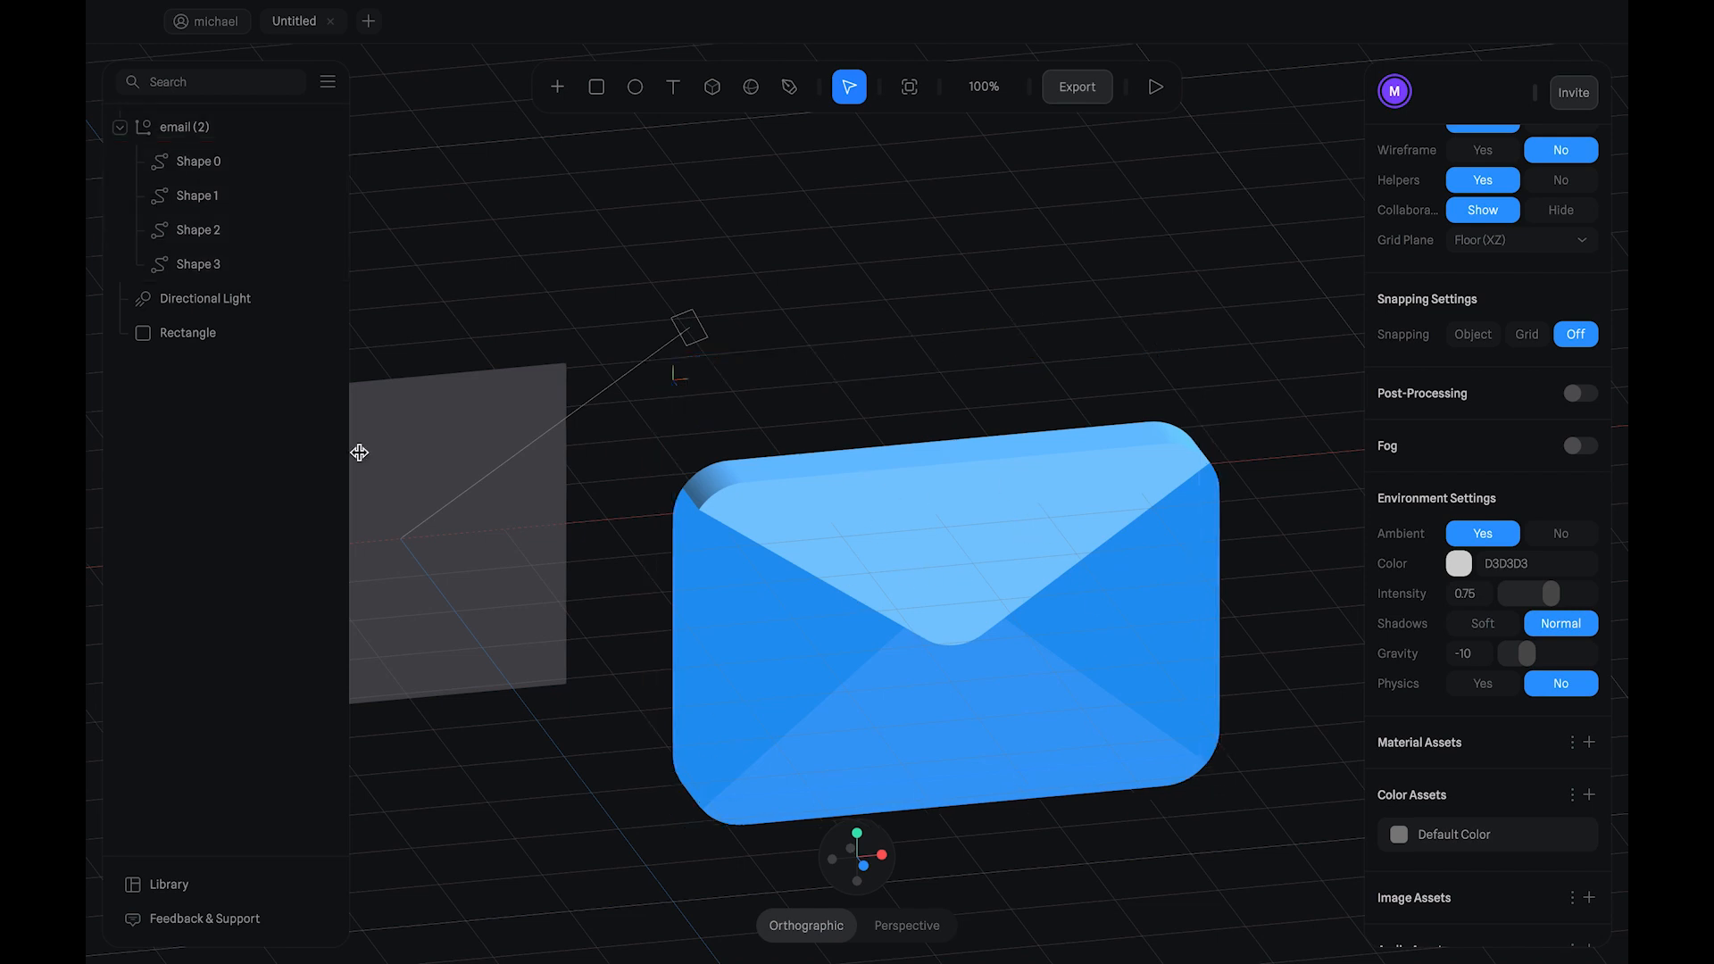
Step: Give Shape 2 of the envelope Phong lighting with the lighting color FFFFFF
left_click(223, 234)
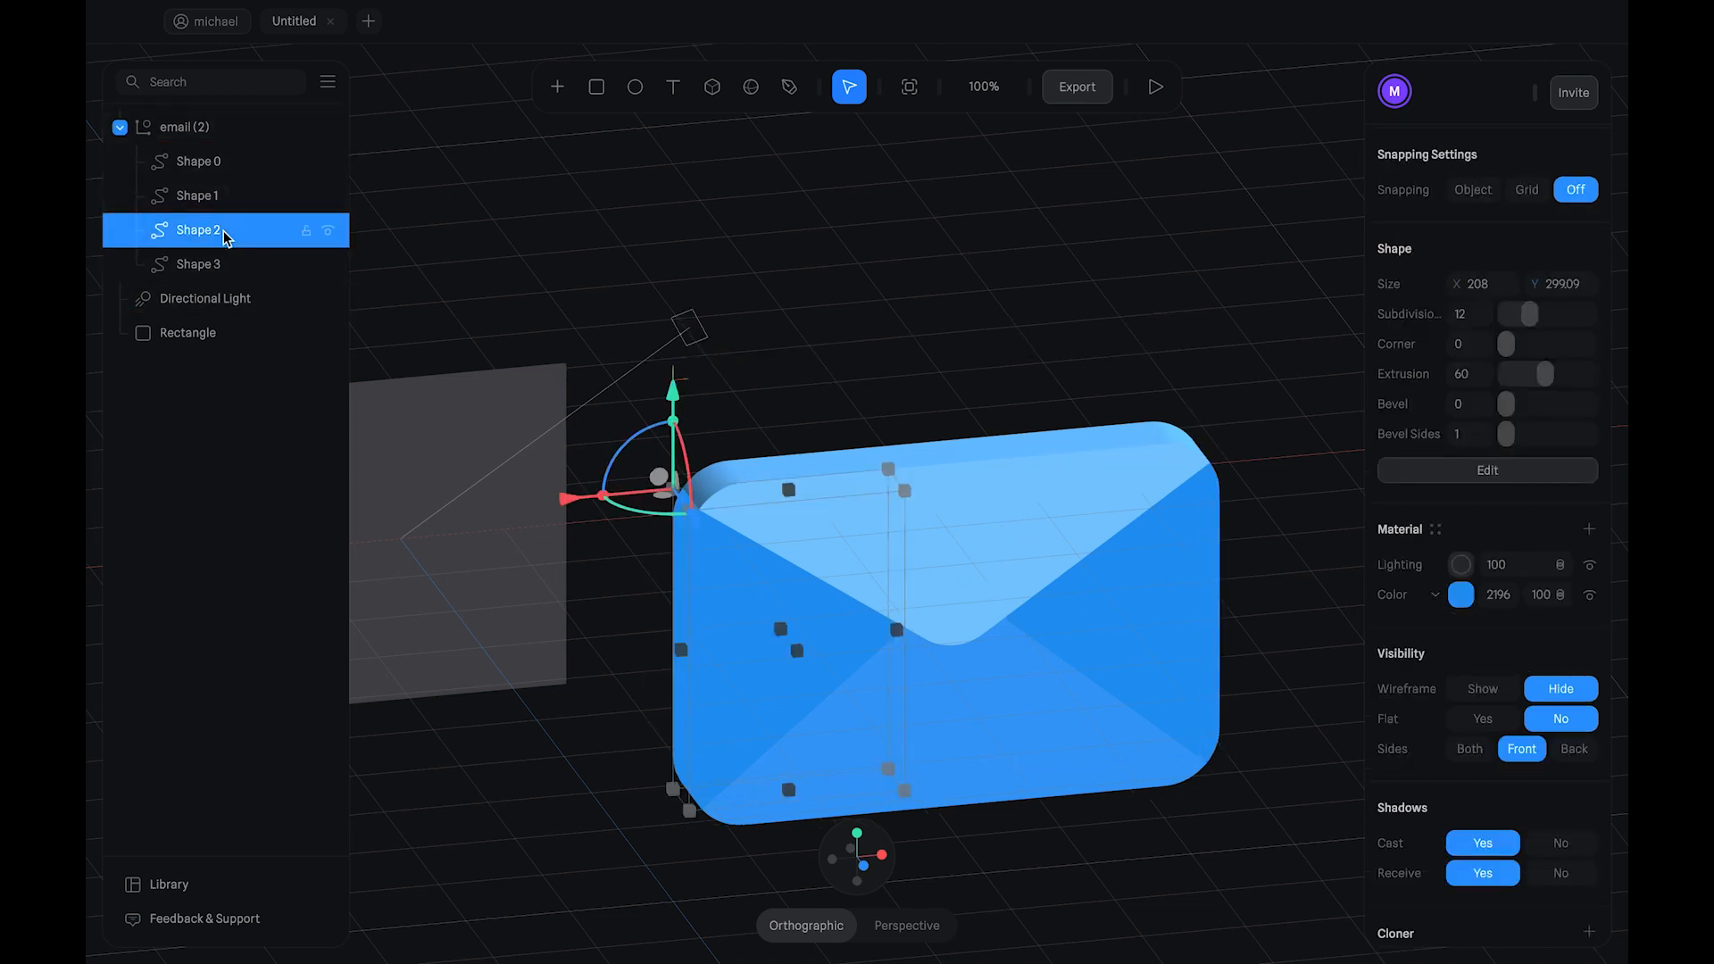
left_click(1464, 571)
left_click(1497, 612)
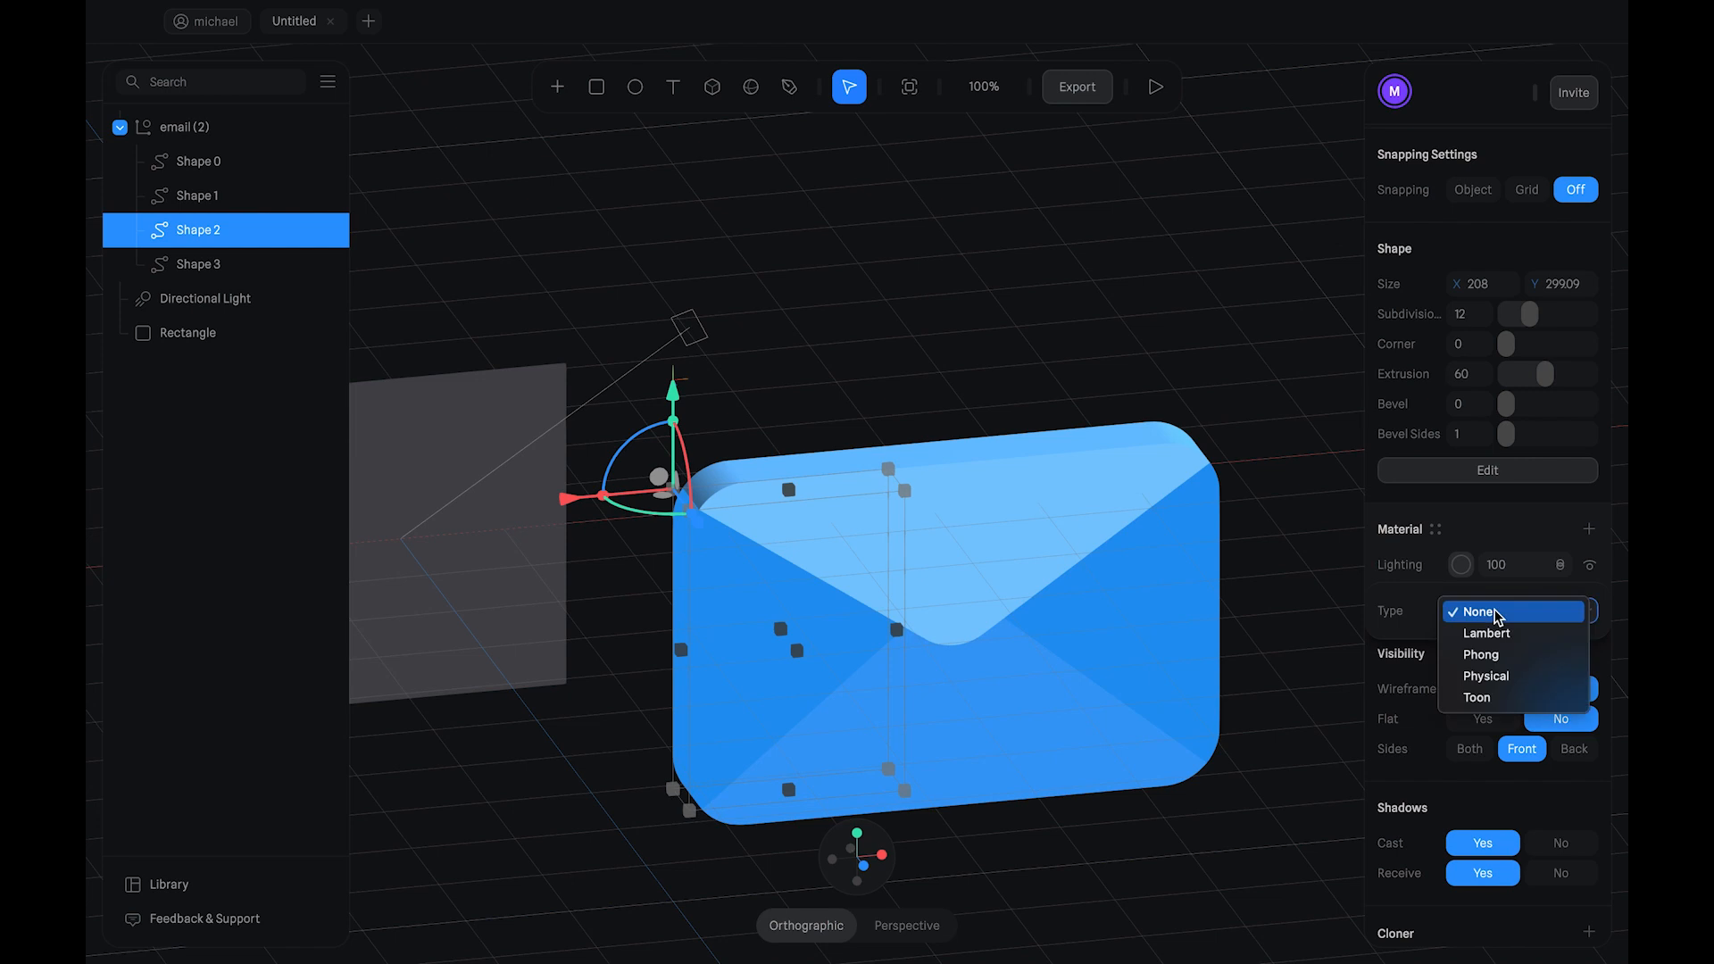
left_click(1483, 654)
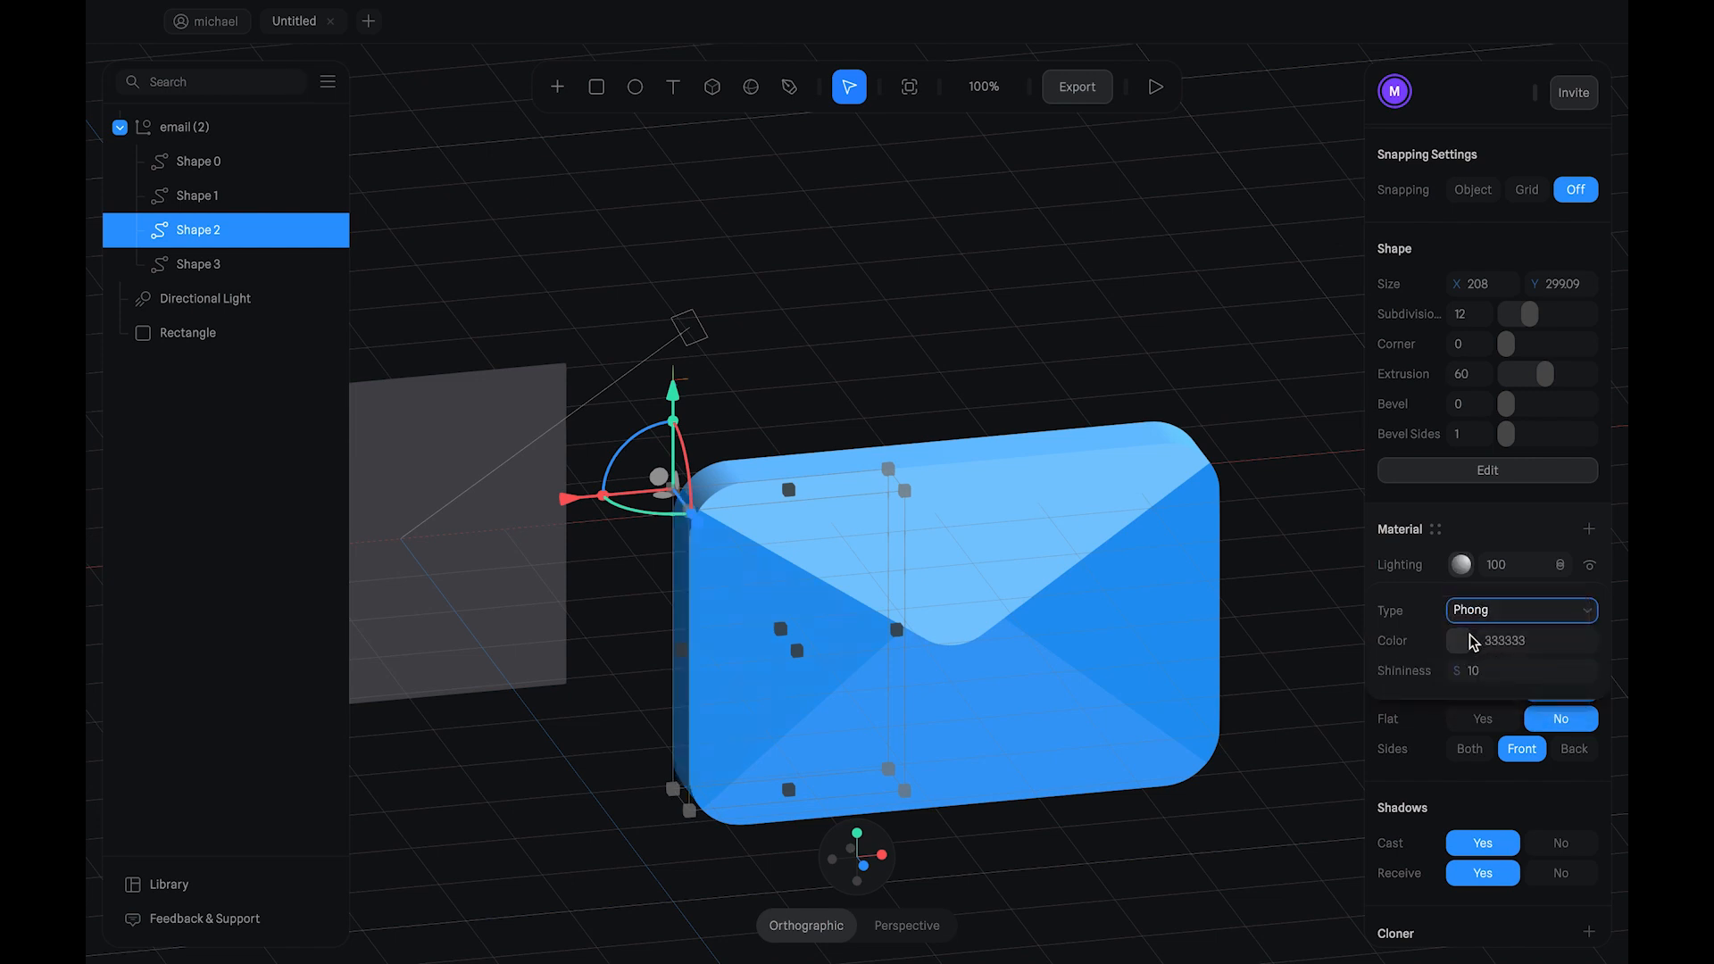
left_click(1471, 641)
left_click_drag(1419, 727, 1325, 645)
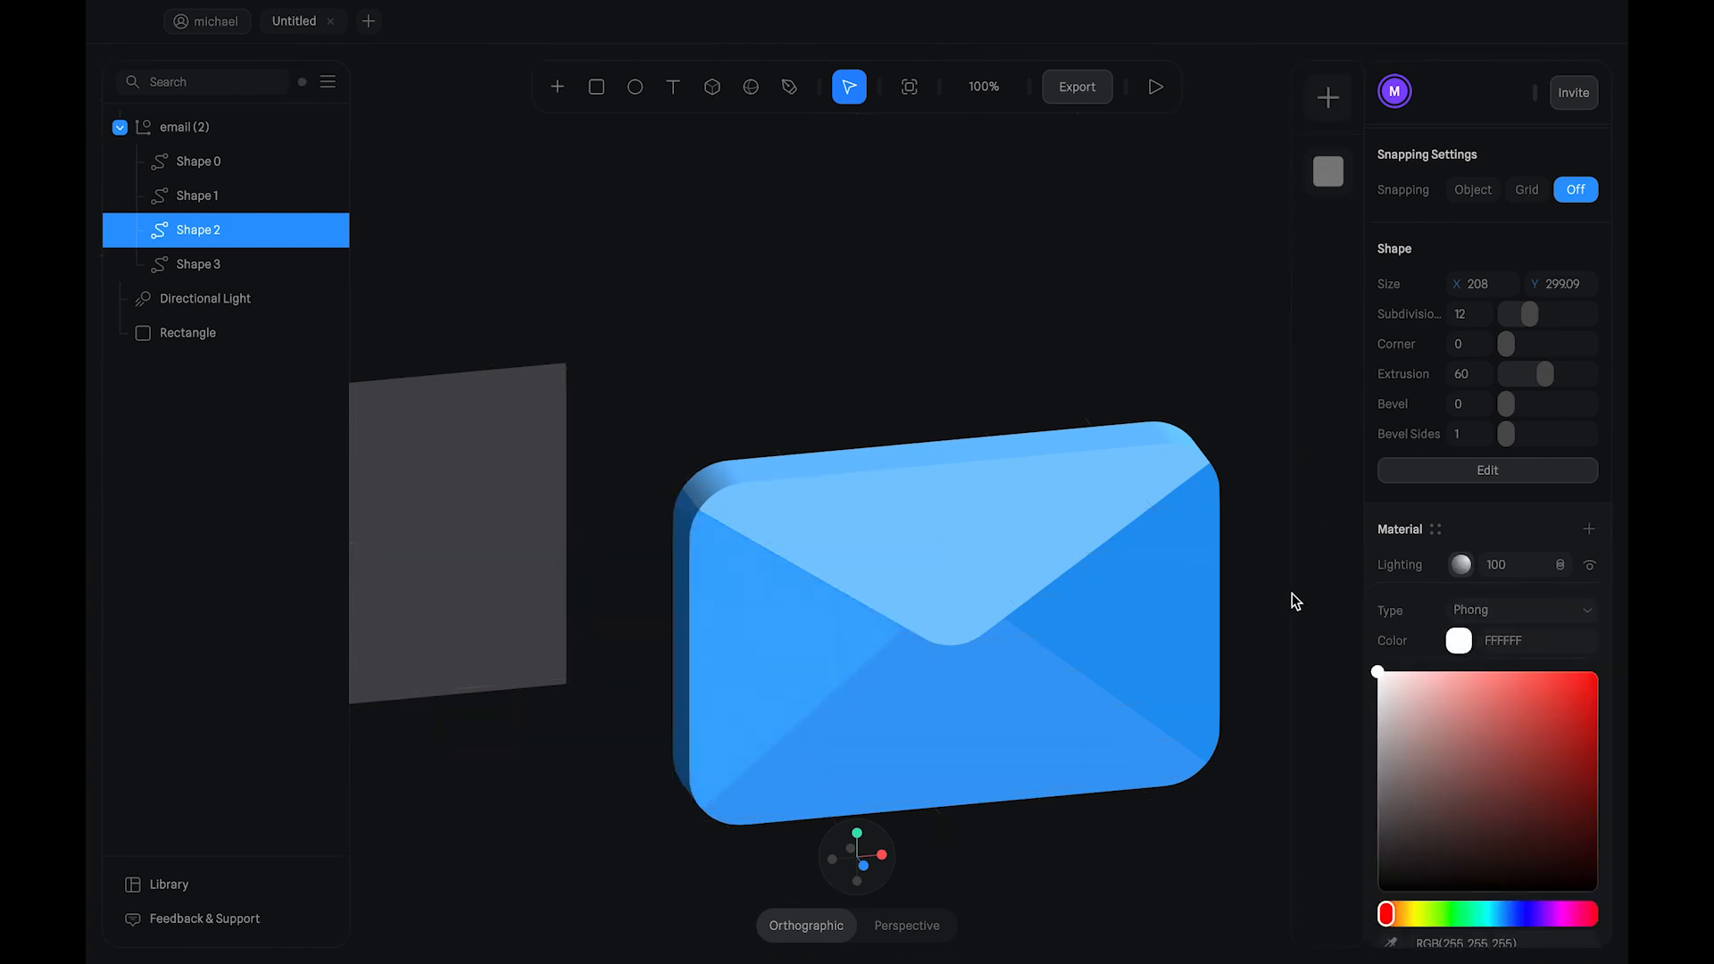
Step: Apply Phong lighting with a white lighting color to Shape 3 of the envelope
left_click(271, 271)
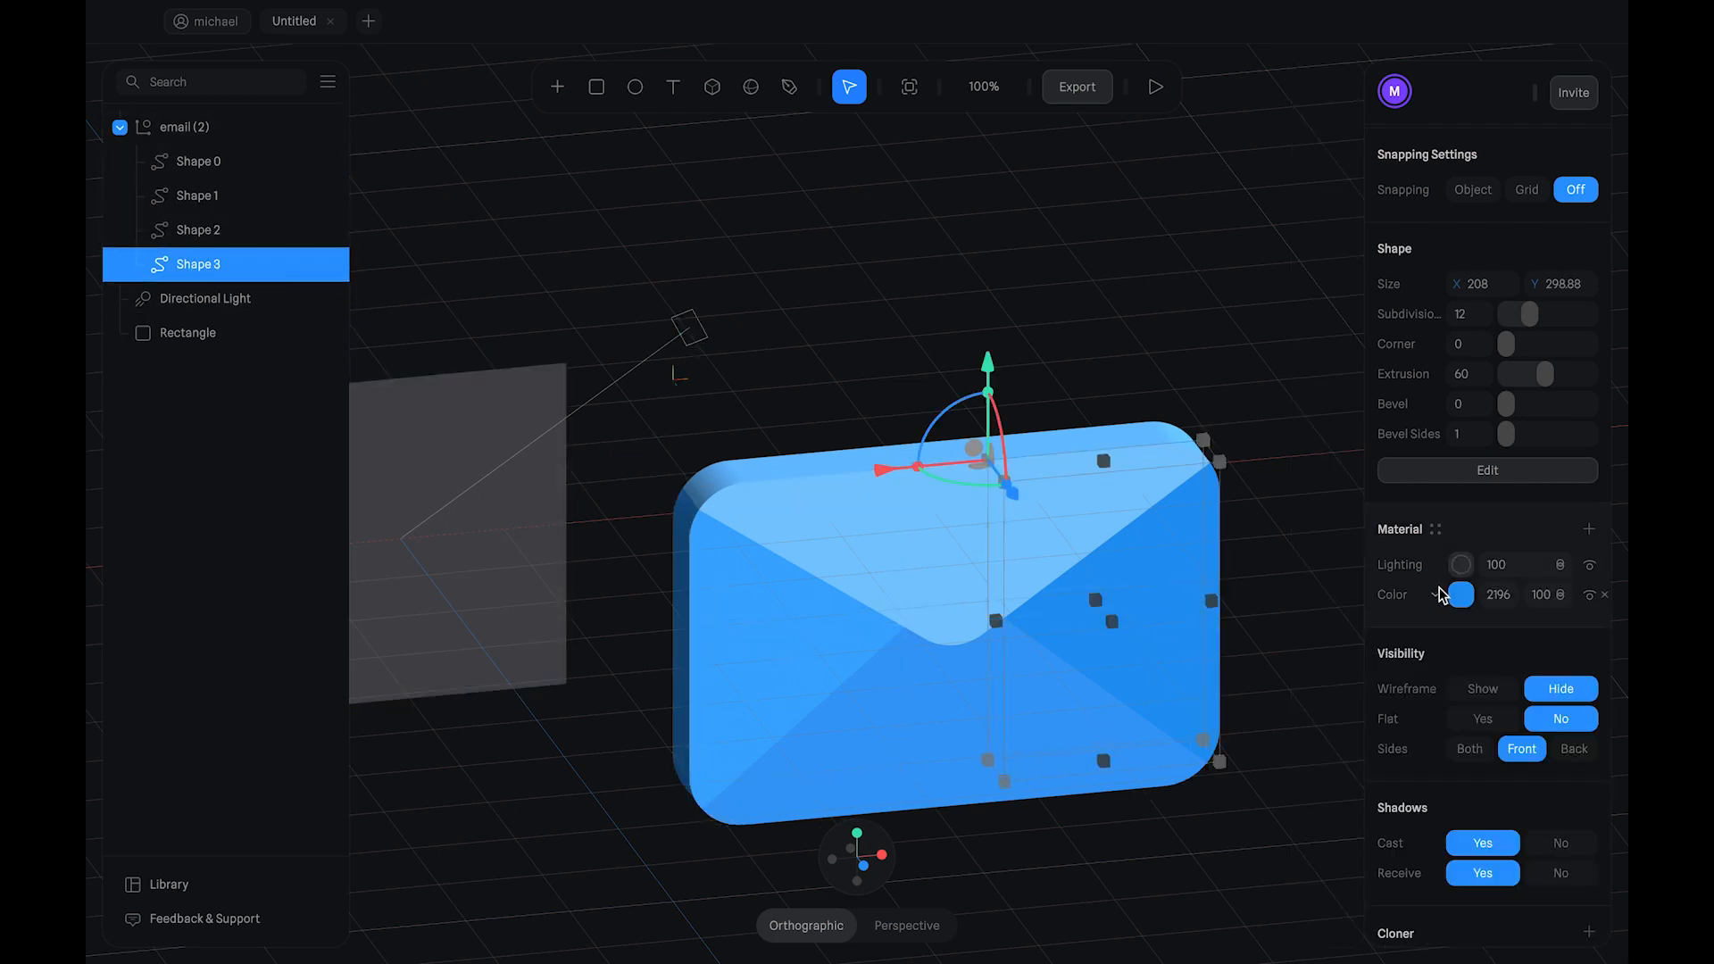
left_click(1460, 564)
left_click(1477, 611)
left_click(1487, 659)
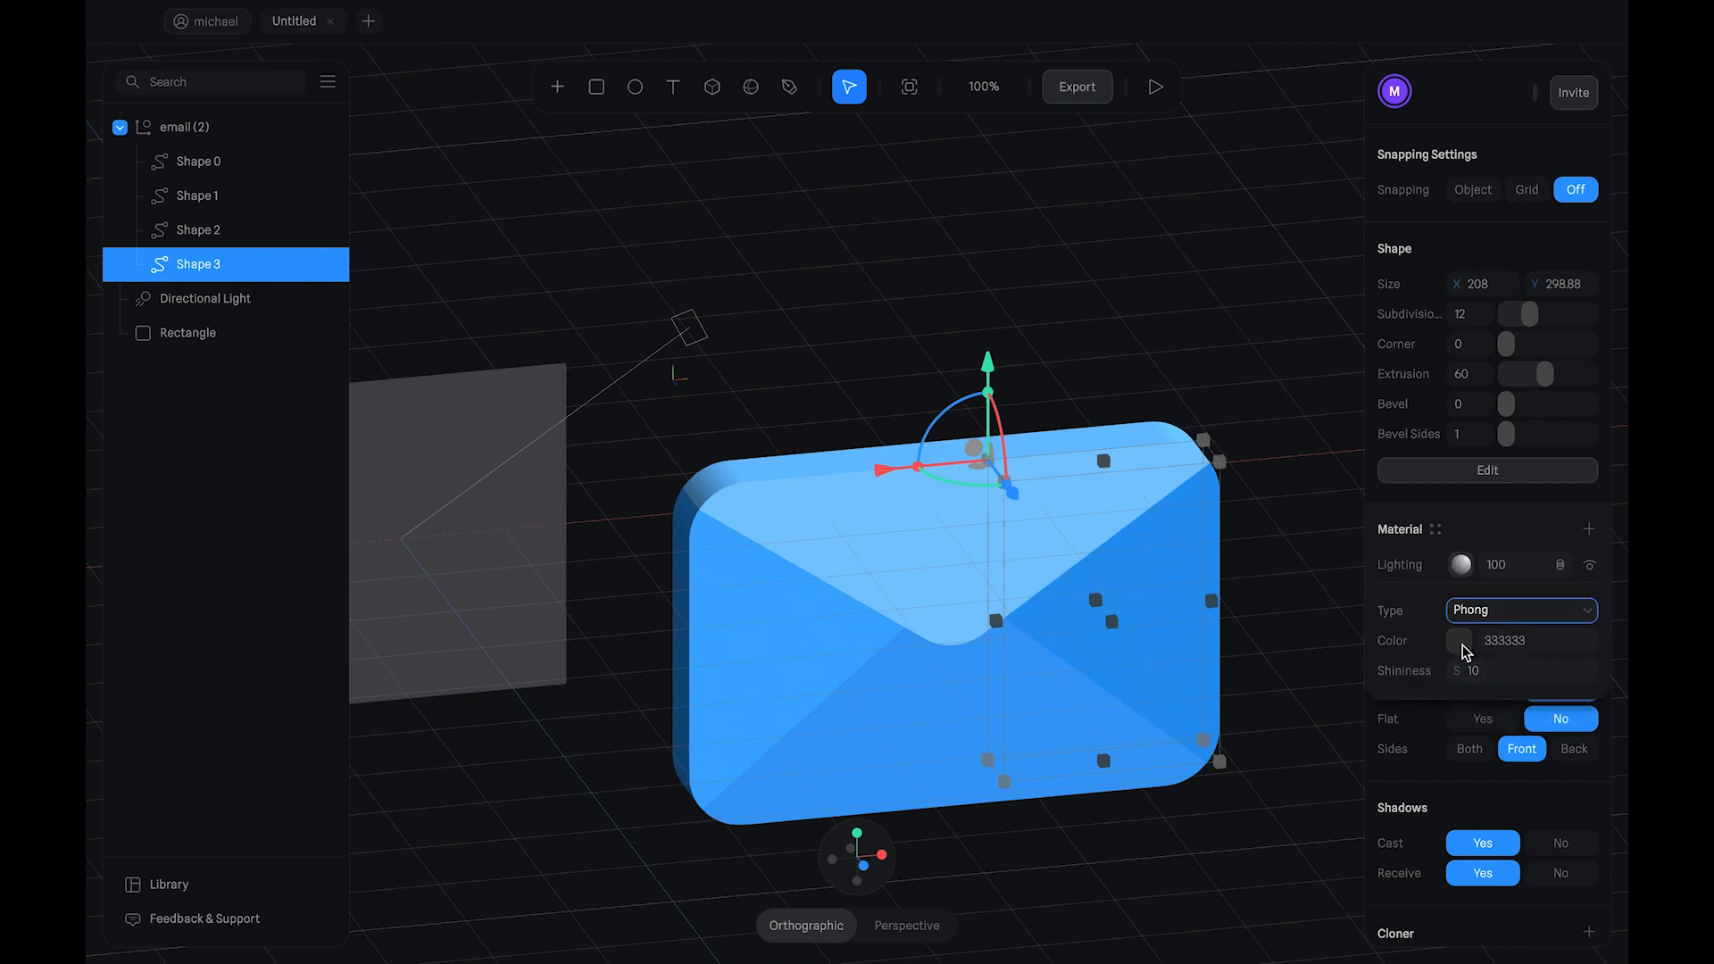
left_click(1461, 645)
left_click_drag(1447, 732, 1174, 447)
left_click(1198, 279)
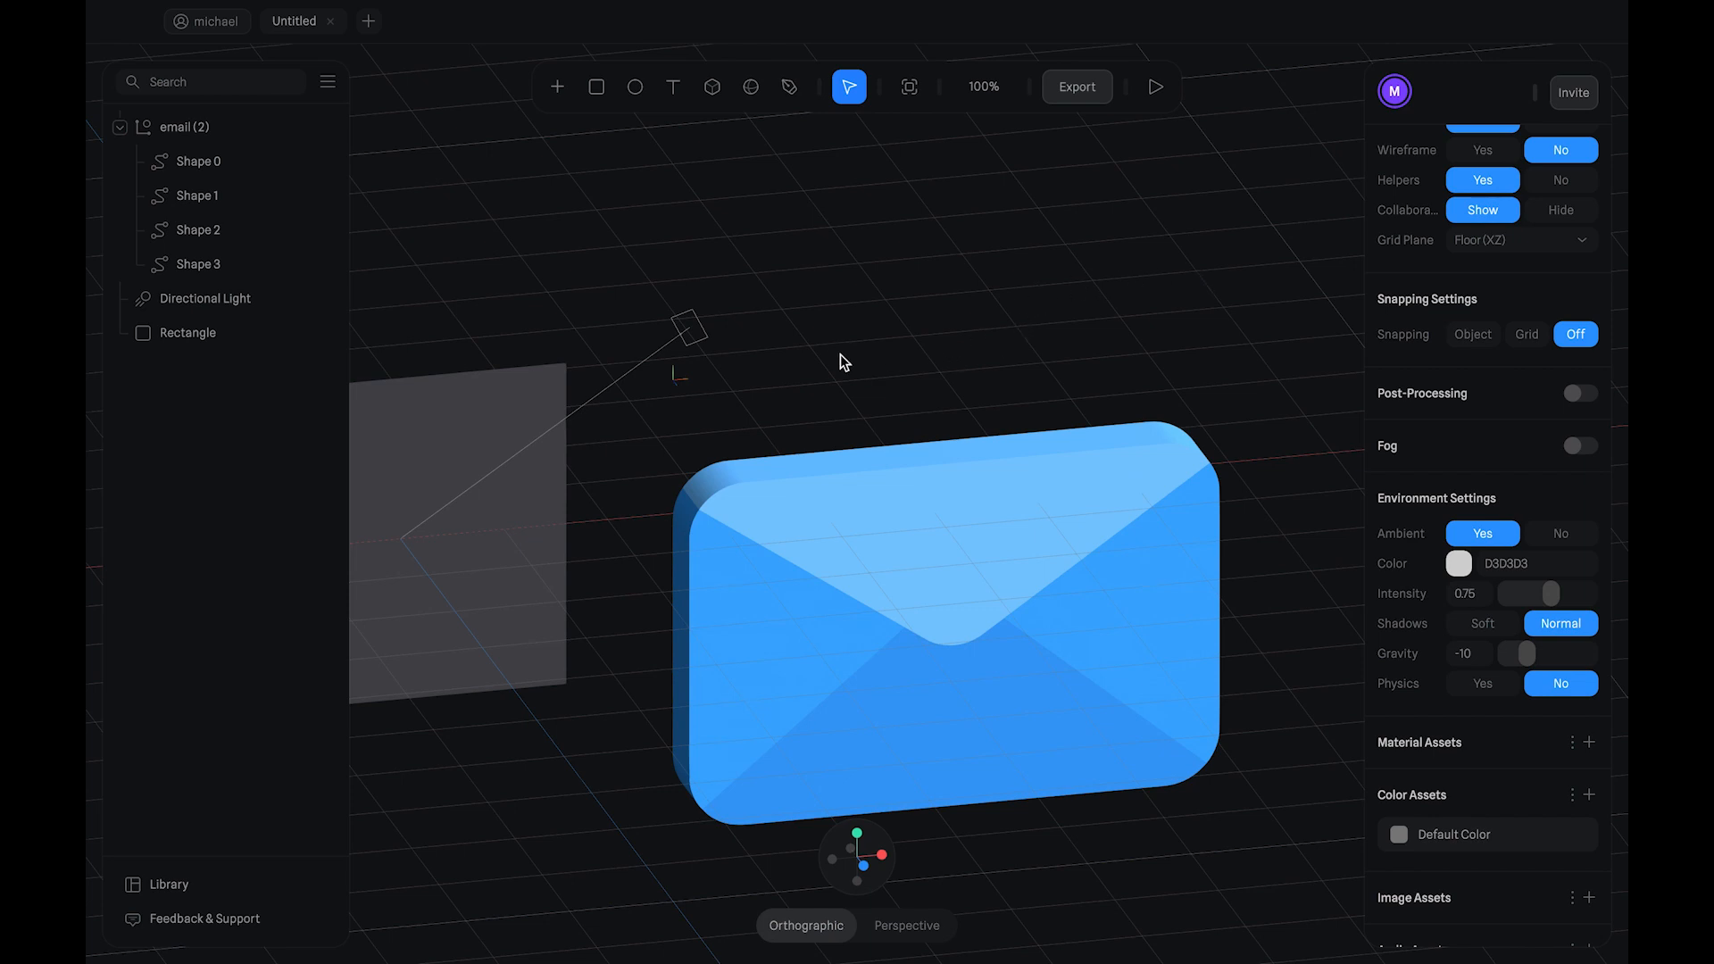
Step: Raise the email (2) group along the Y axis to a position of about 546, above the gray rectangle
mouse_move(762, 379)
left_mouse_down()
mouse_move(925, 379)
mouse_move(768, 394)
left_mouse_up()
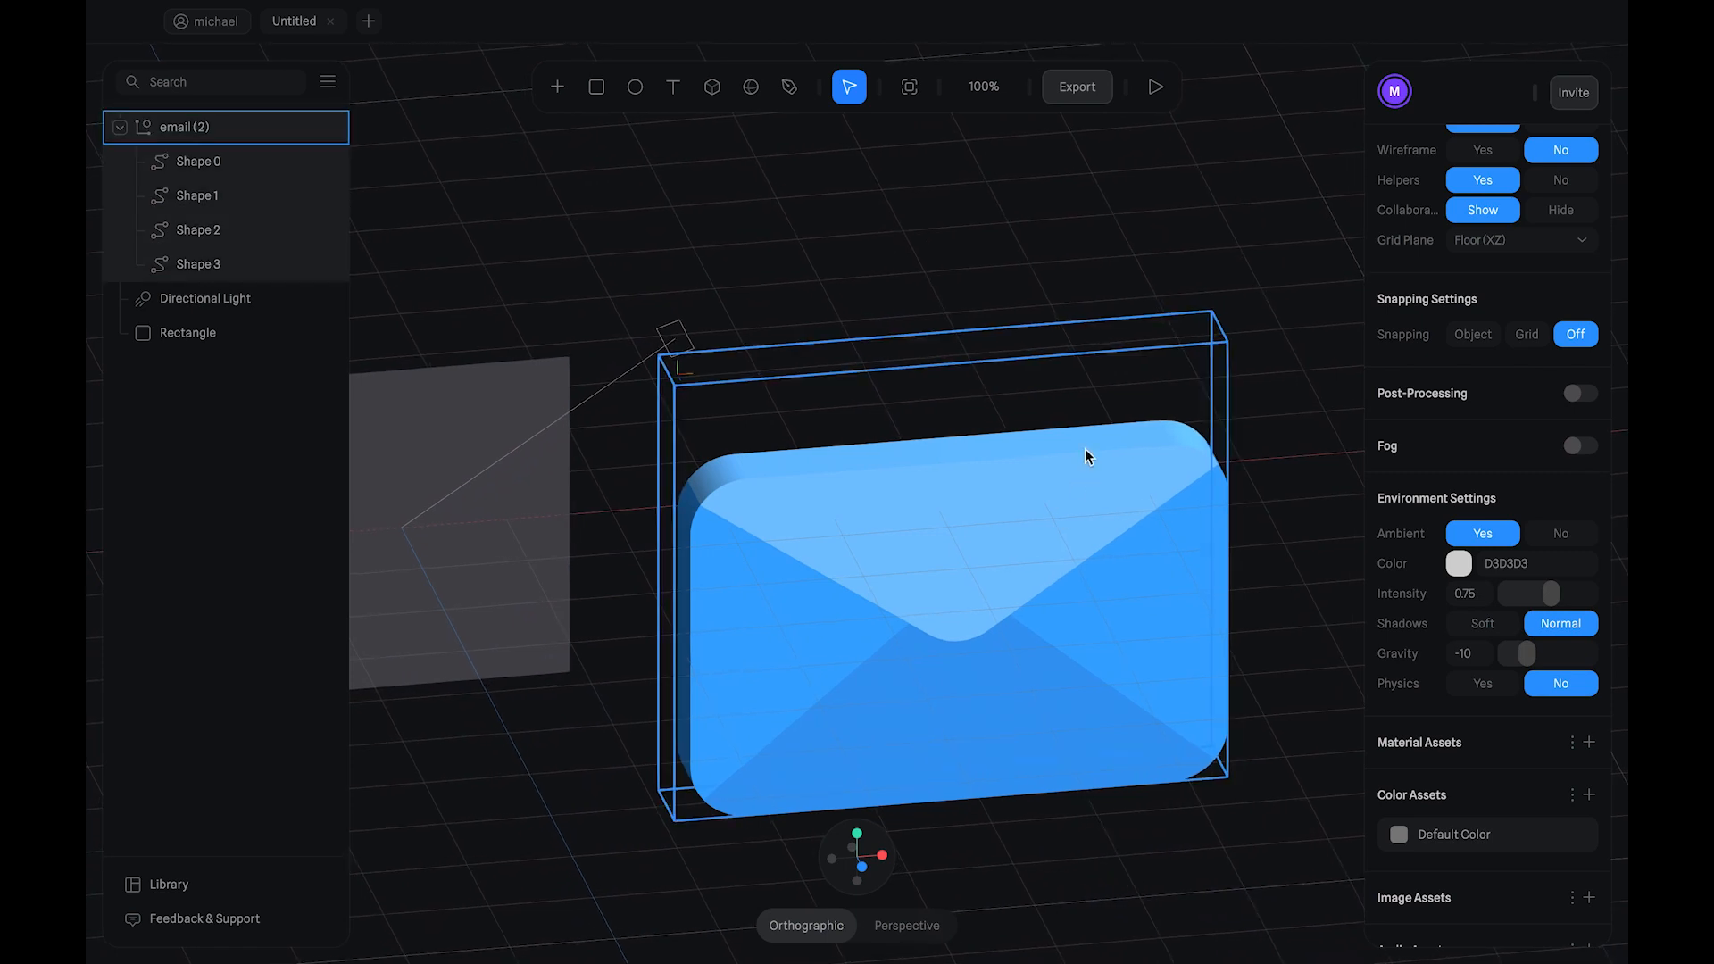
left_click_drag(1086, 451, 1095, 355)
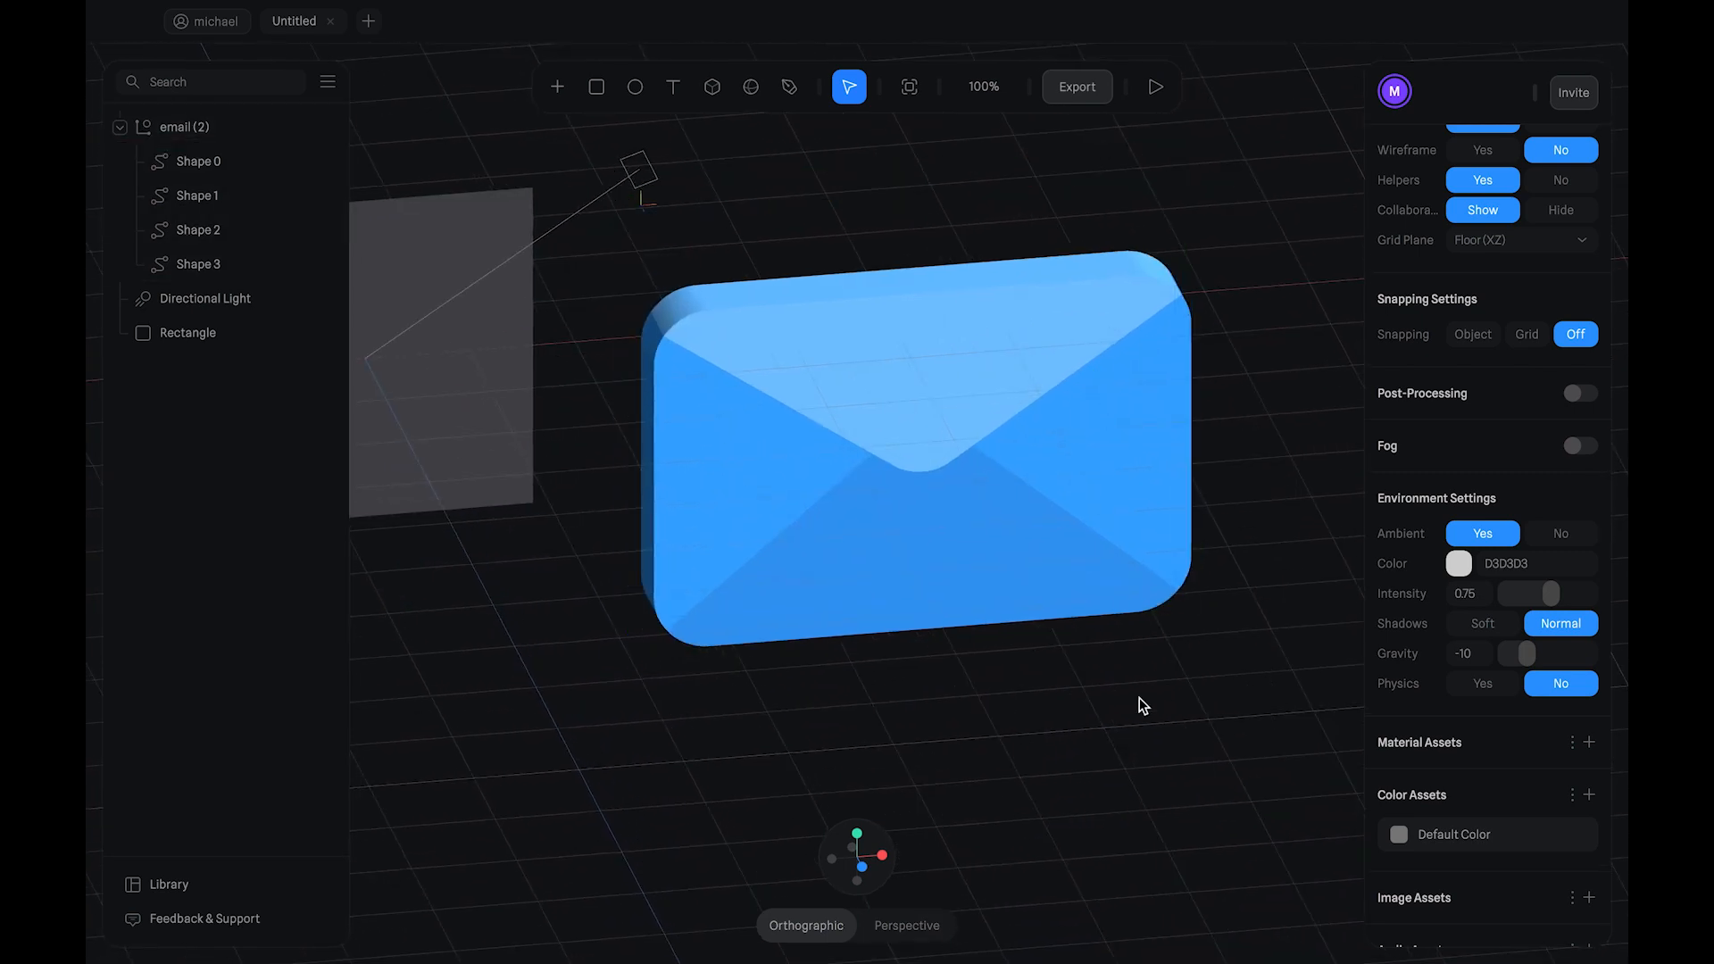
scroll(1180, 746, "left", 2)
scroll(1180, 746, "up", 1)
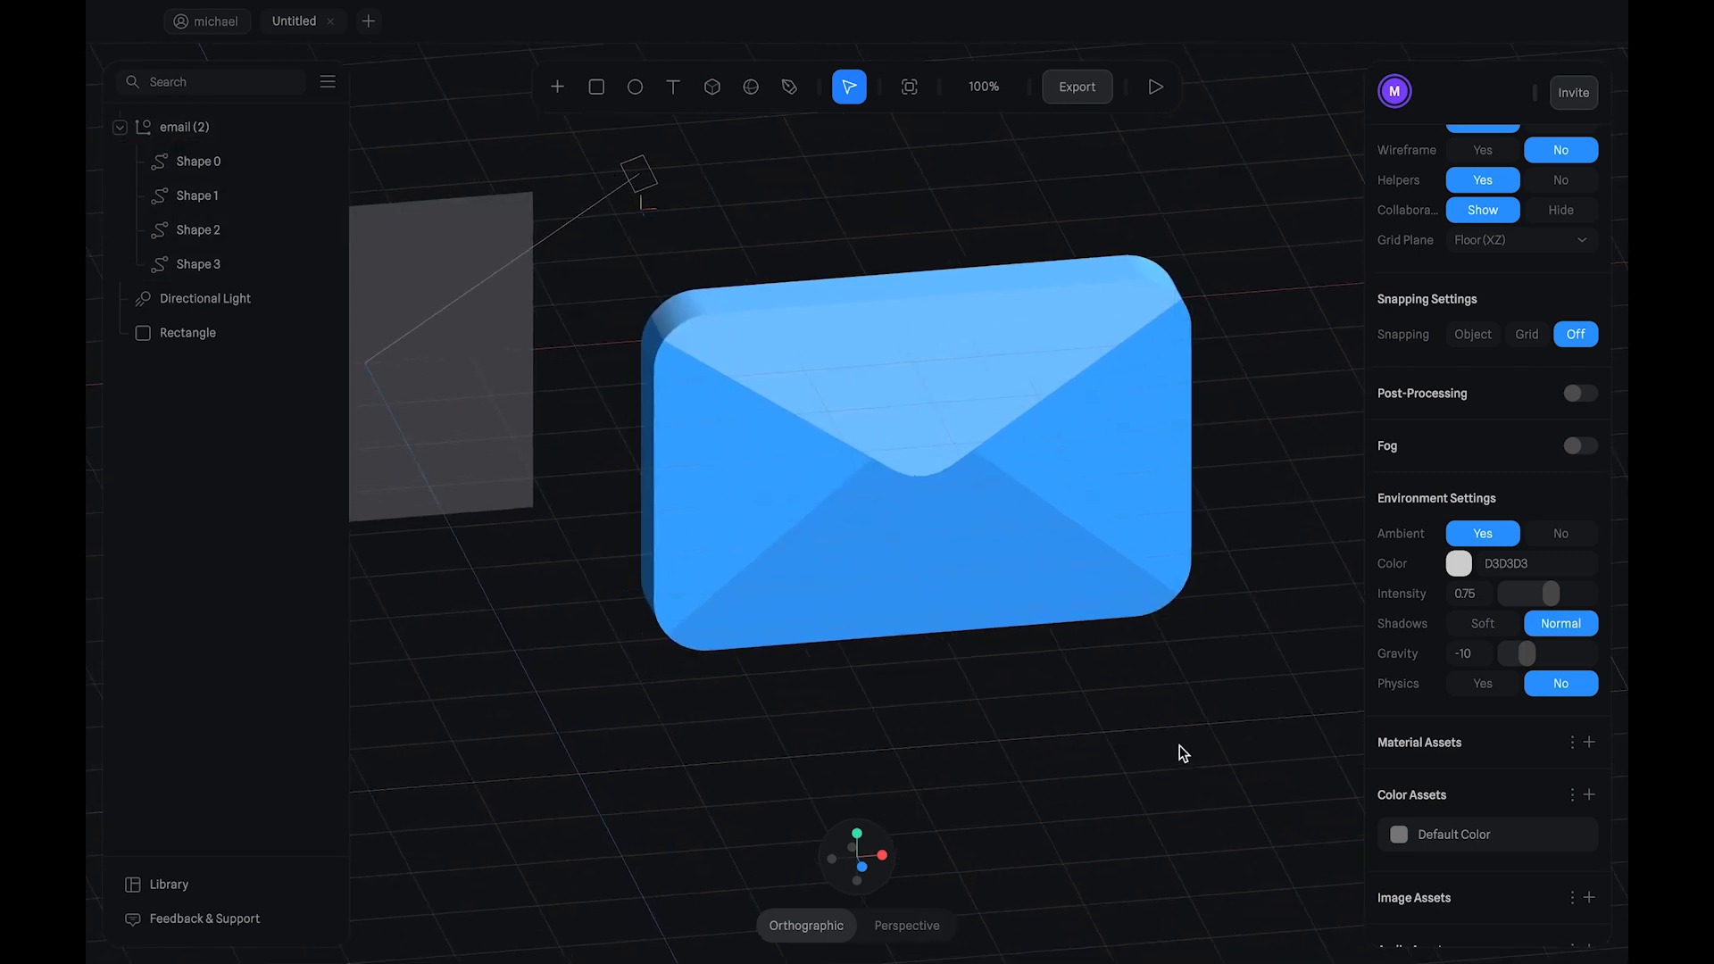
left_click(998, 378)
scroll(974, 425, "up", 3)
scroll(975, 425, "left", 2)
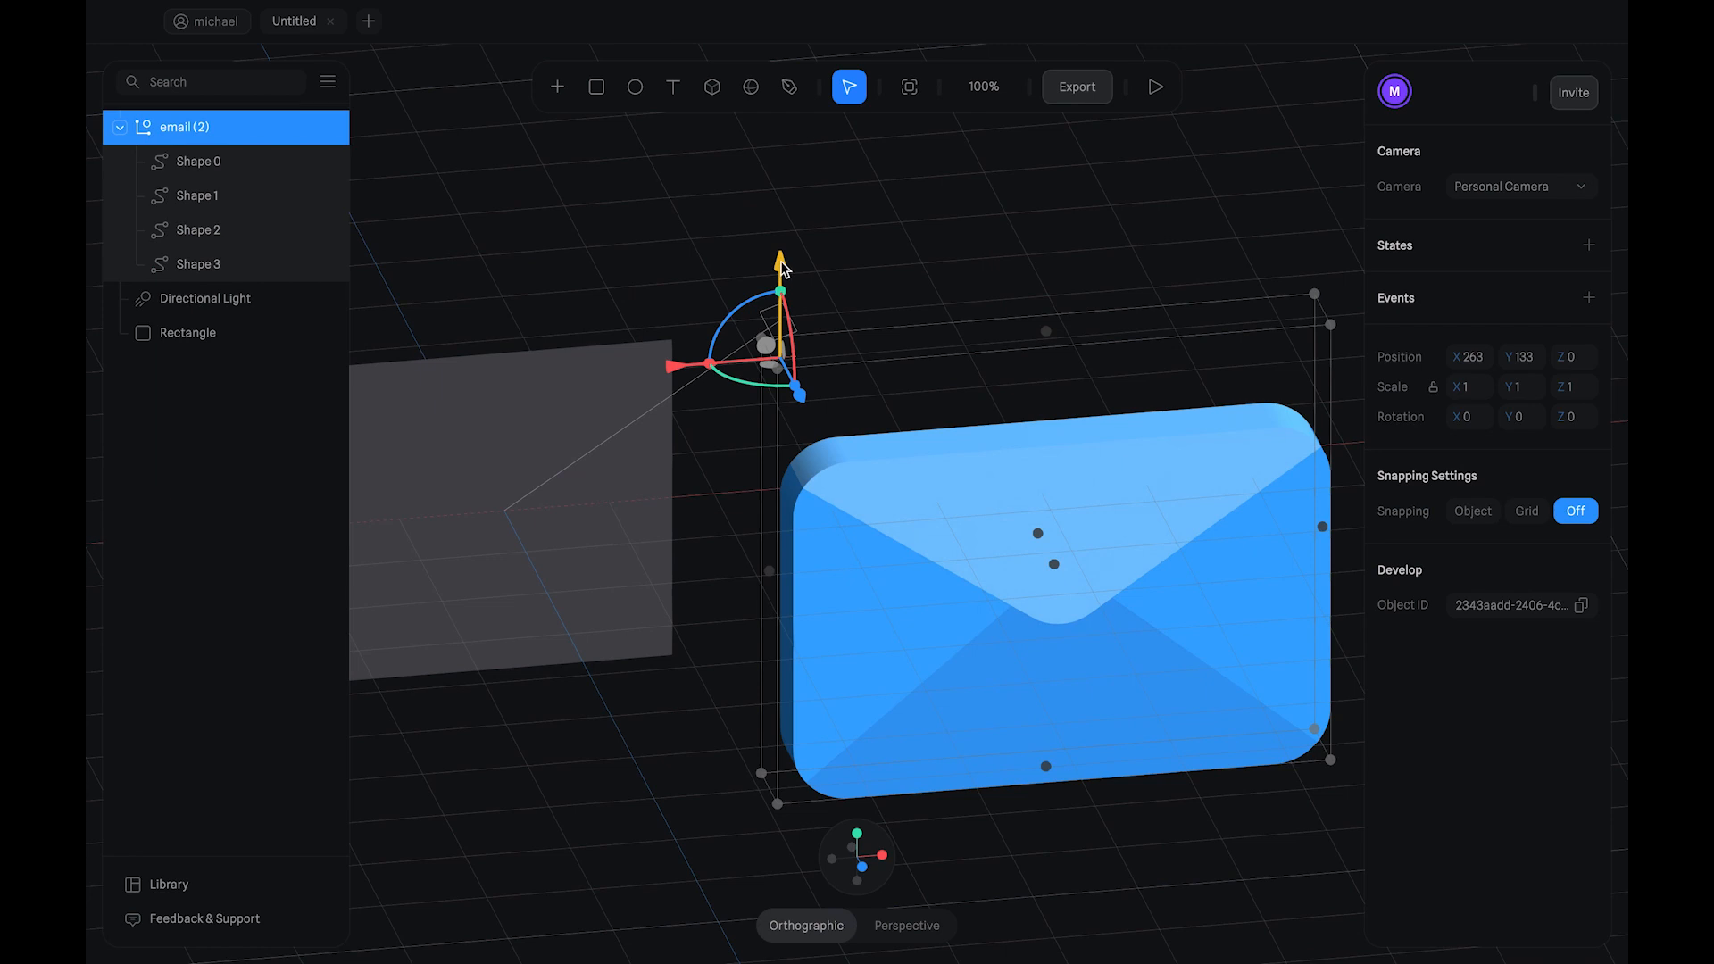
left_click_drag(781, 268, 778, 134)
scroll(850, 397, "down", 5)
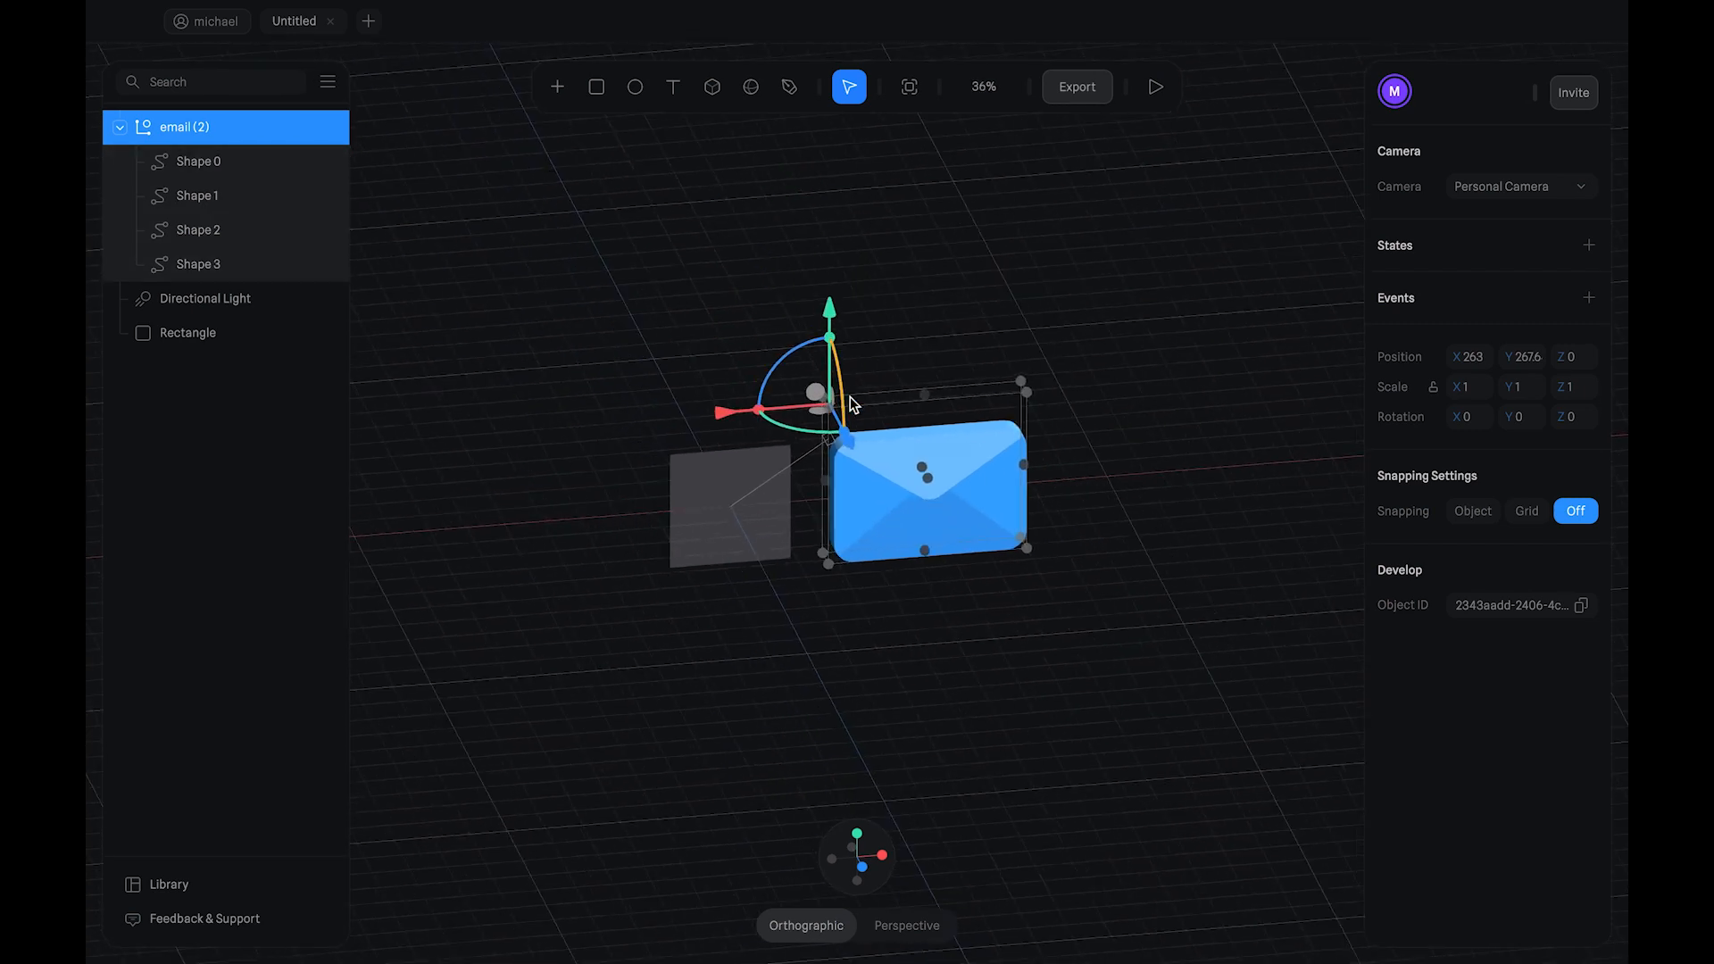
left_click_drag(830, 317, 829, 215)
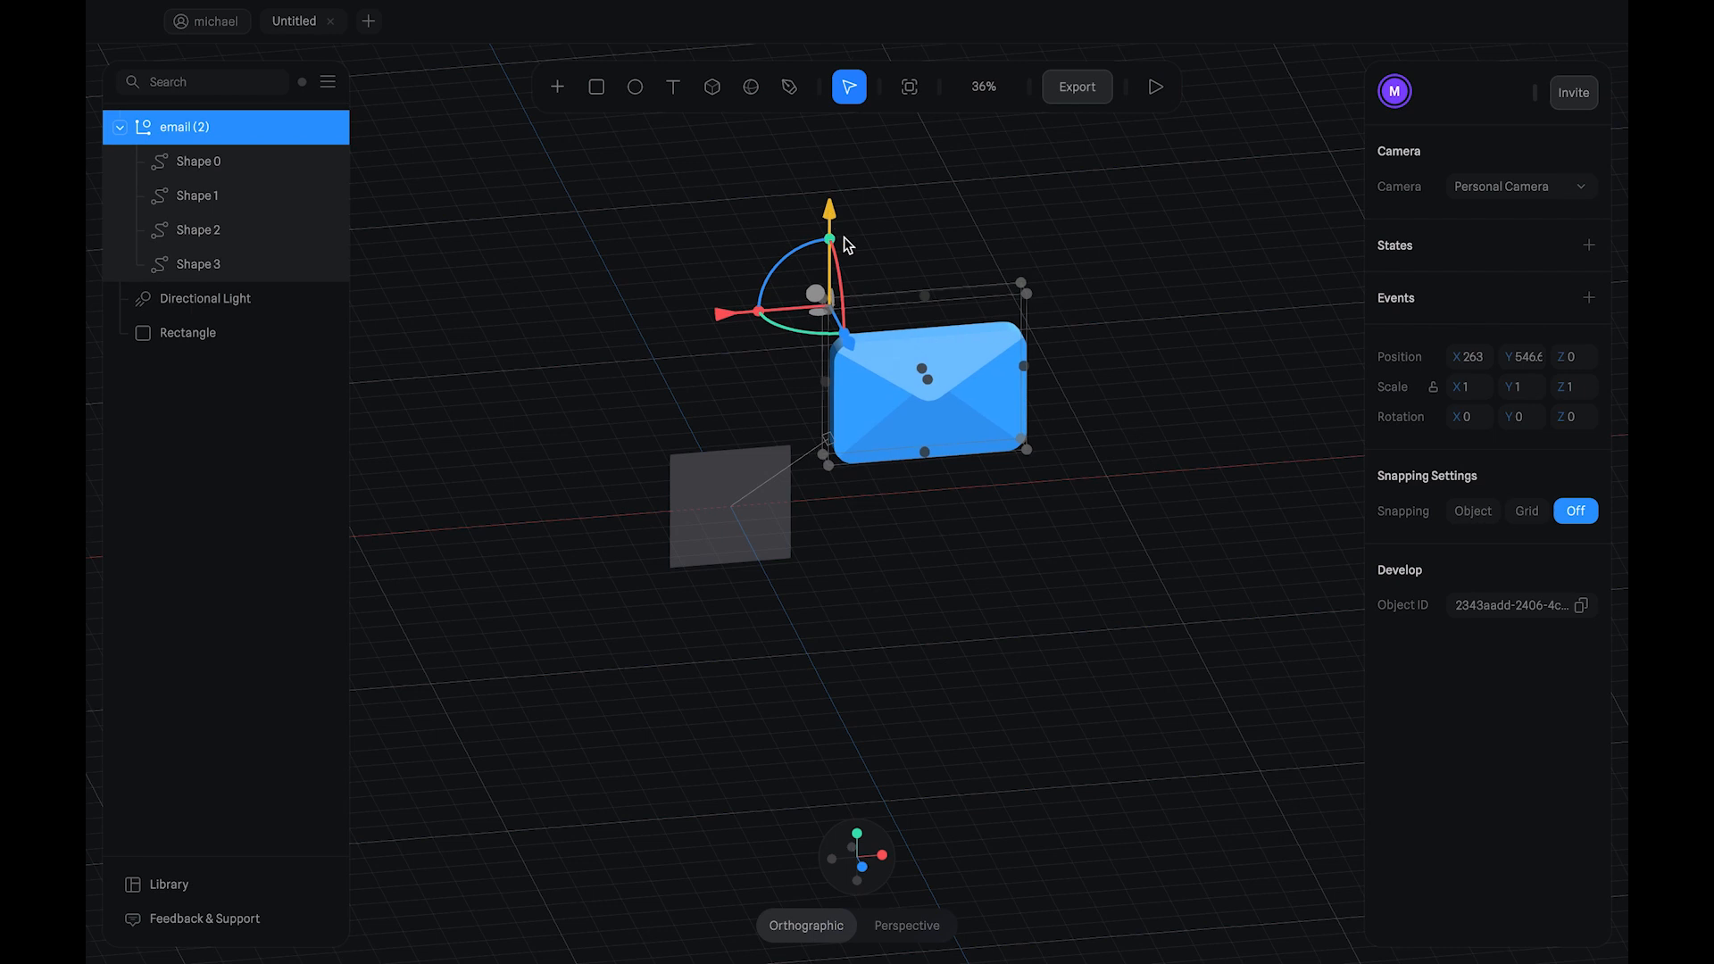
scroll(955, 295, "up", 4)
scroll(1122, 327, "up", 3)
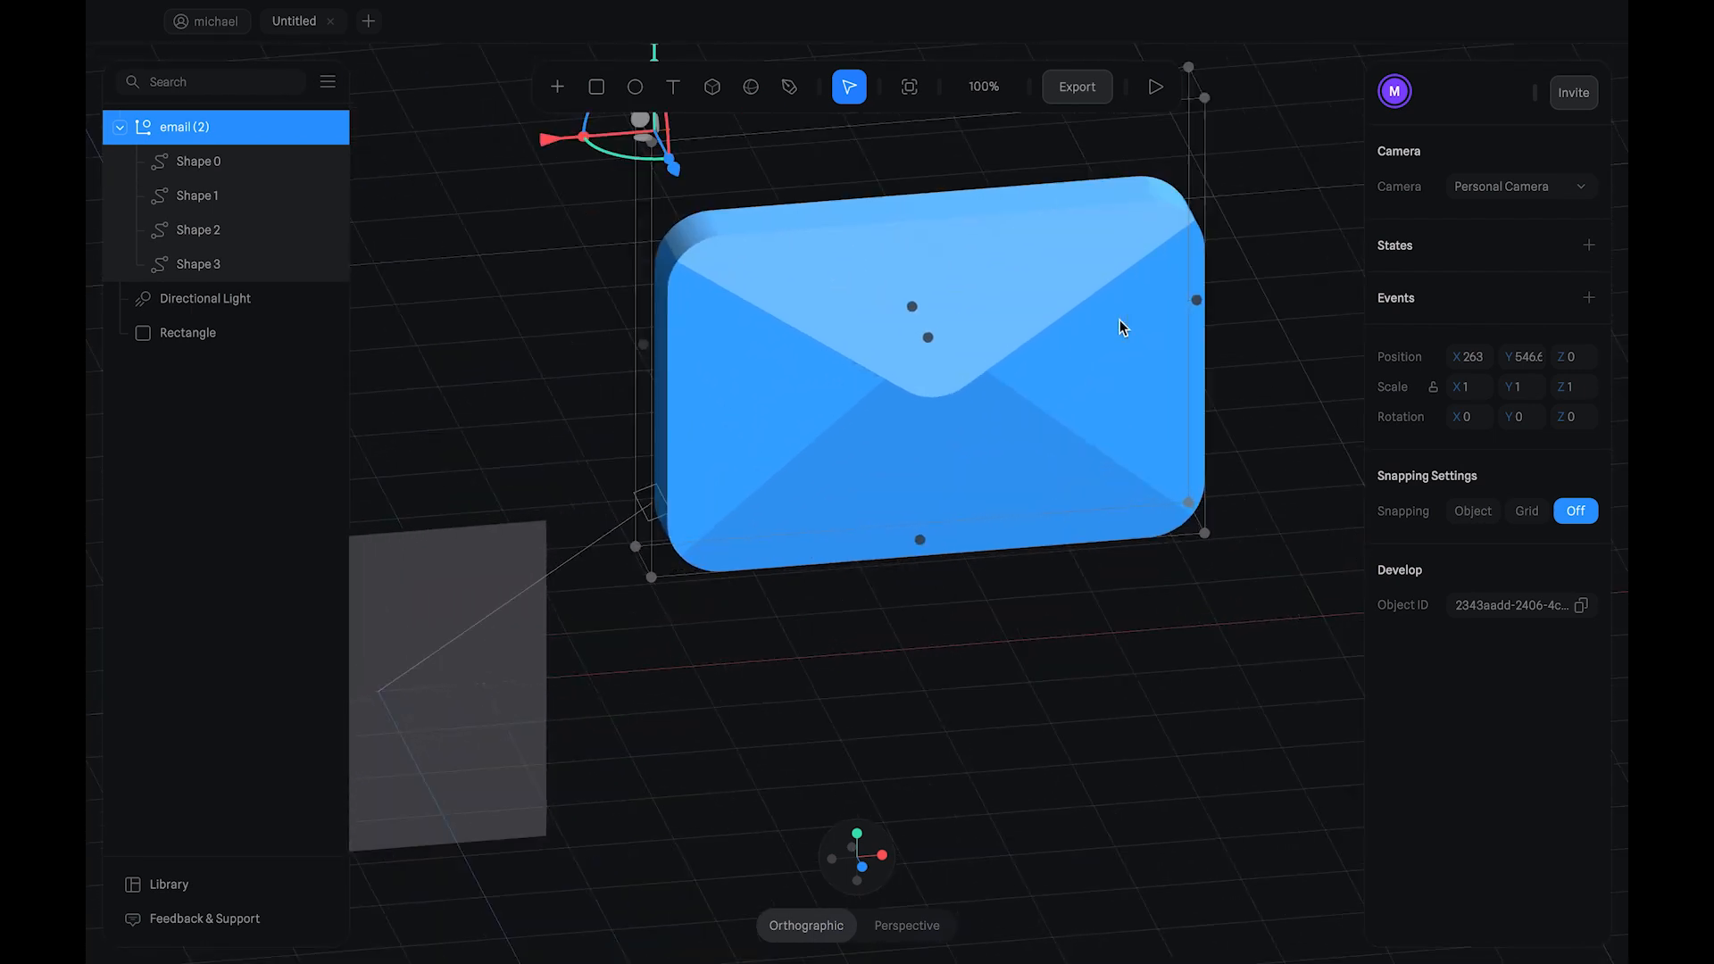
left_click(967, 677)
scroll(967, 677, "up", 1)
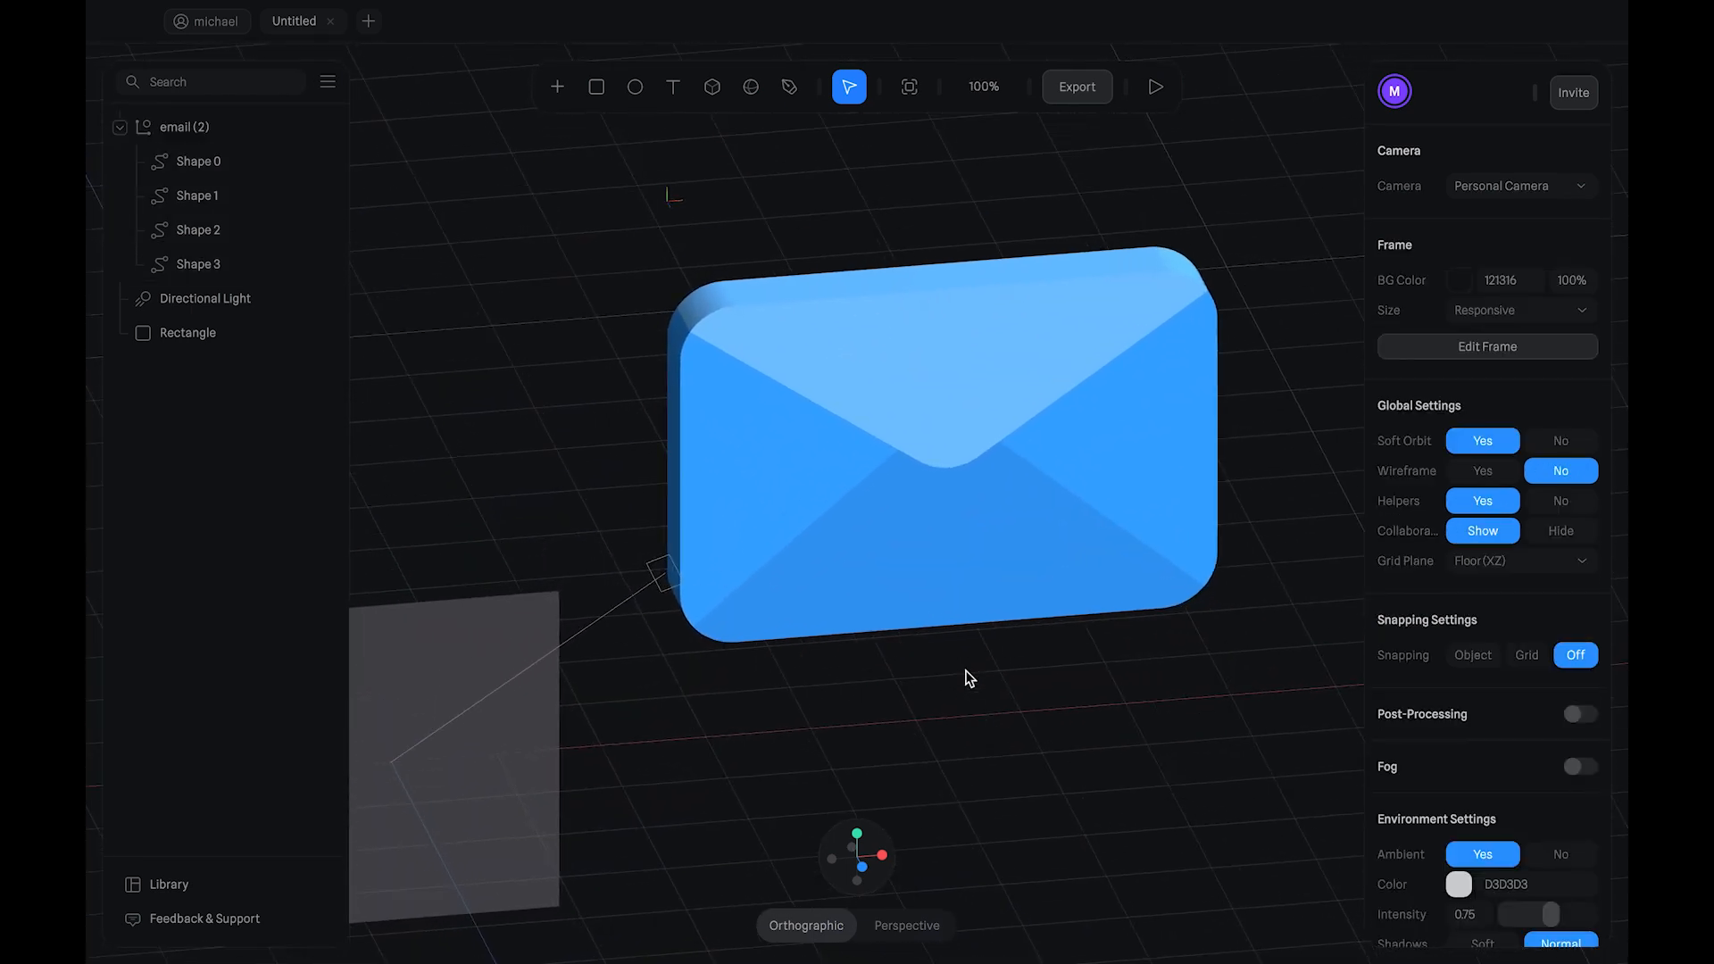
Step: Rotate the email (2) group to about 20 degrees around Y, with a slight tilt of about -3.6 on X and 1.3 on Z
left_click(972, 482)
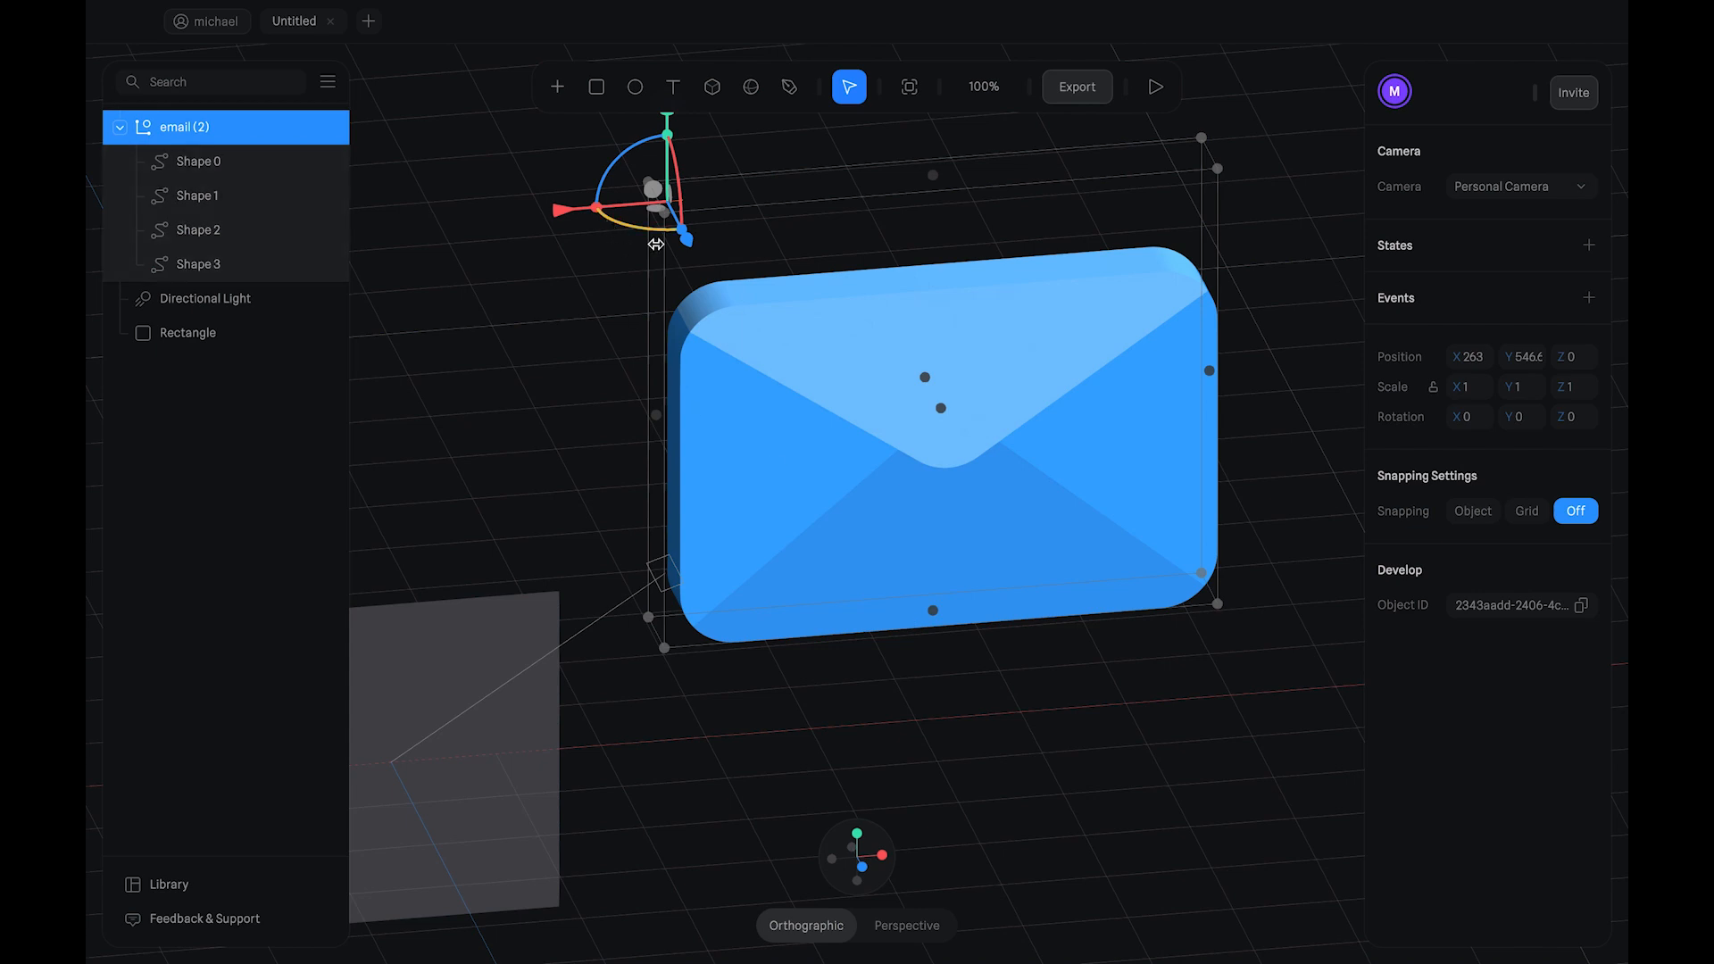
mouse_move(602, 225)
left_mouse_down()
mouse_move(654, 231)
mouse_move(564, 228)
mouse_move(633, 234)
left_mouse_up()
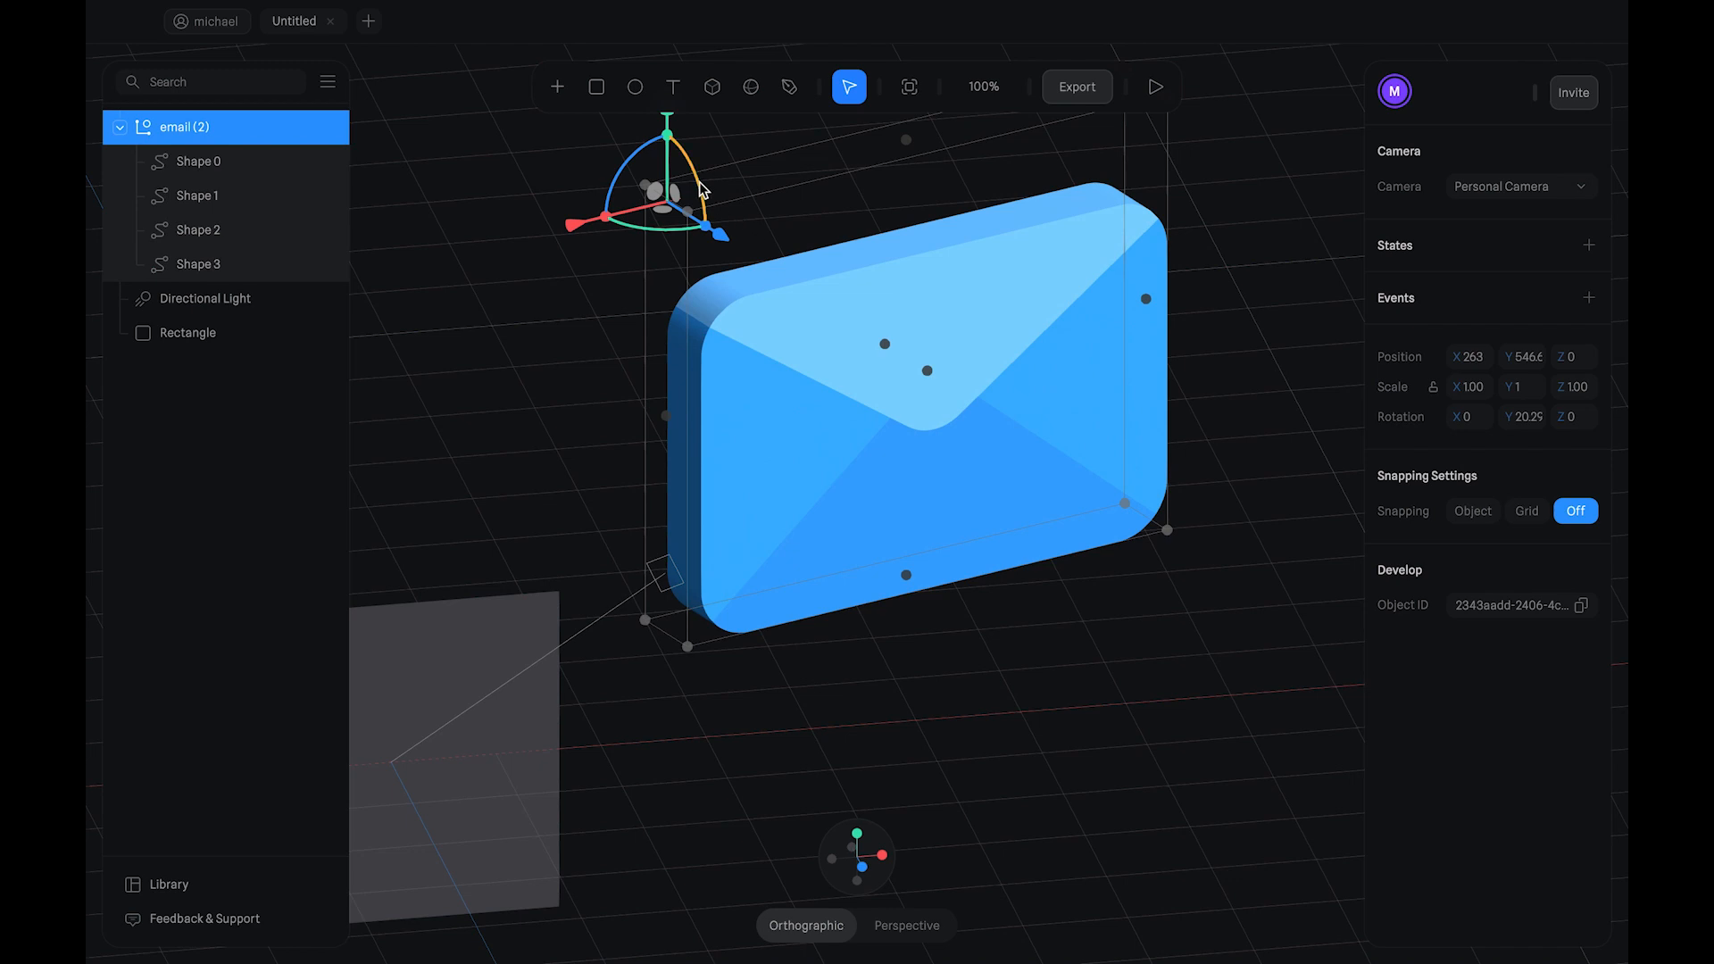
left_click_drag(702, 191, 699, 186)
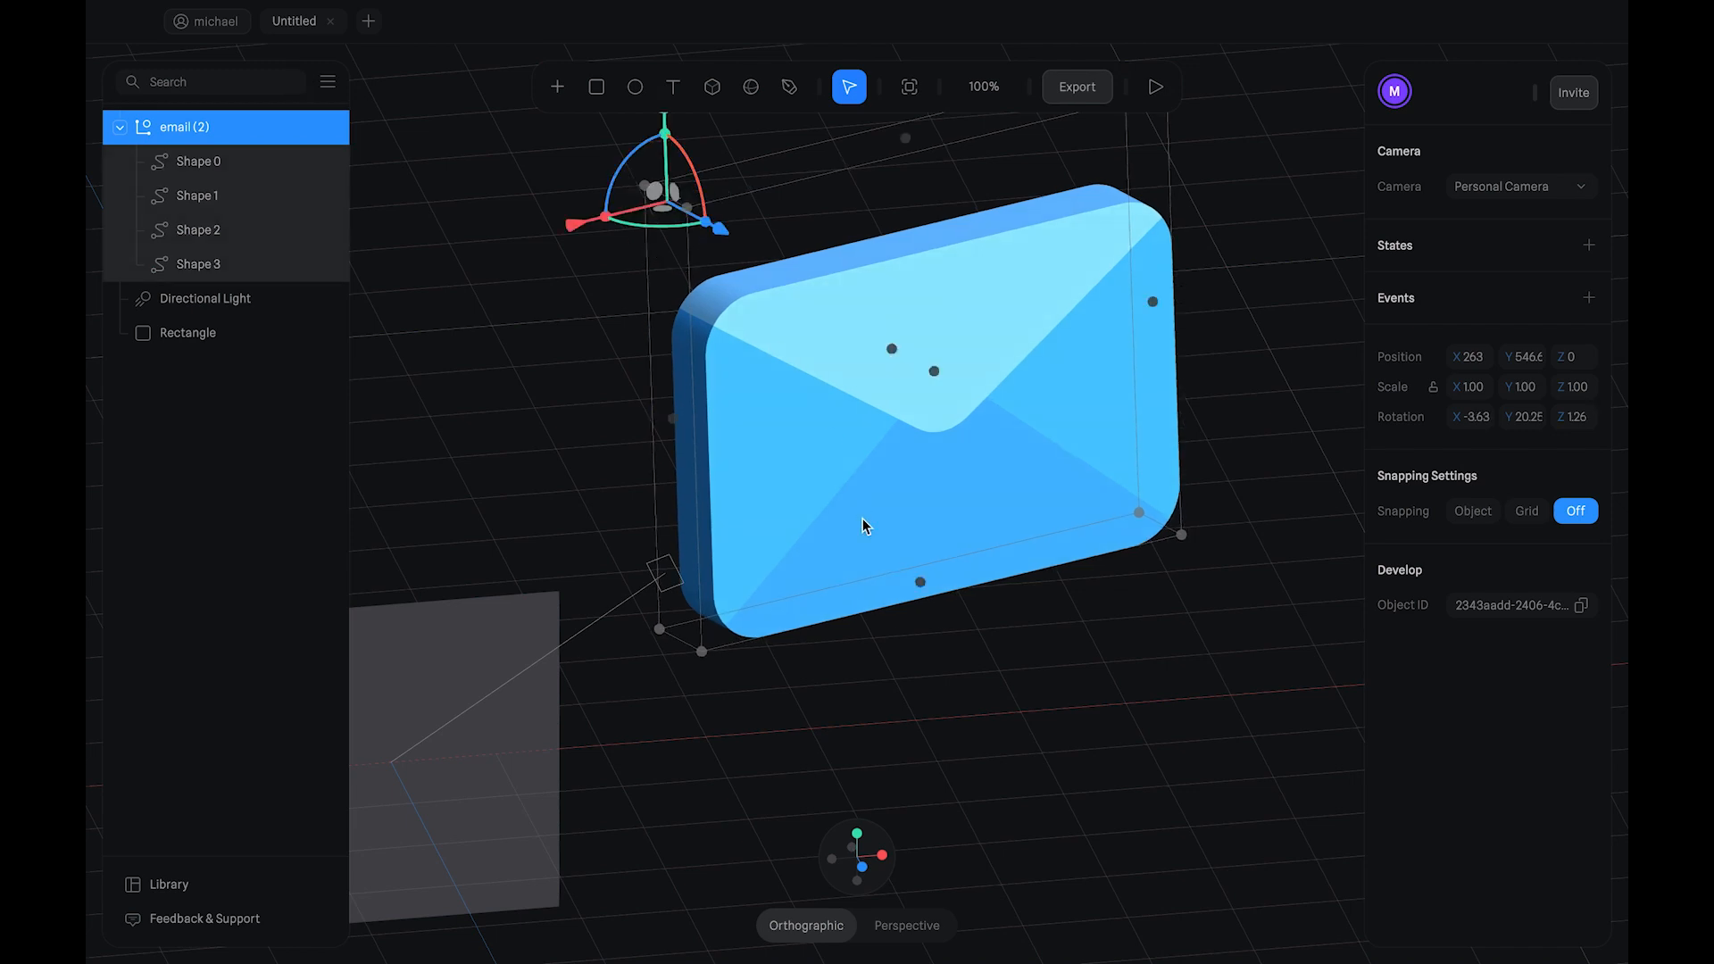
left_click(980, 631)
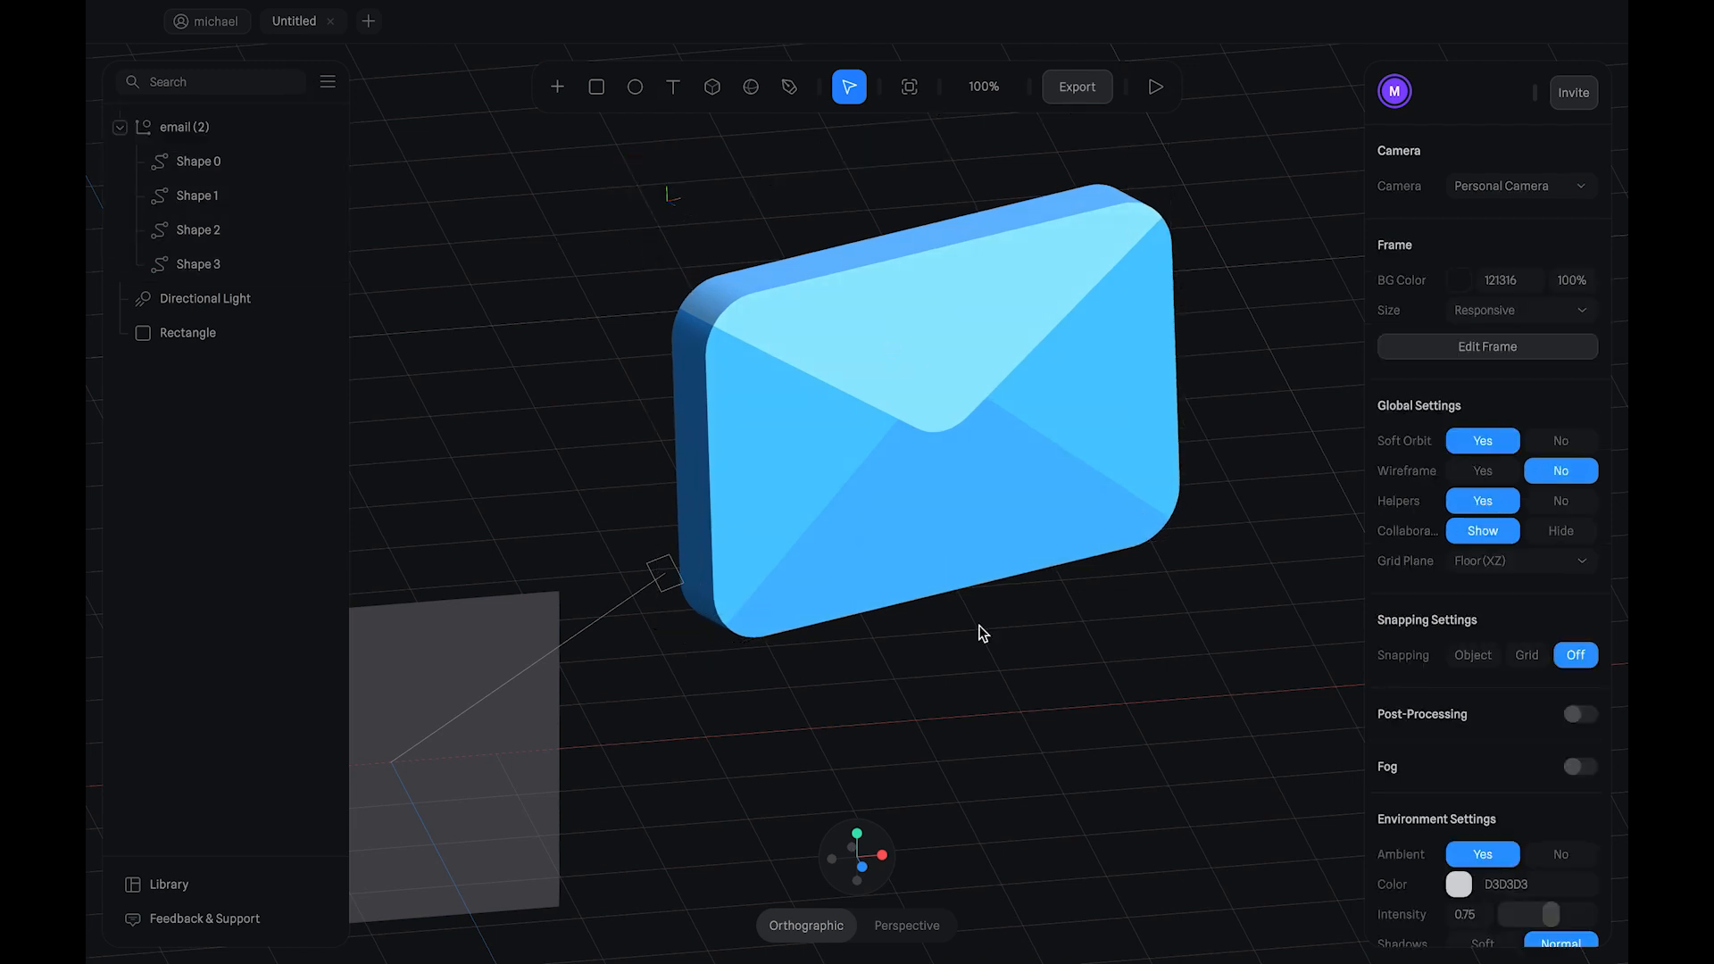
Step: Delete the default gray rectangle from the scene
scroll(1089, 618, "left", 5)
left_click(554, 549)
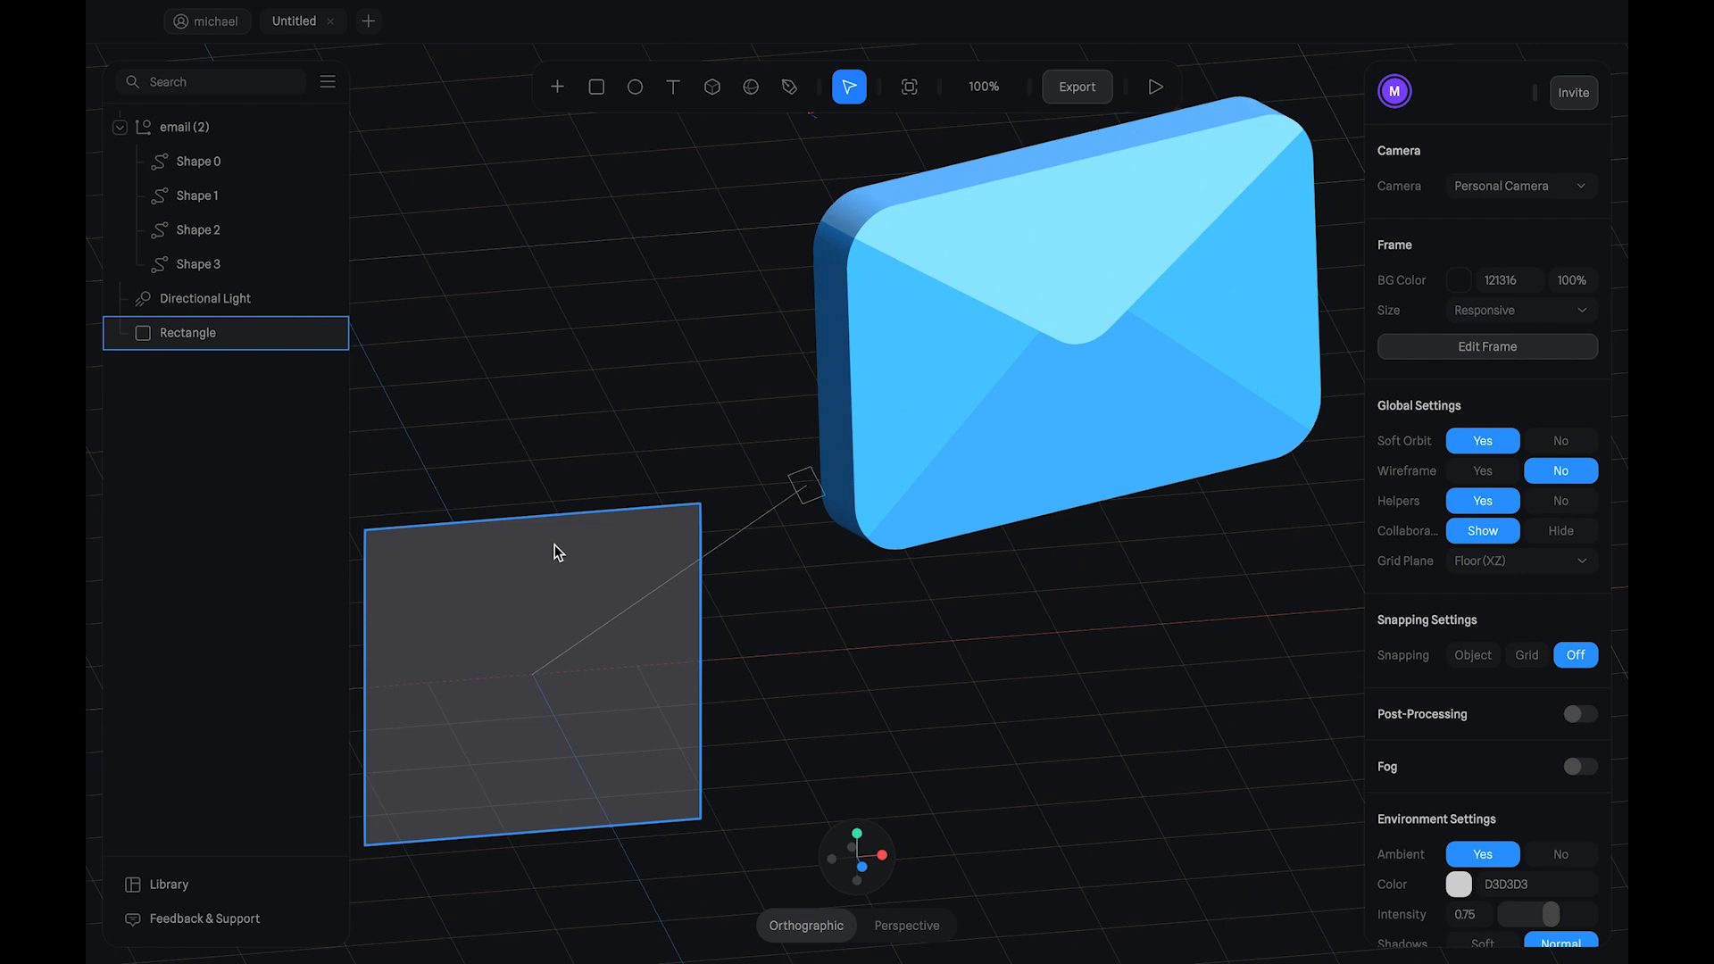
key("Delete")
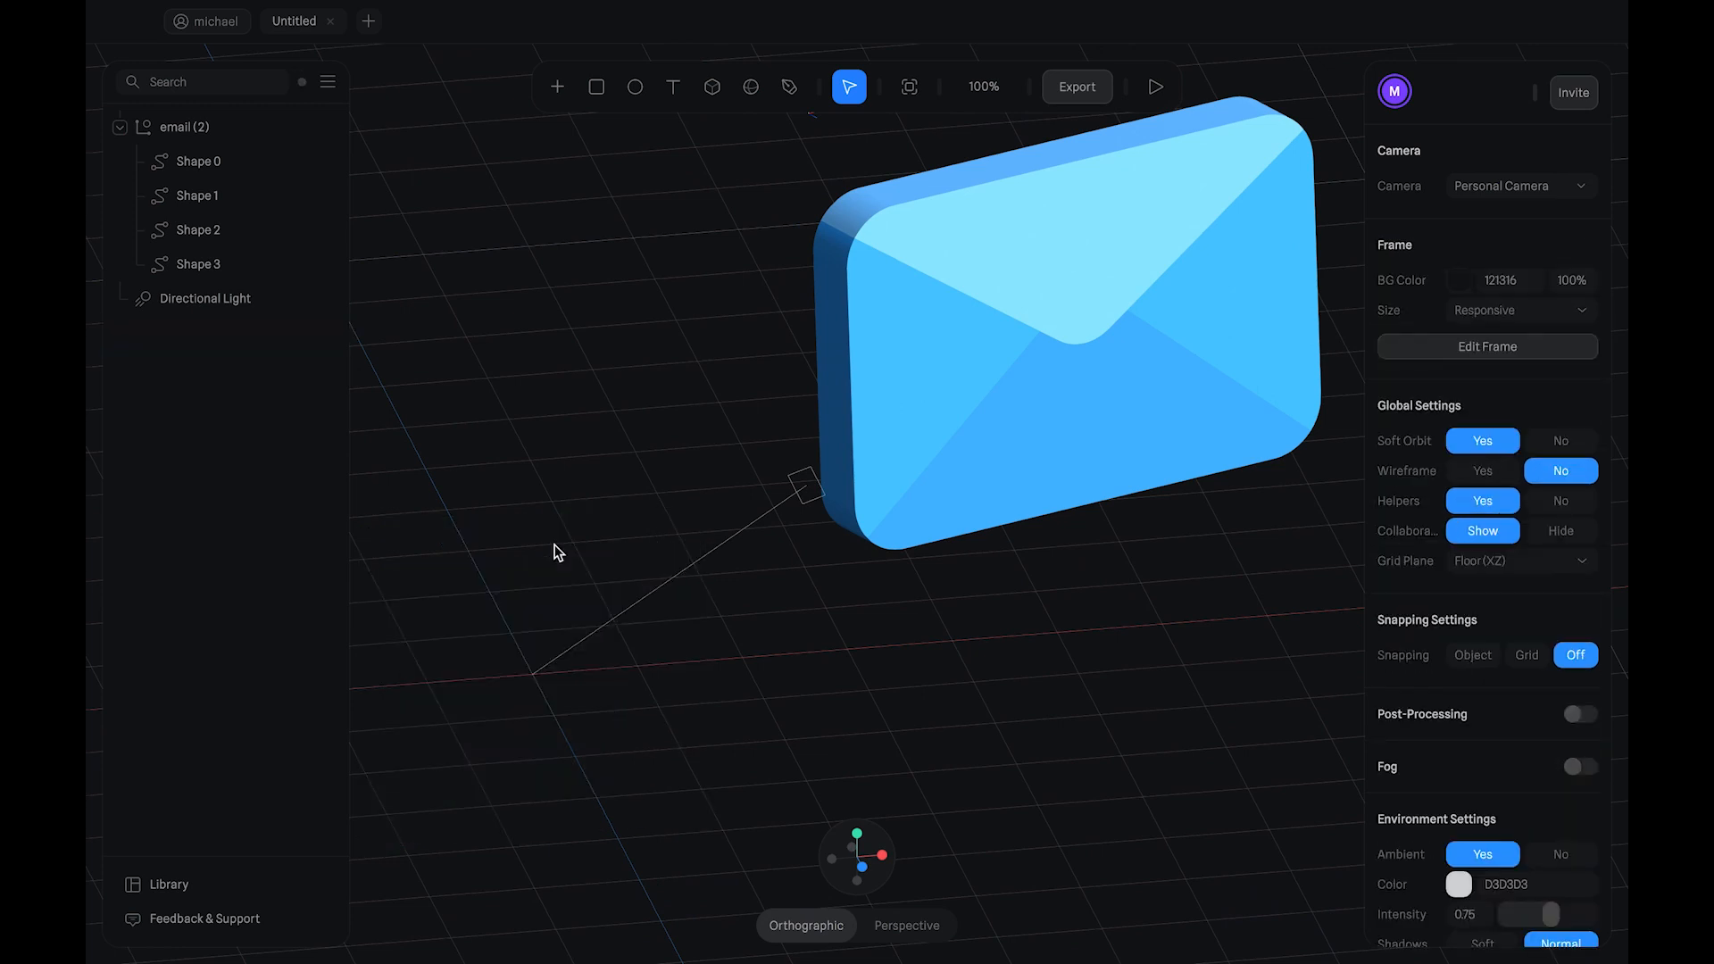
scroll(554, 550, "right", 3)
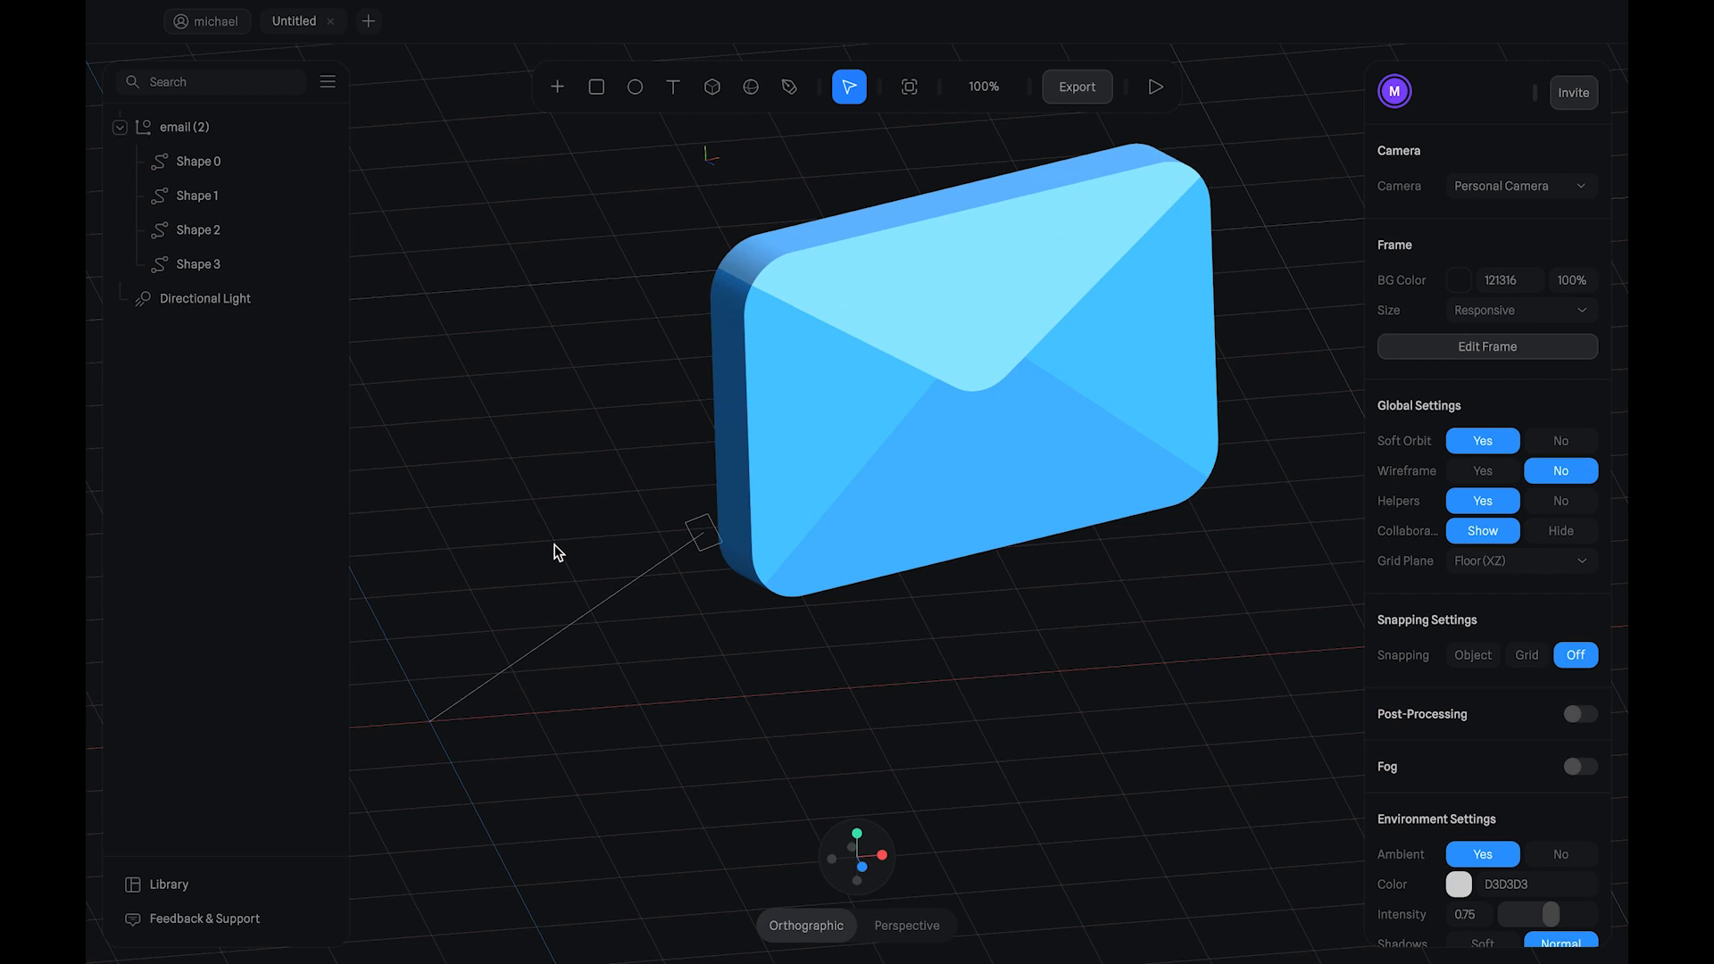
Step: Set up an image export of the scene in PNG format with ratio 2 and the background color hidden
left_click(1078, 89)
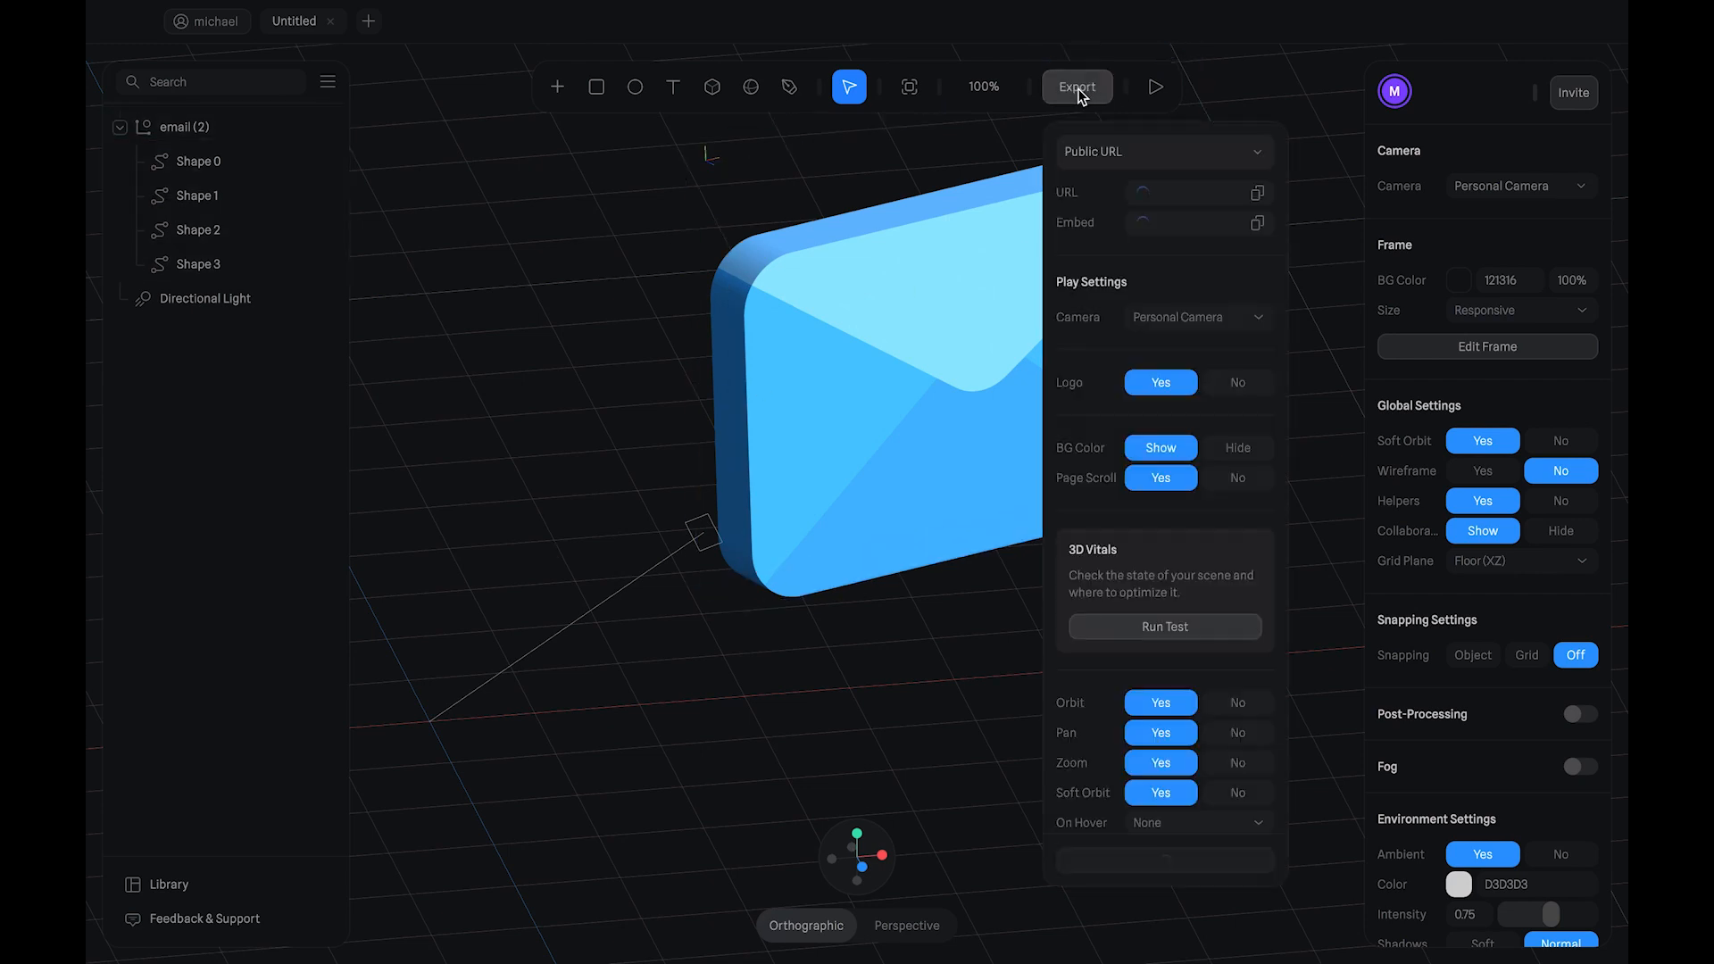
left_click(1152, 151)
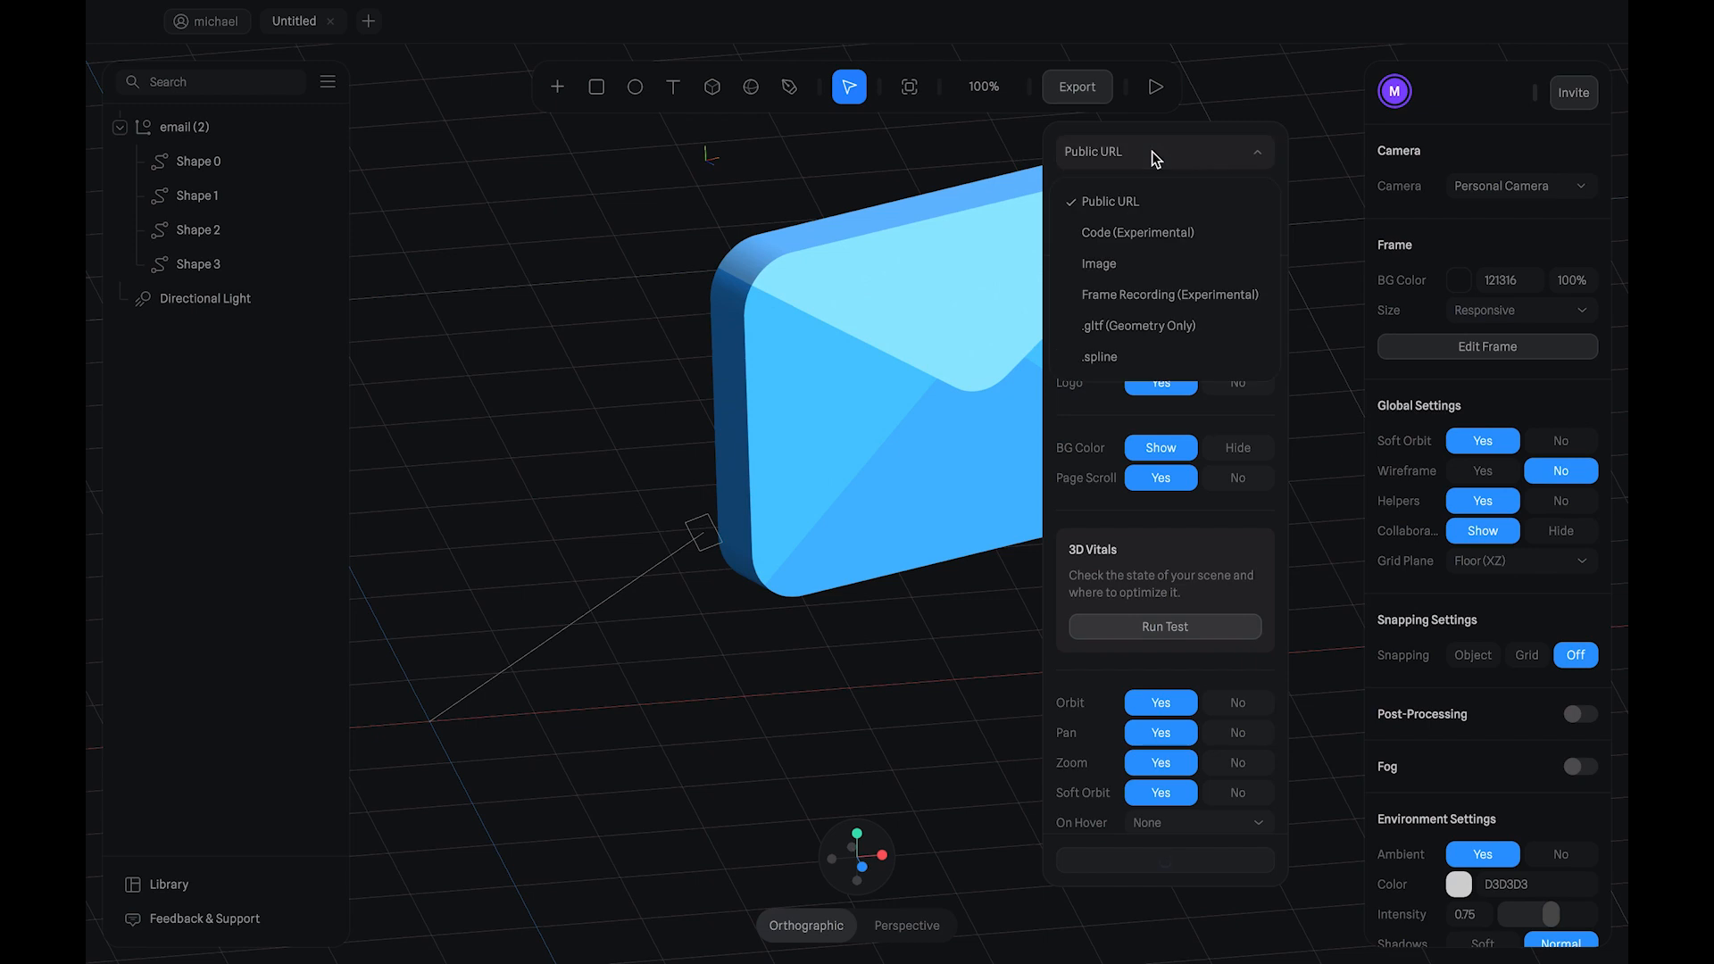
left_click(1107, 267)
left_click(1138, 225)
type("2")
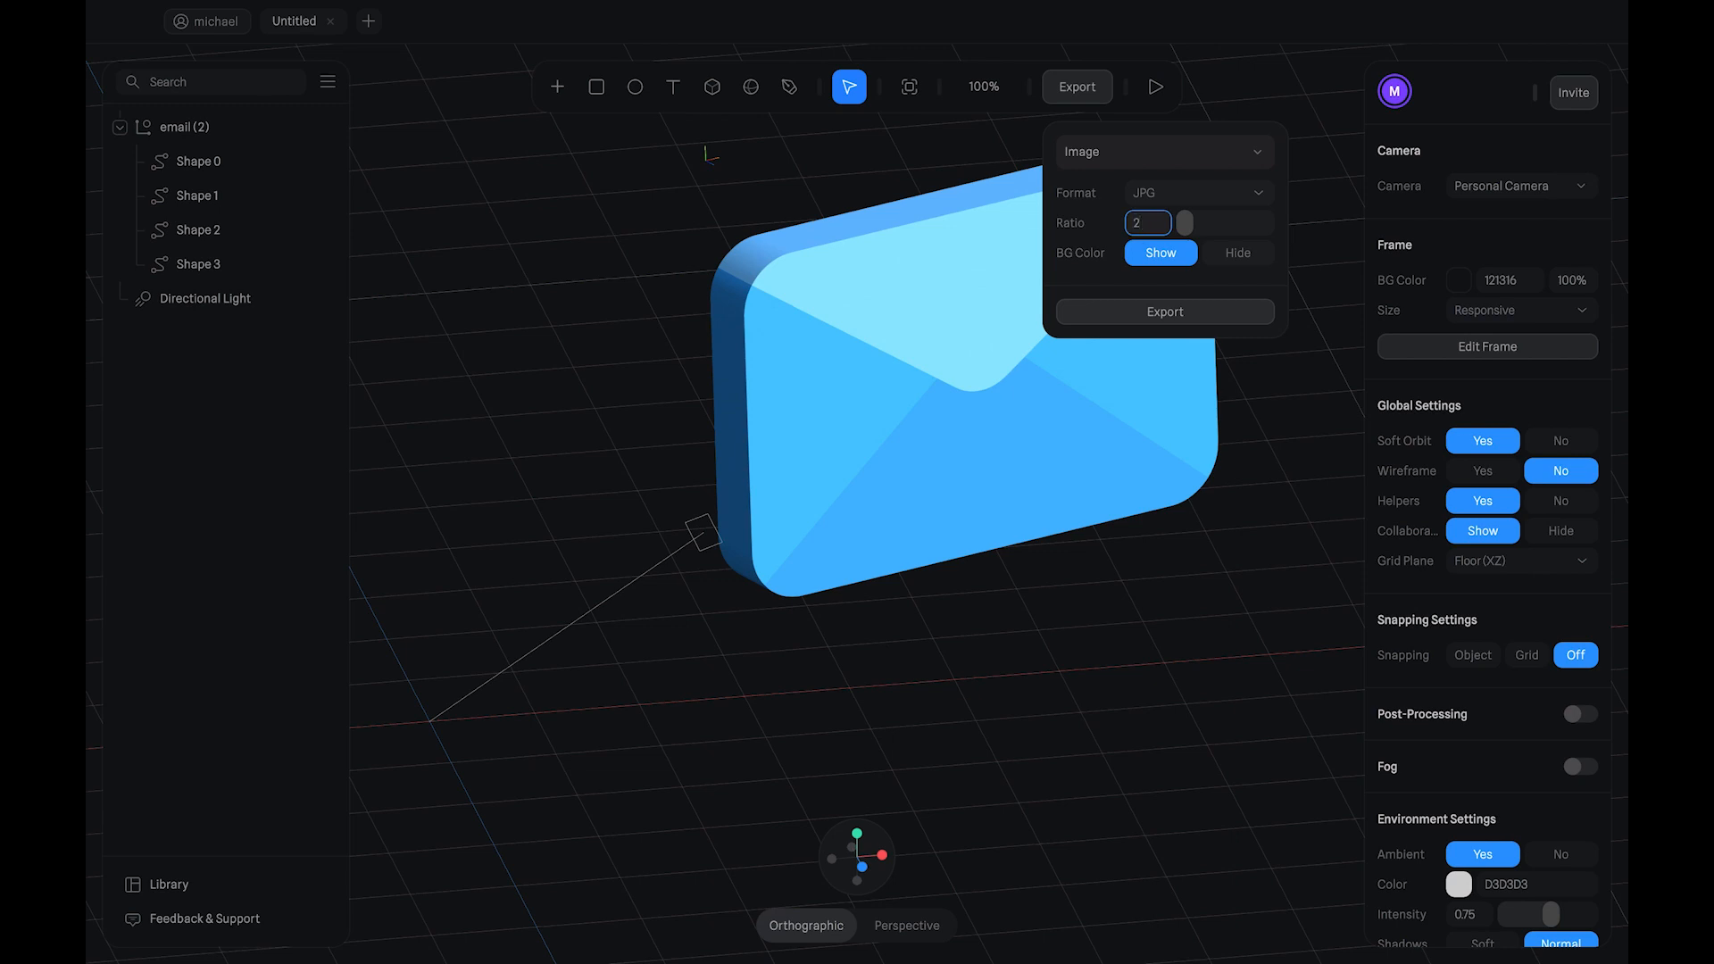
left_click(1200, 190)
left_click(1196, 212)
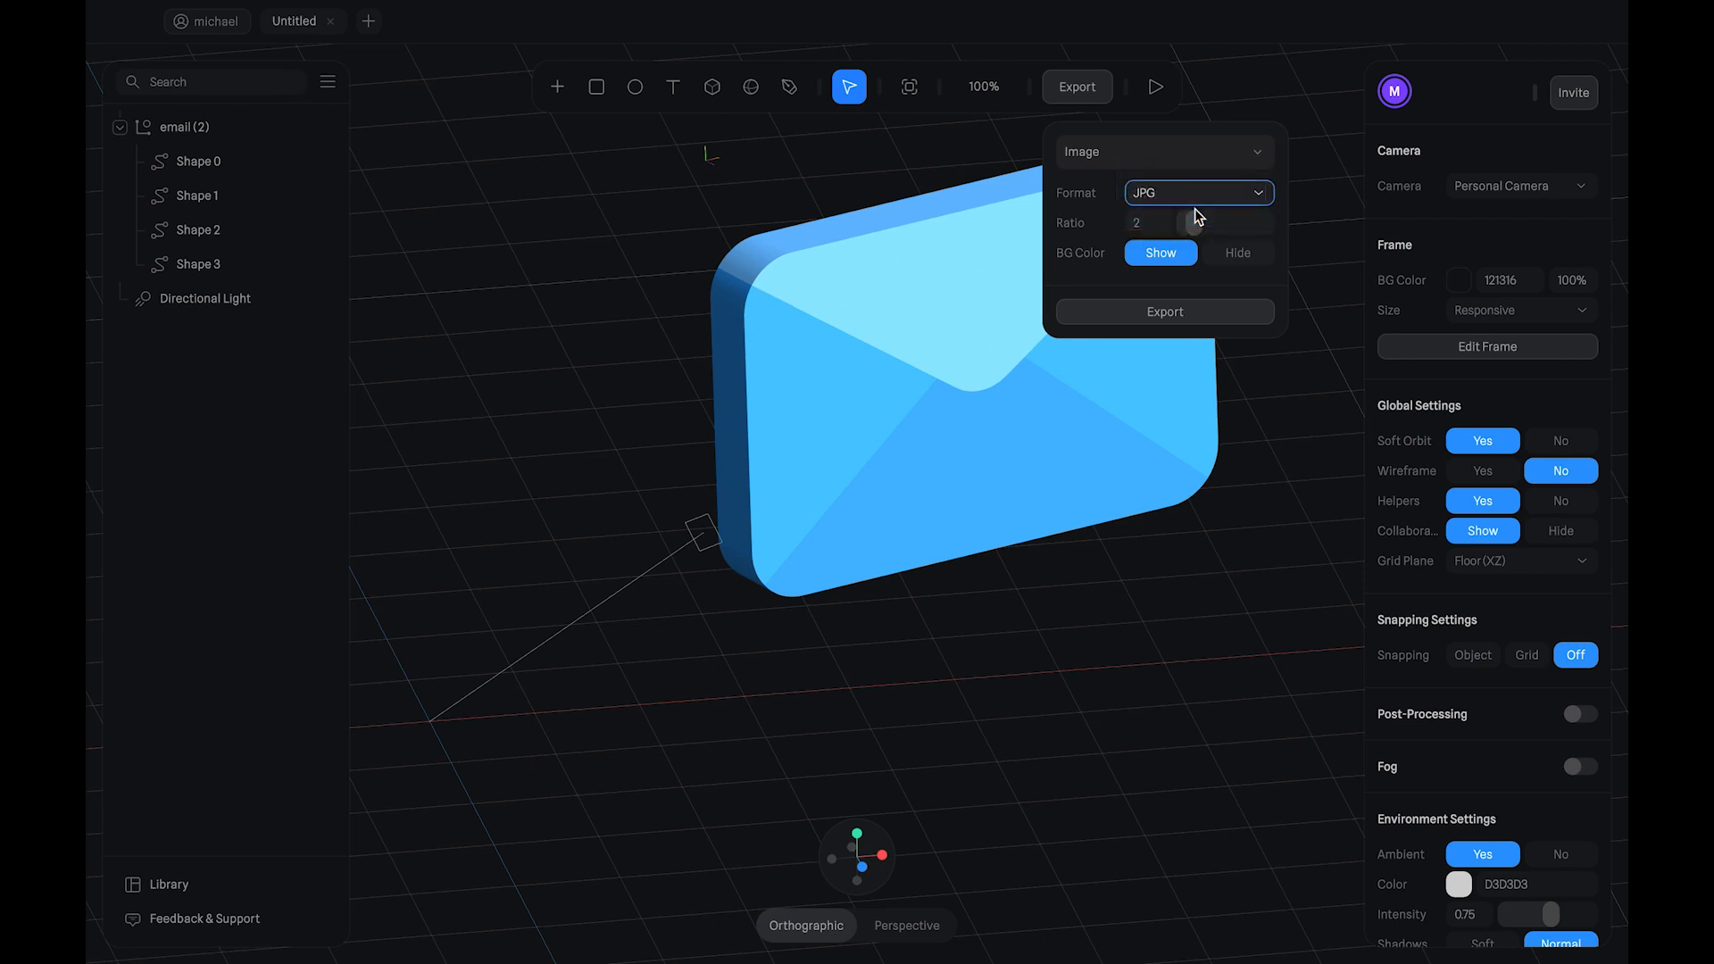
left_click(1237, 254)
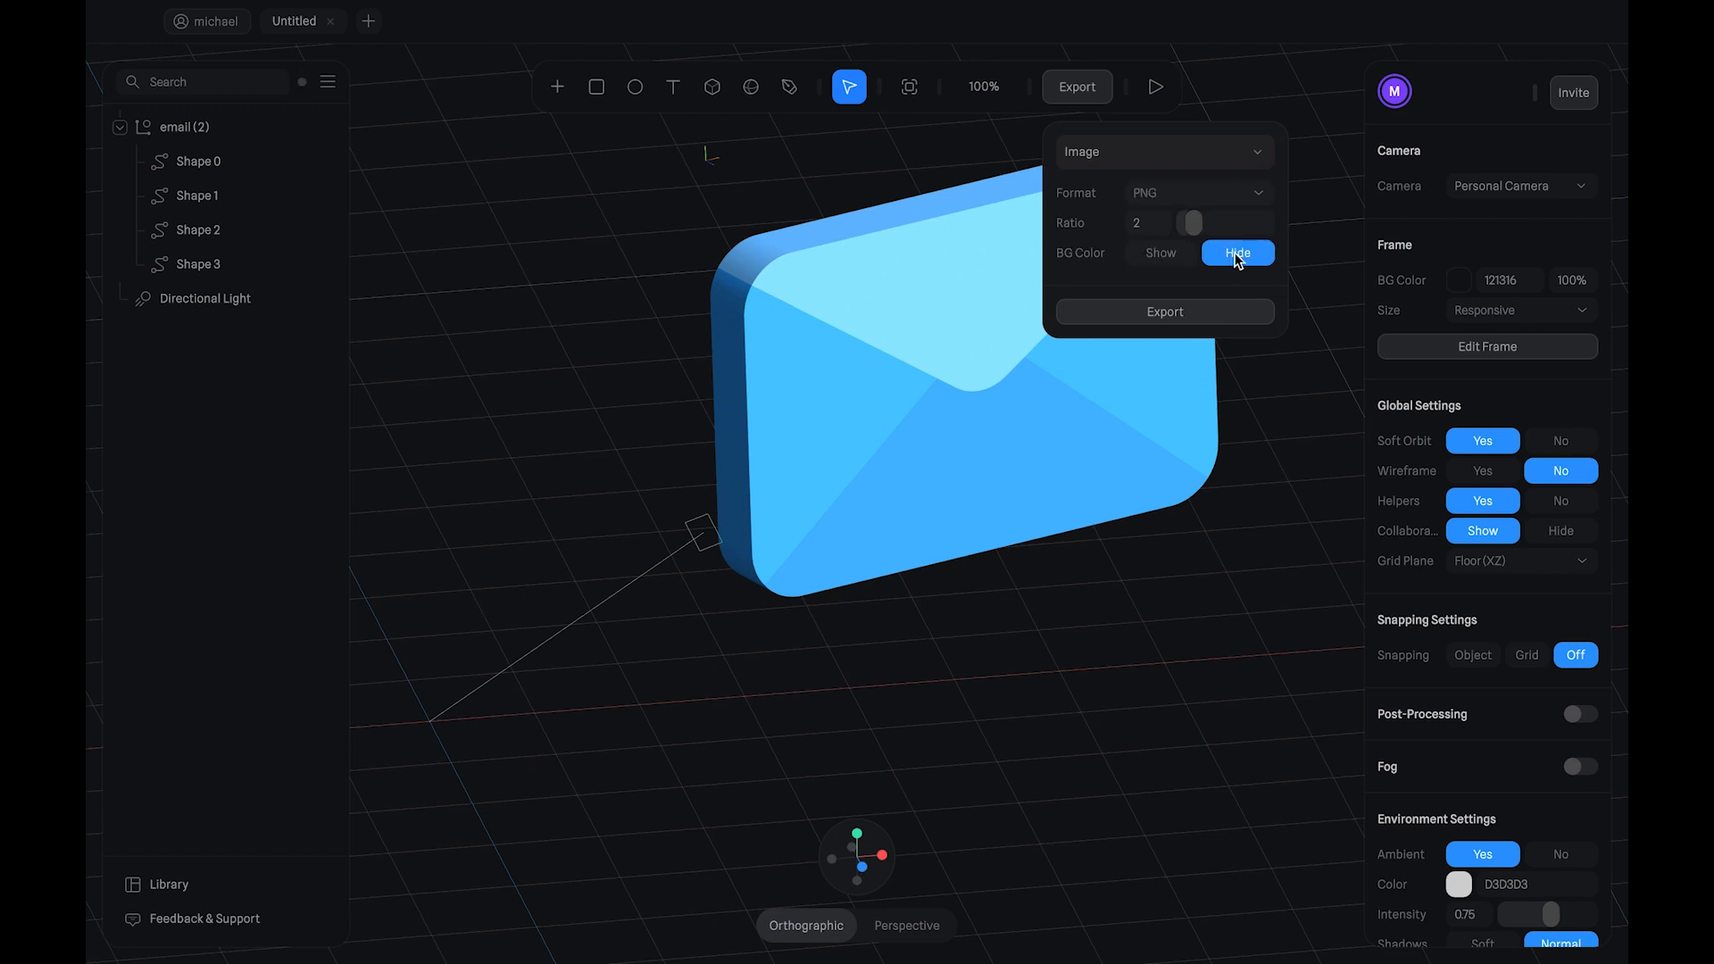
Step: Export the image and save it in the Downloads folder as 3d asset.png
left_click(1190, 311)
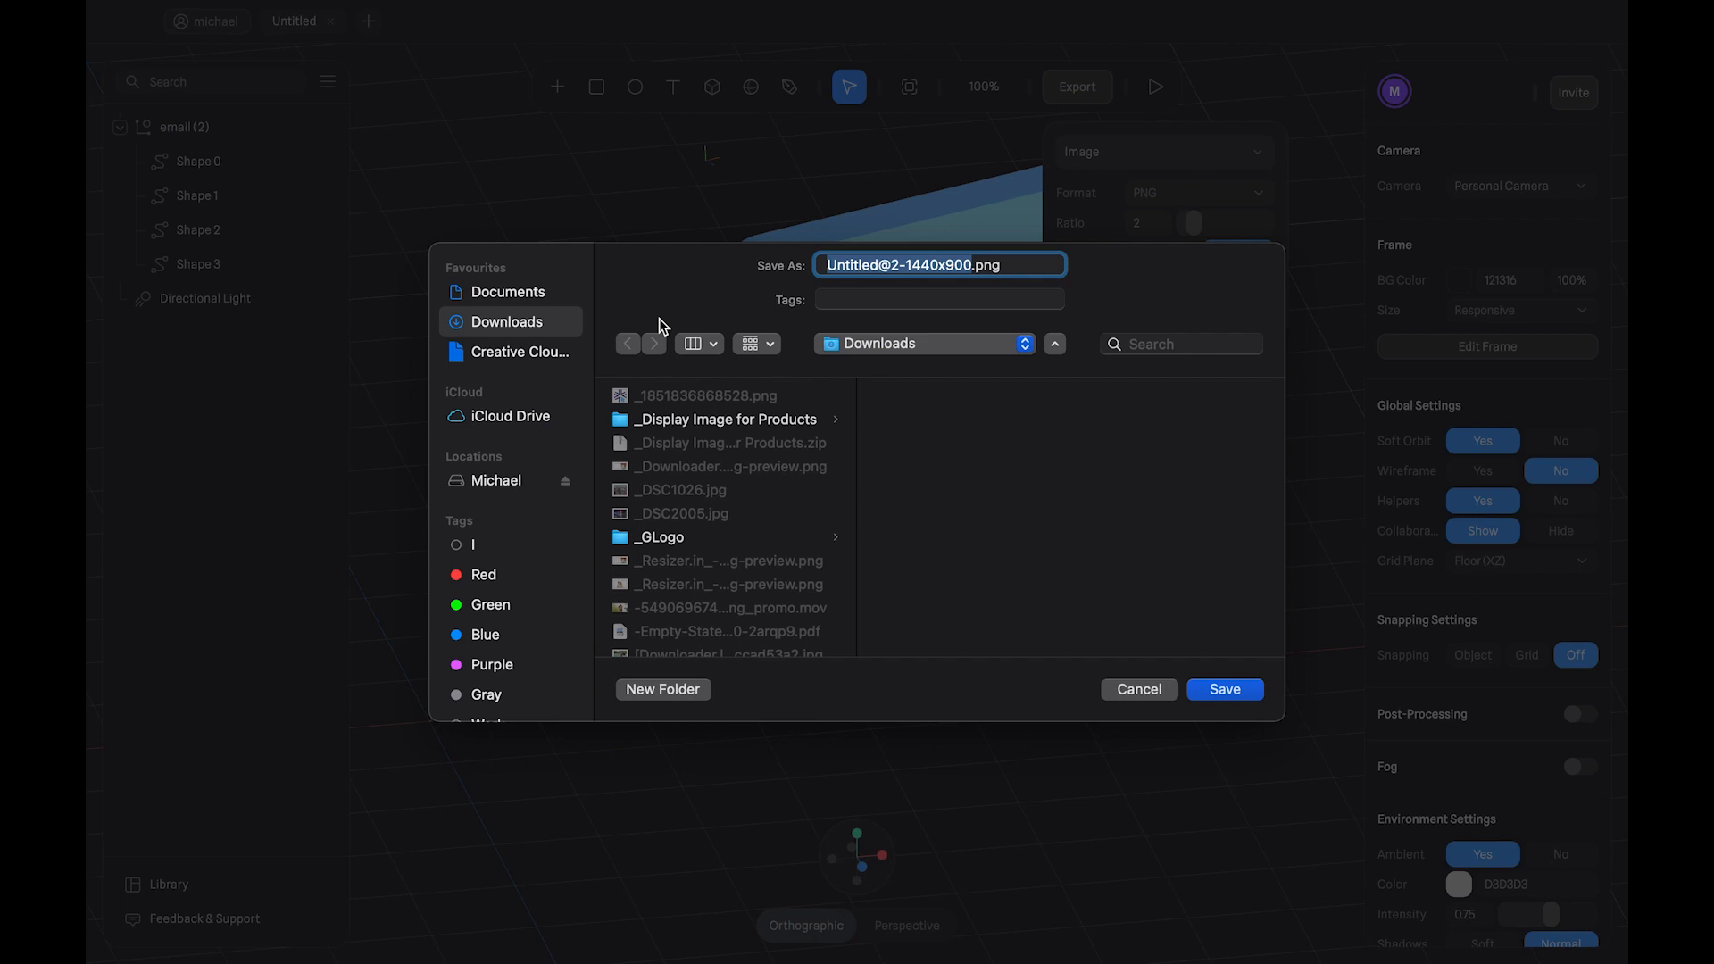
type("3d asset")
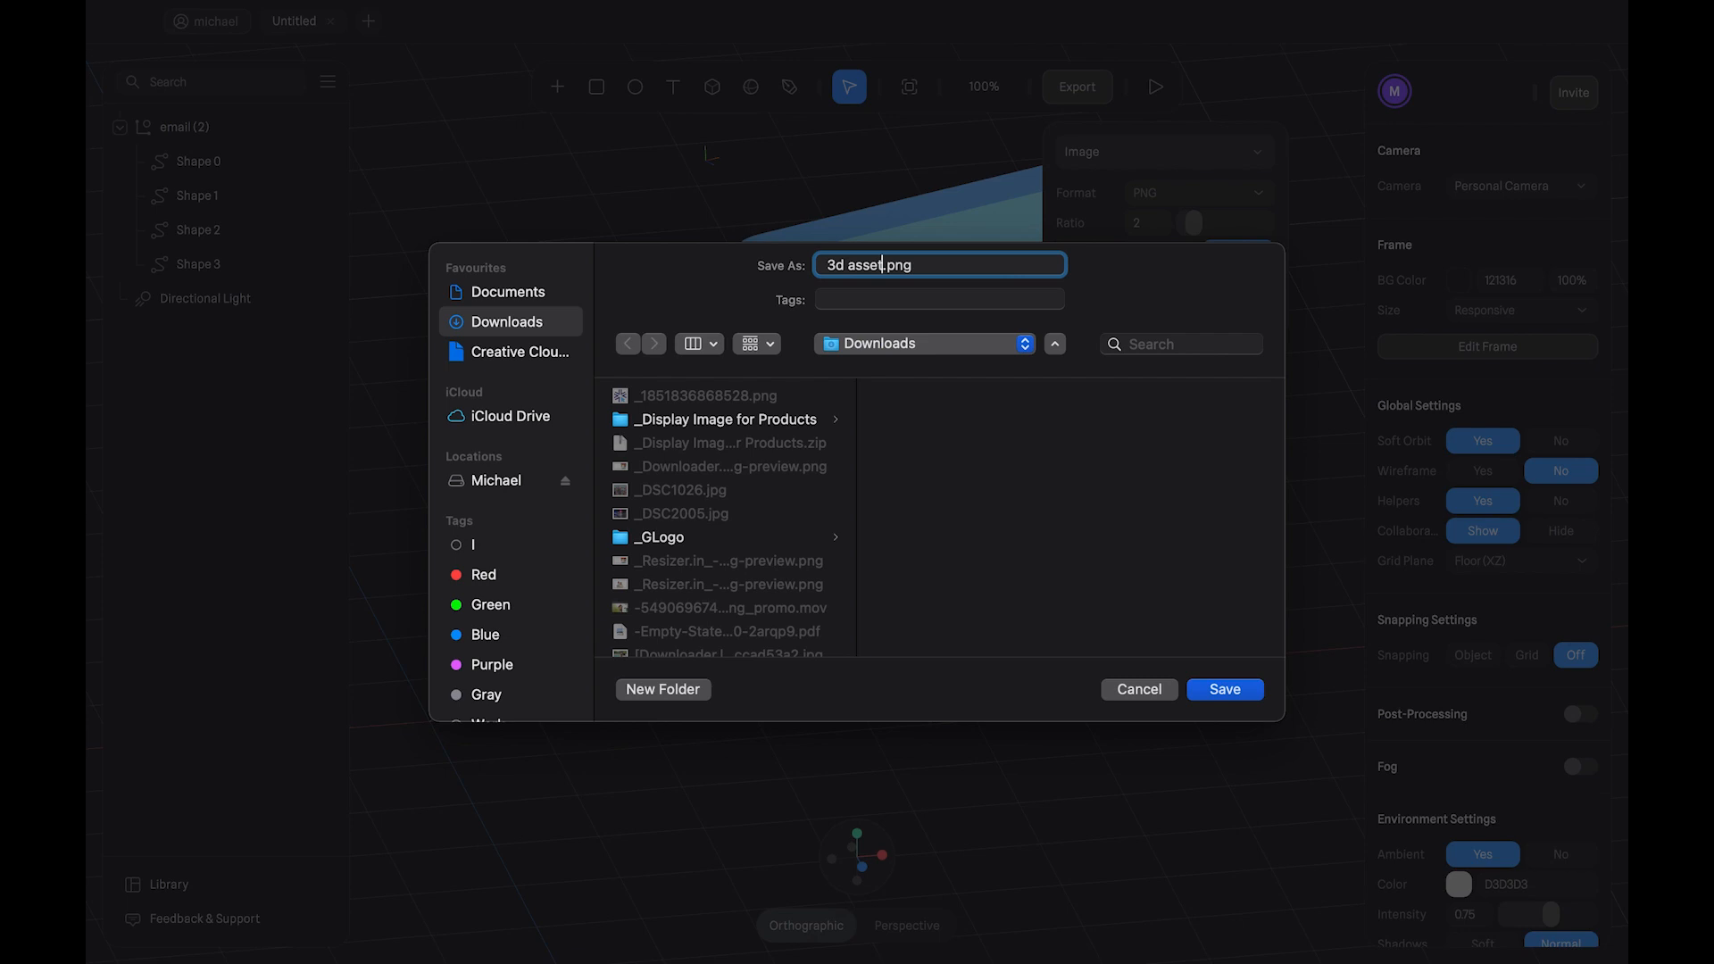
key("Return")
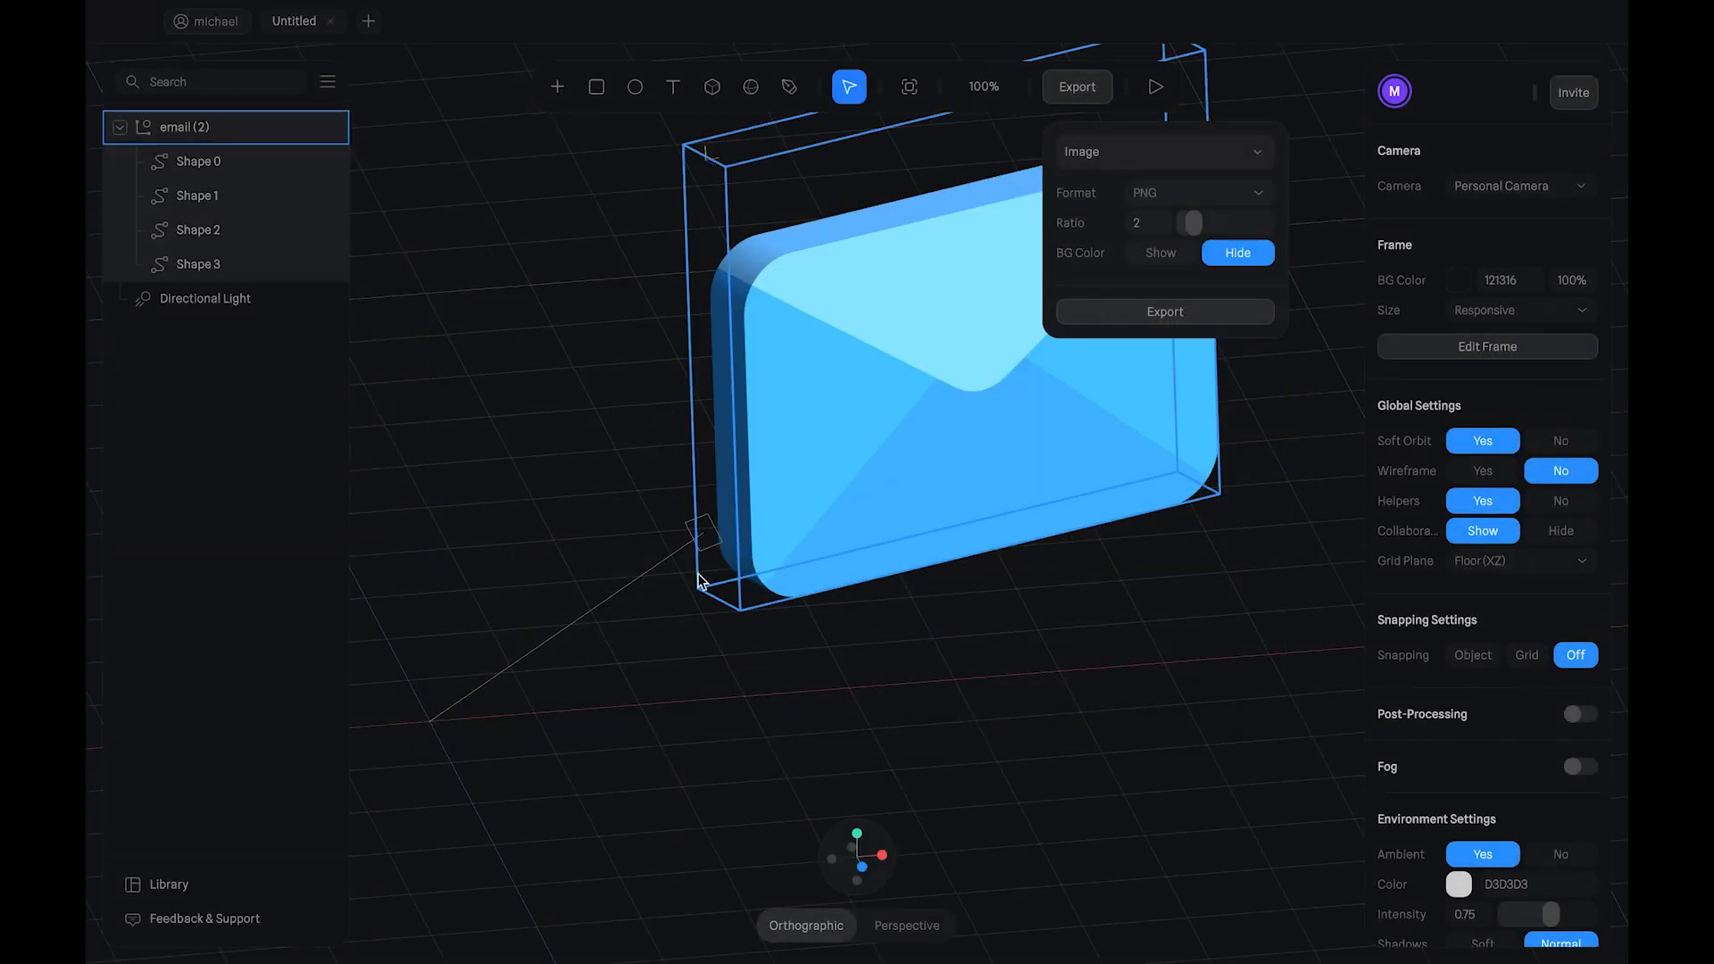
Step: Switch to Figma, wrap the 3d asset 1 image in a frame and turn on content clipping
mouse_move(577, 962)
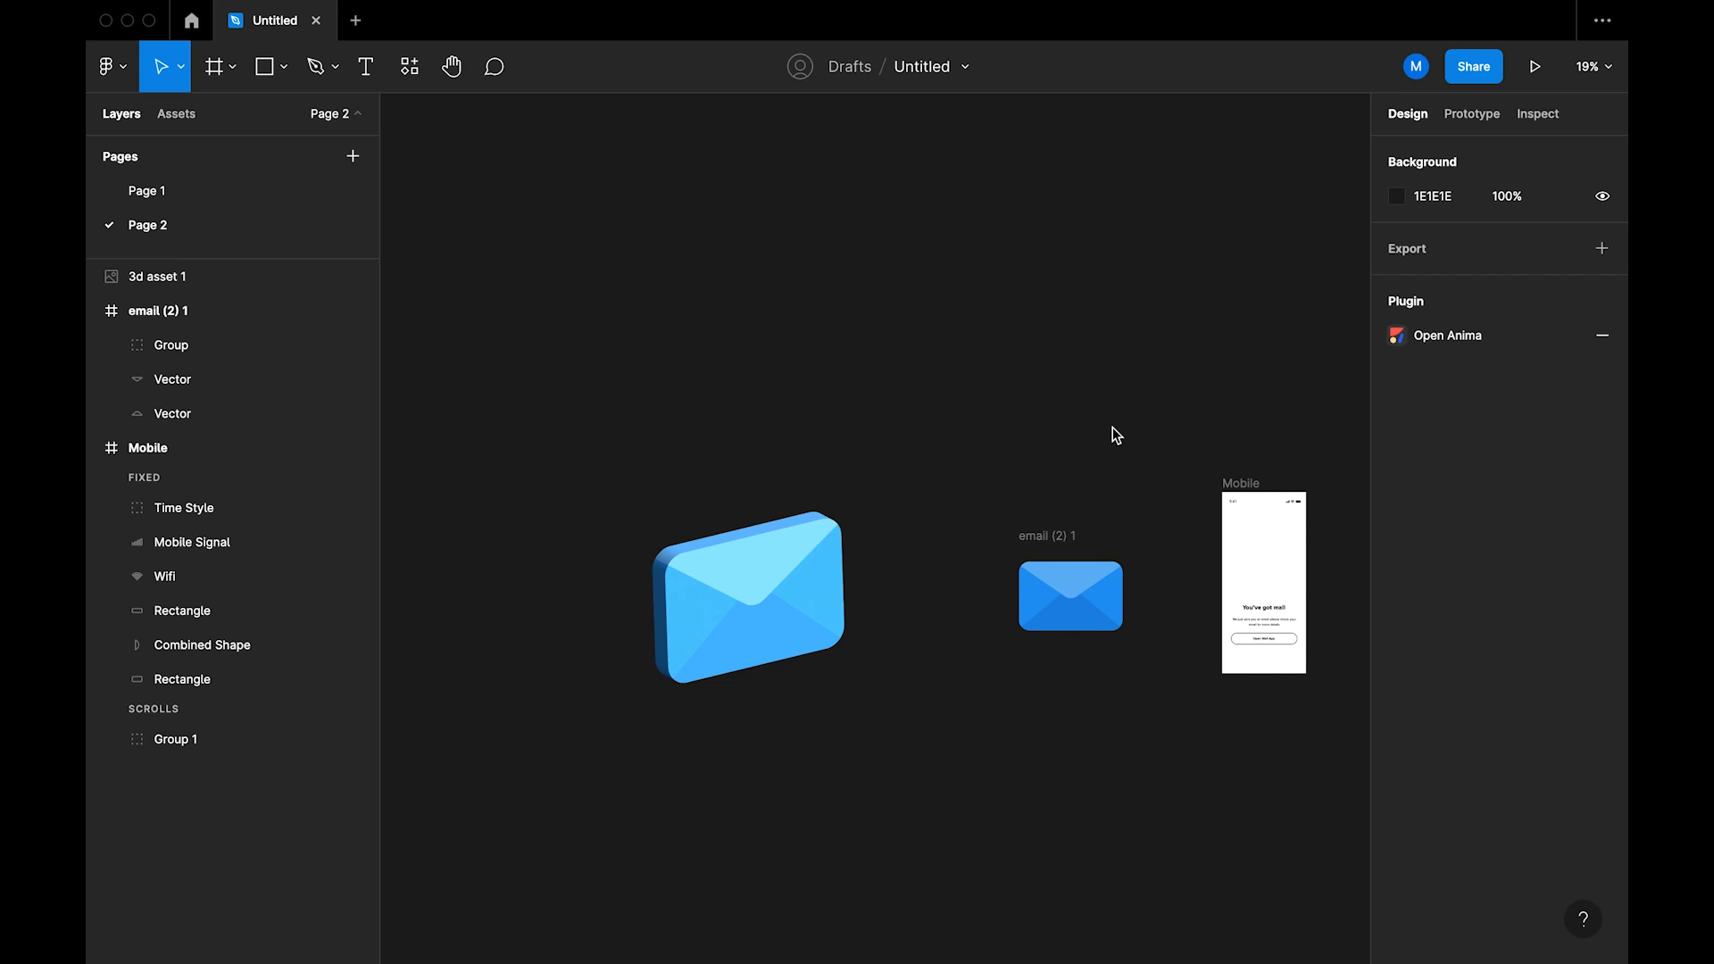
scroll(1074, 429, "up", 5, "ctrl")
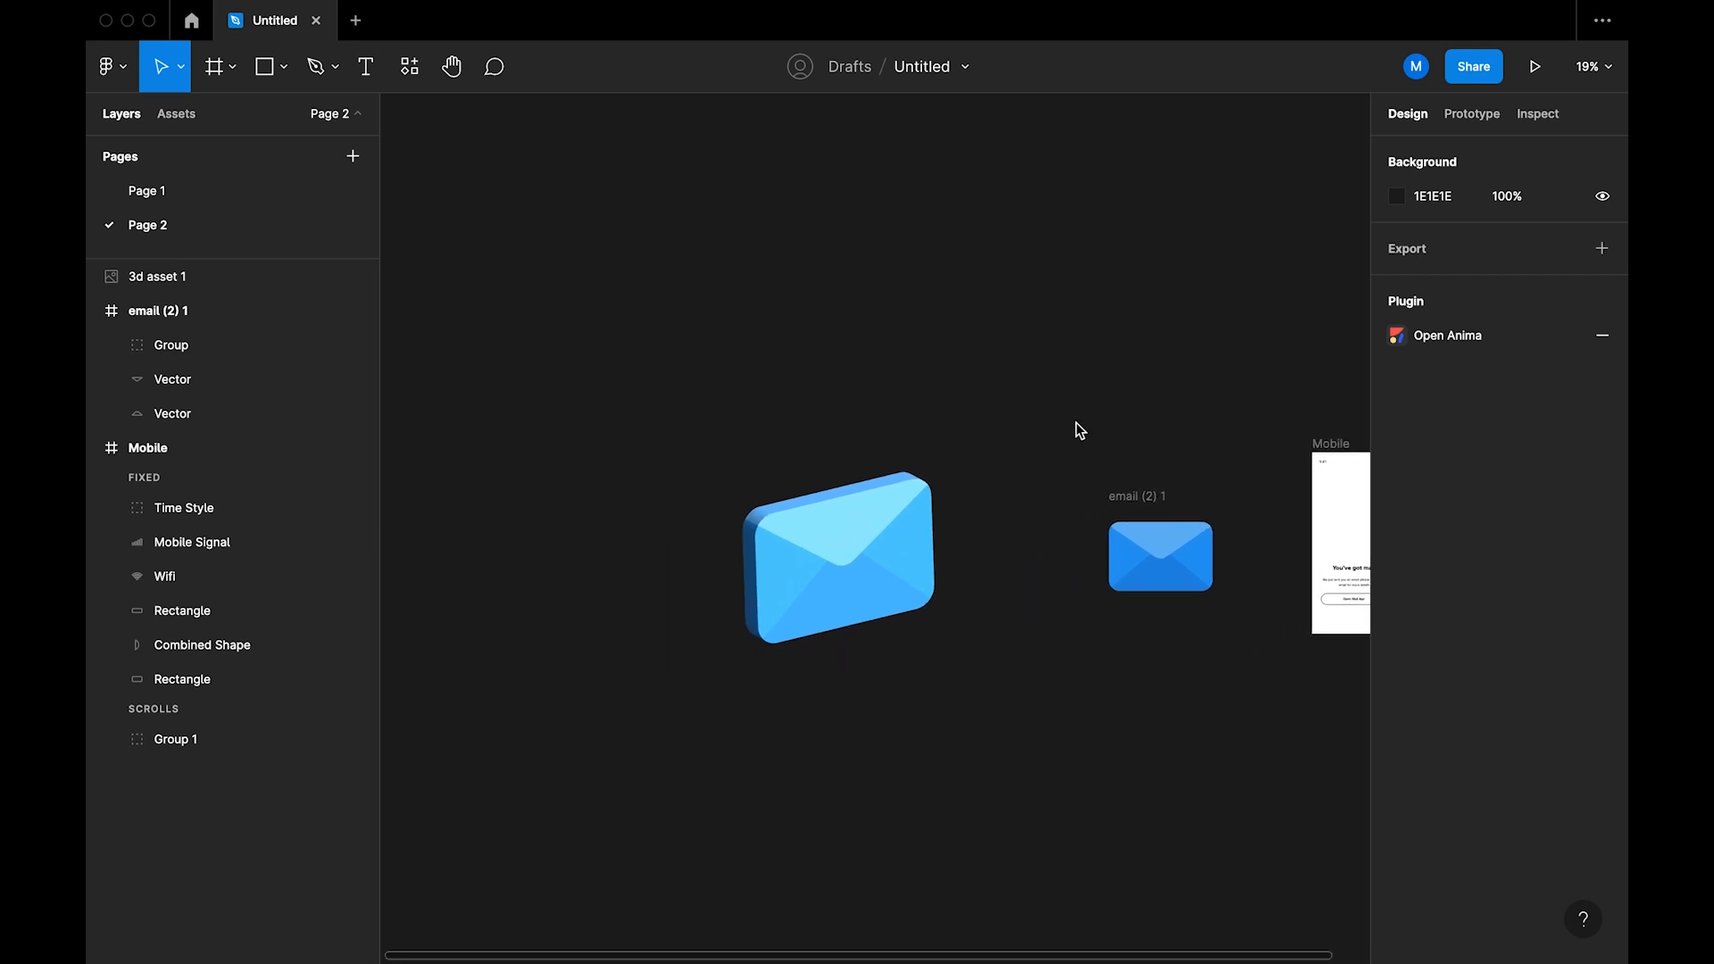
scroll(891, 490, "up", 3, "ctrl")
scroll(860, 470, "up", 3, "ctrl")
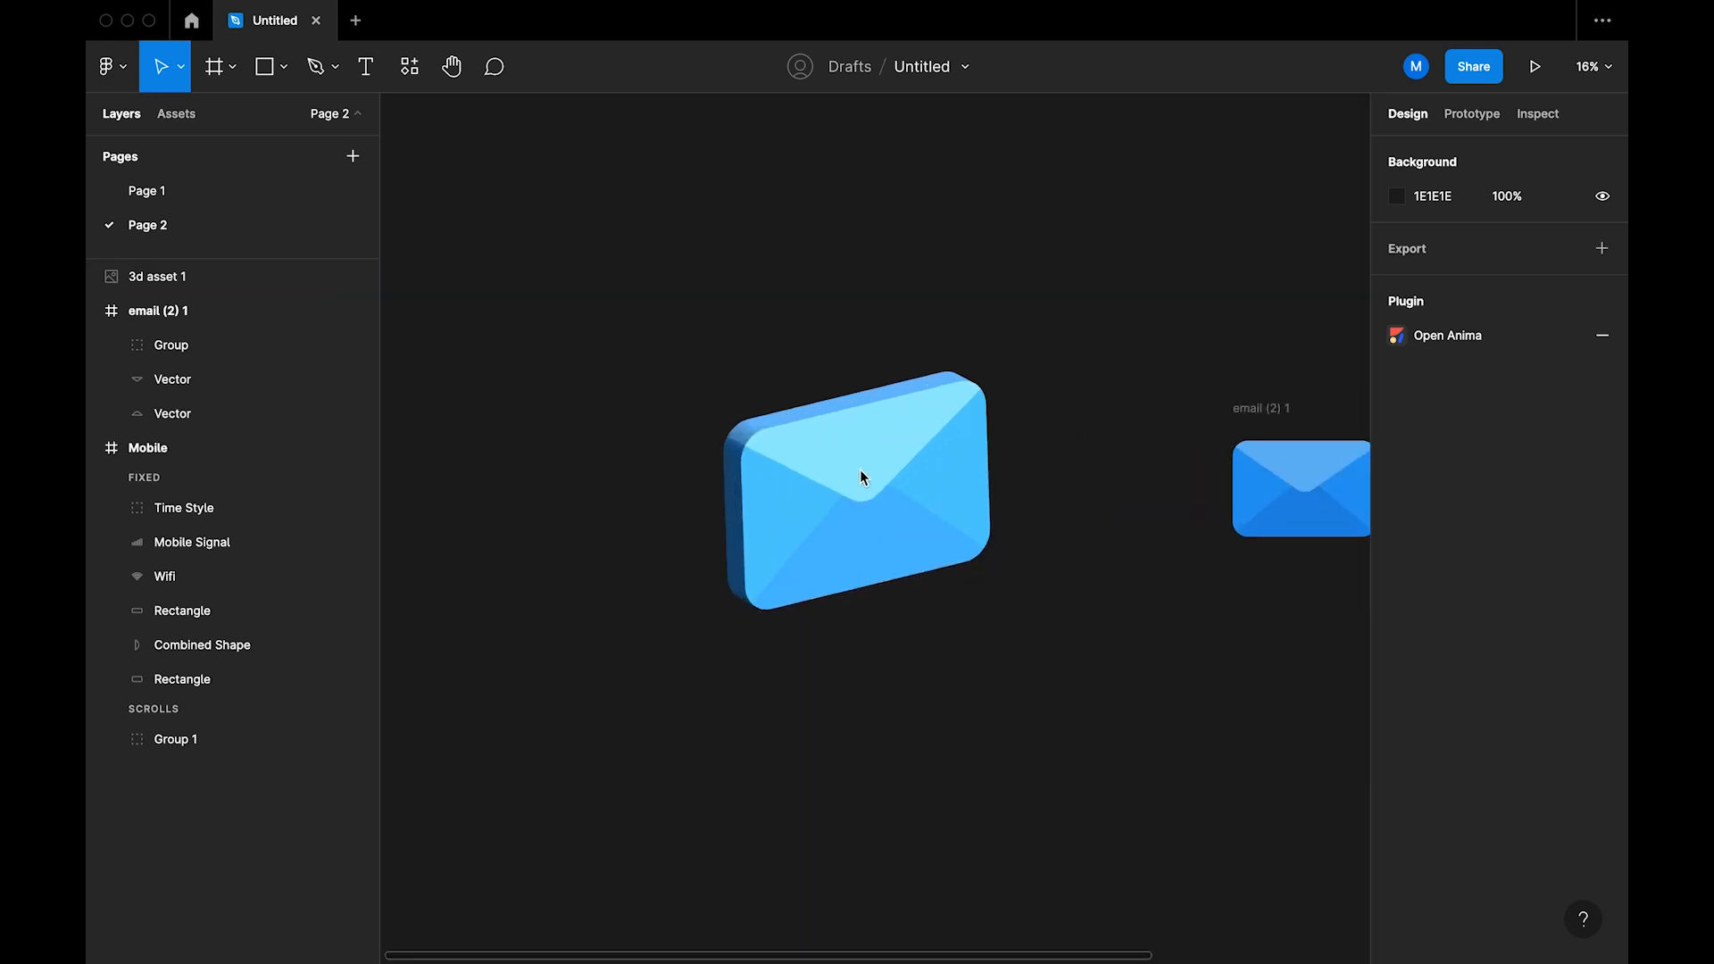
left_click(918, 442)
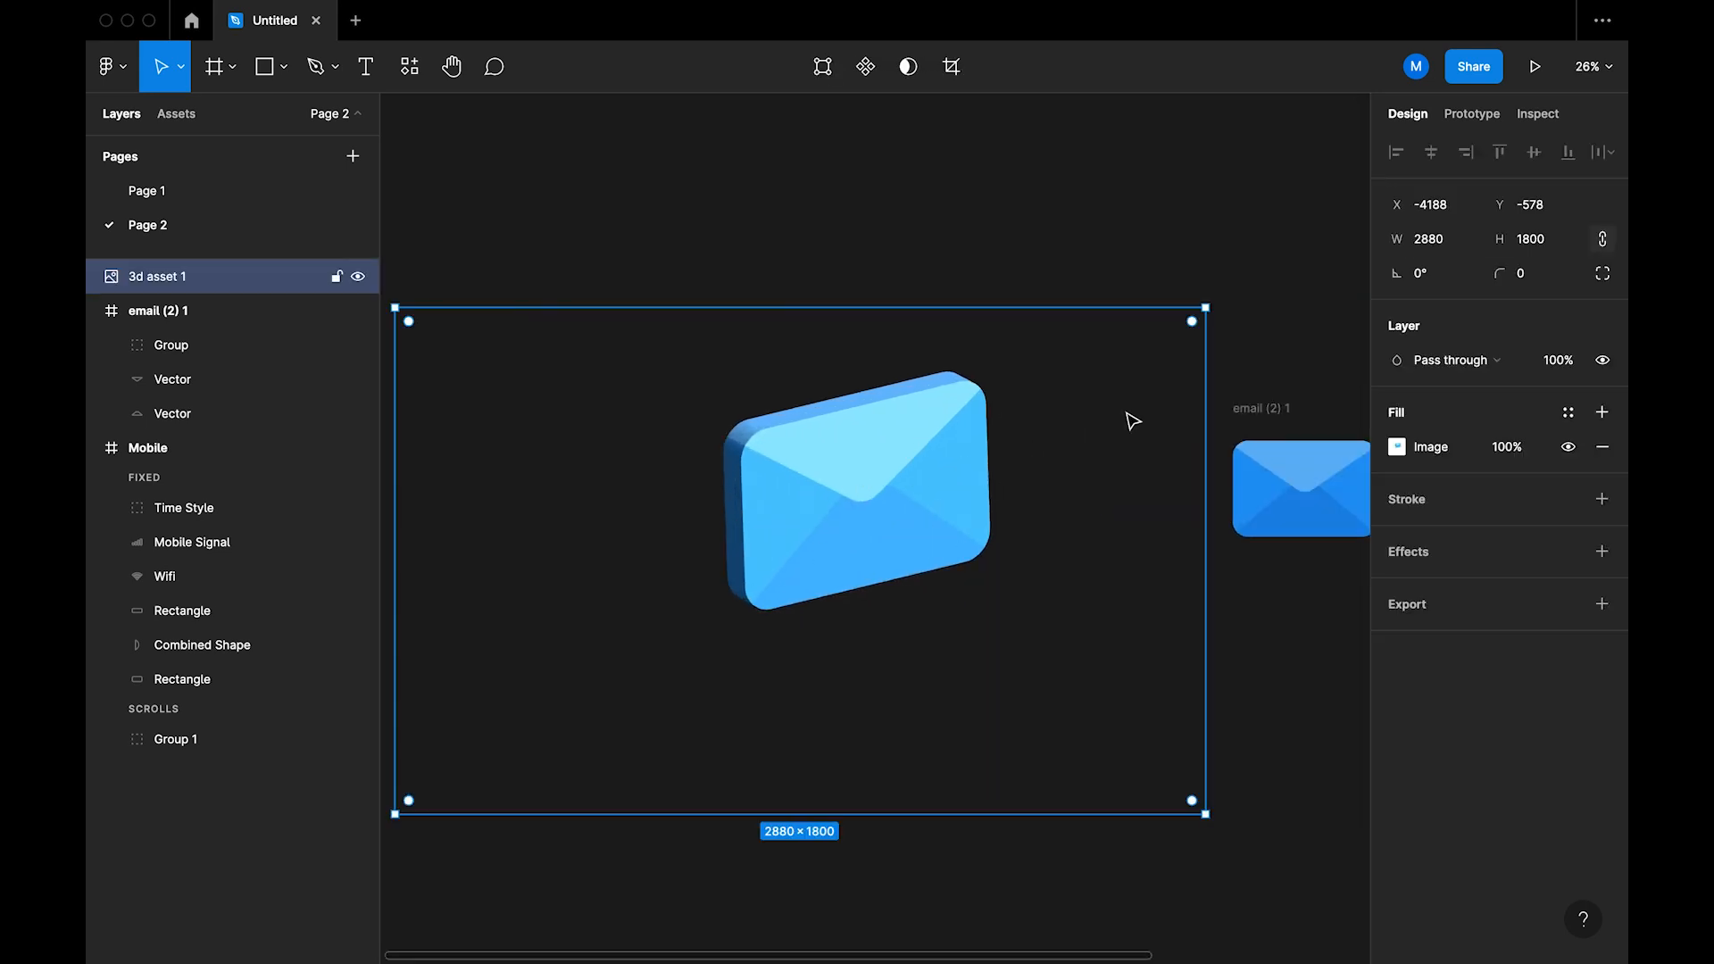
right_click(839, 495)
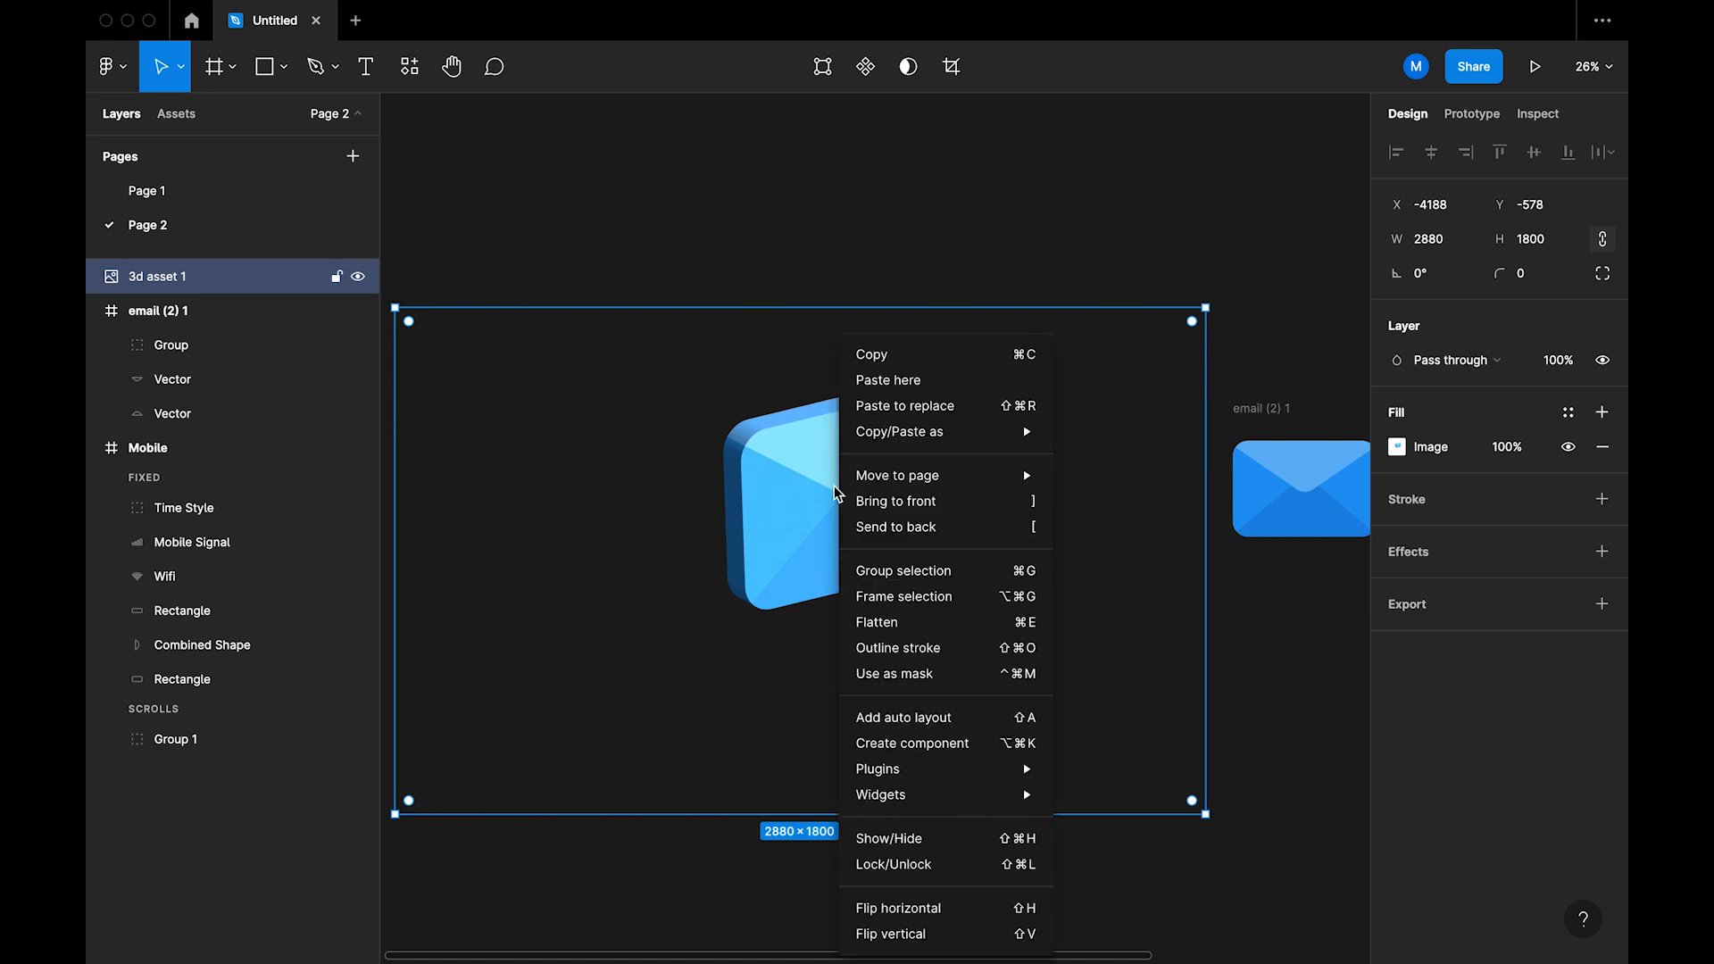
left_click(947, 596)
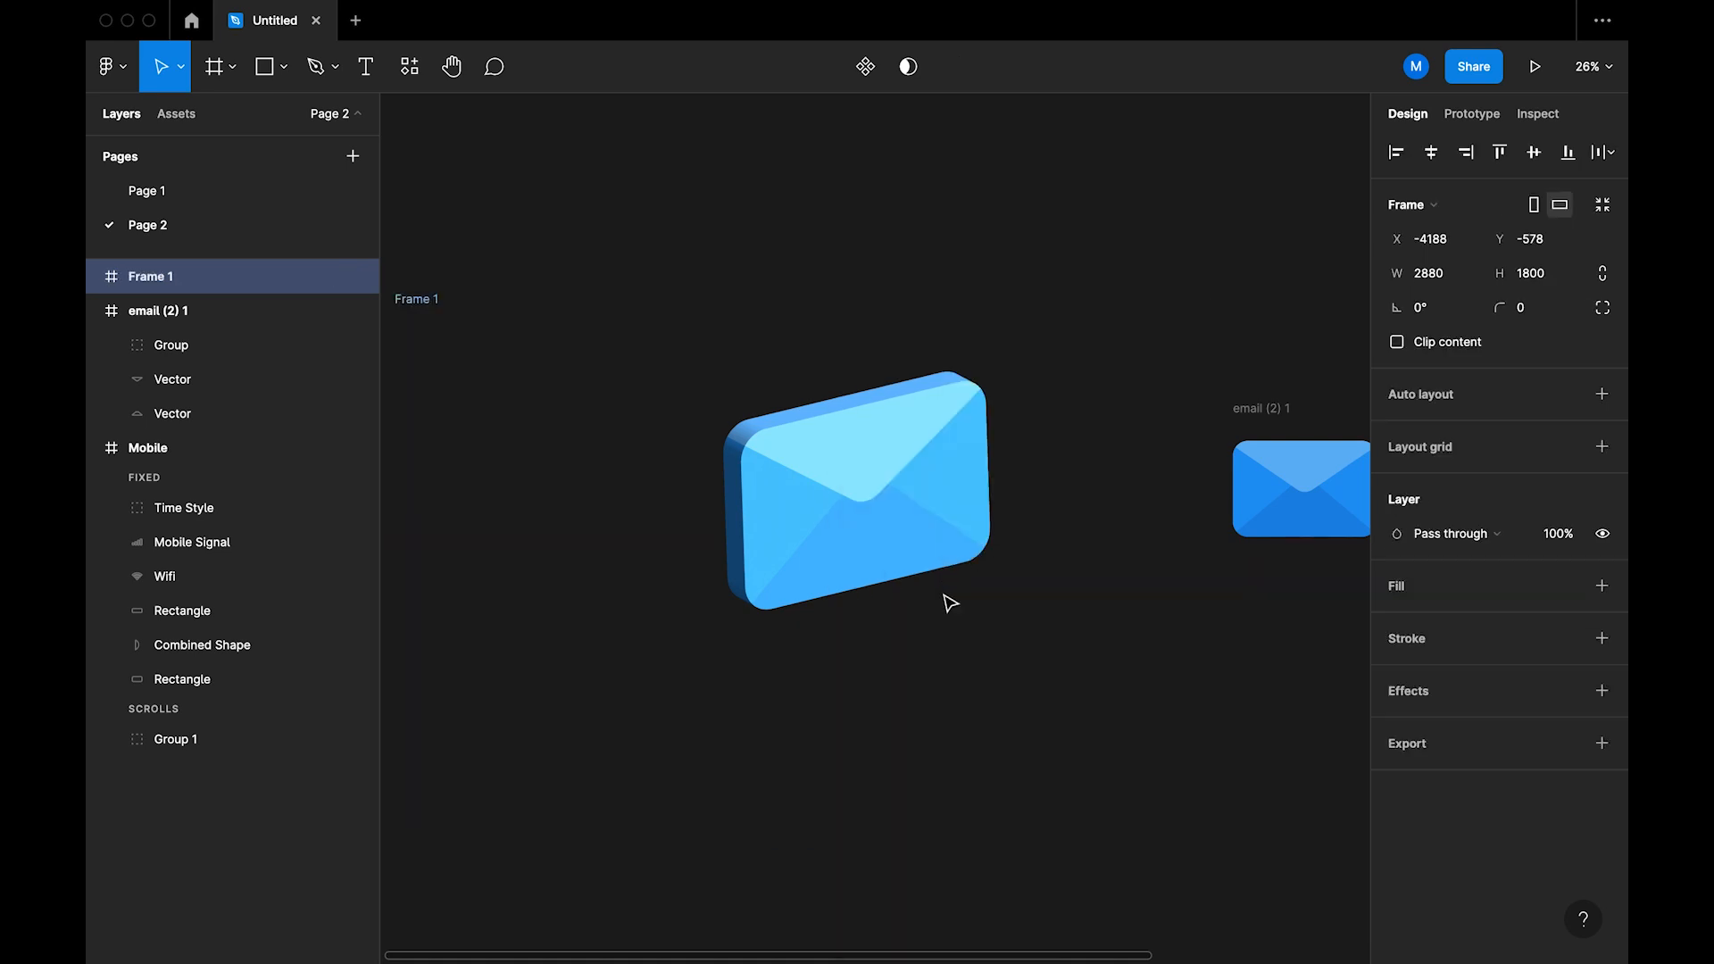
left_click(1396, 343)
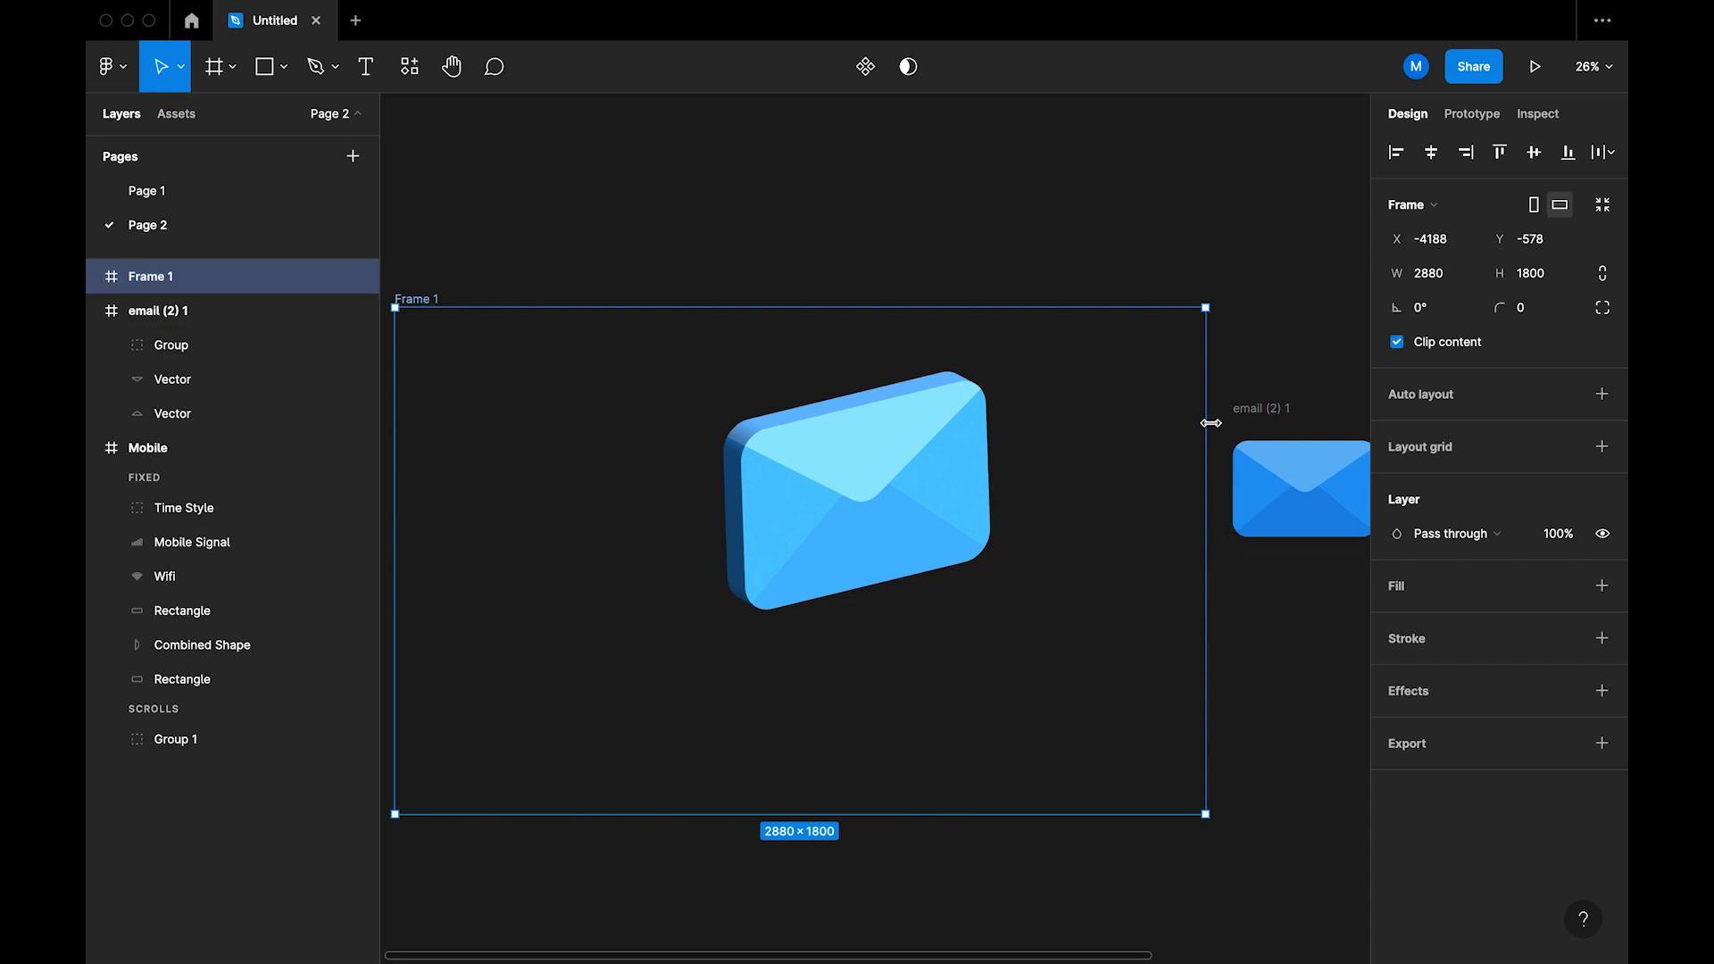
Step: Crop the new frame closely around the 3D envelope, to about 1043 × 875
left_click_drag(1211, 422, 1000, 418)
scroll(563, 464, "left", 3)
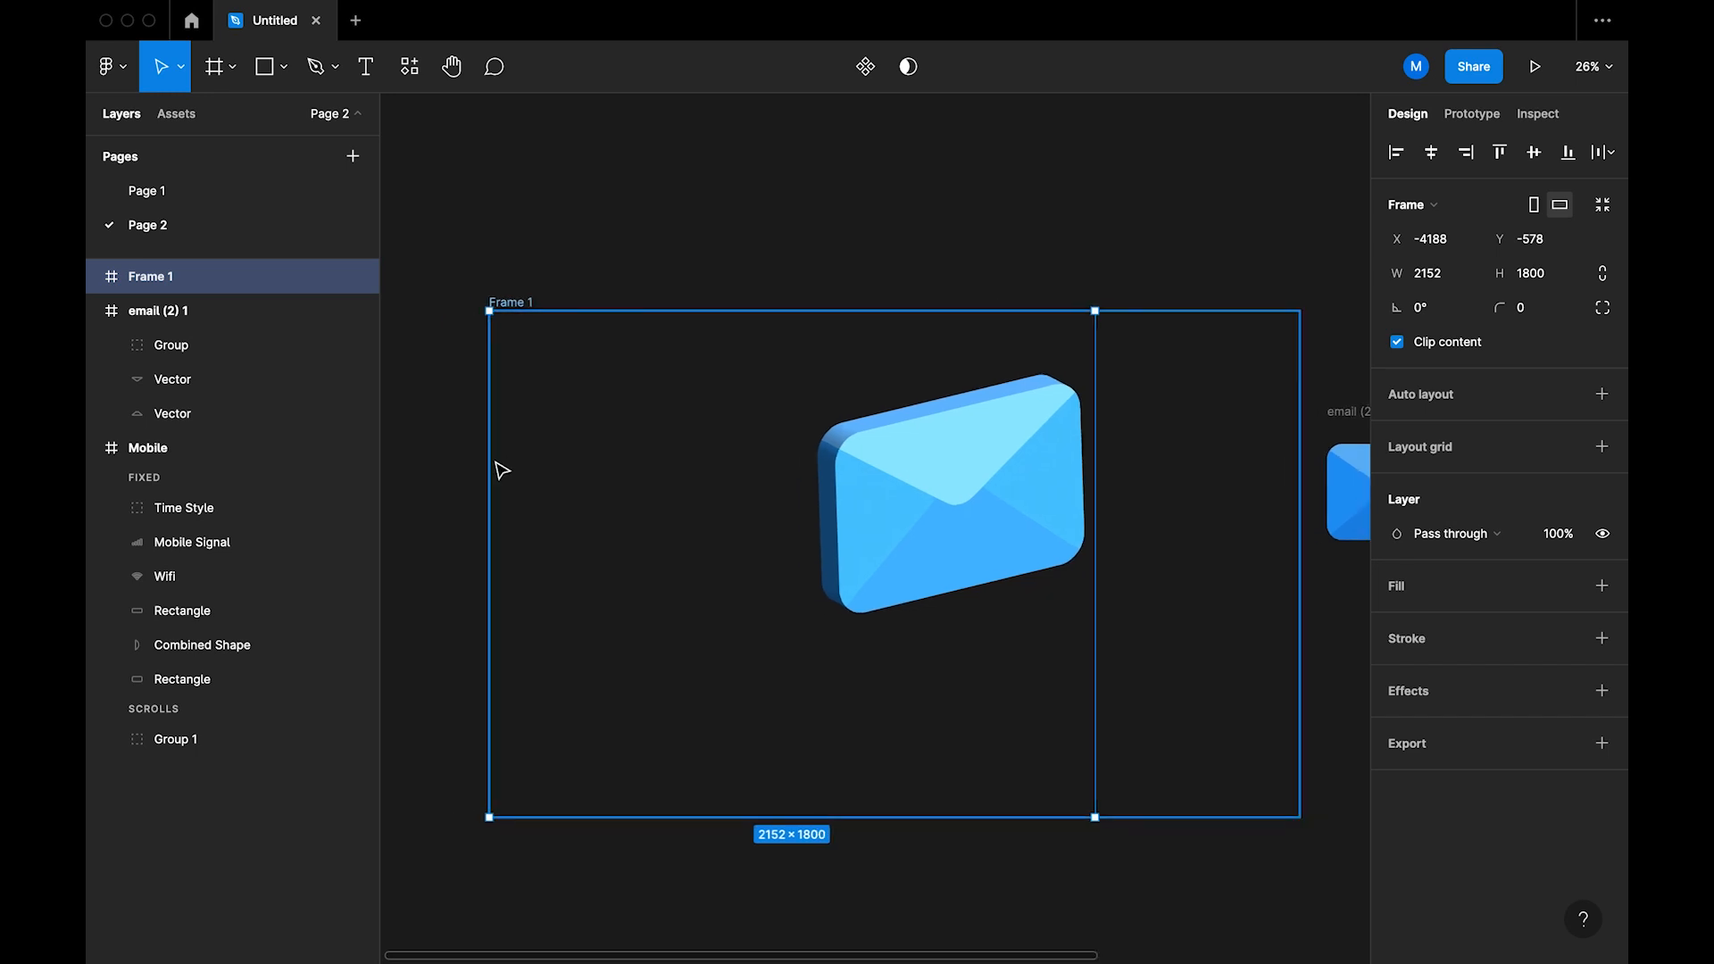
left_click_drag(486, 459, 801, 446)
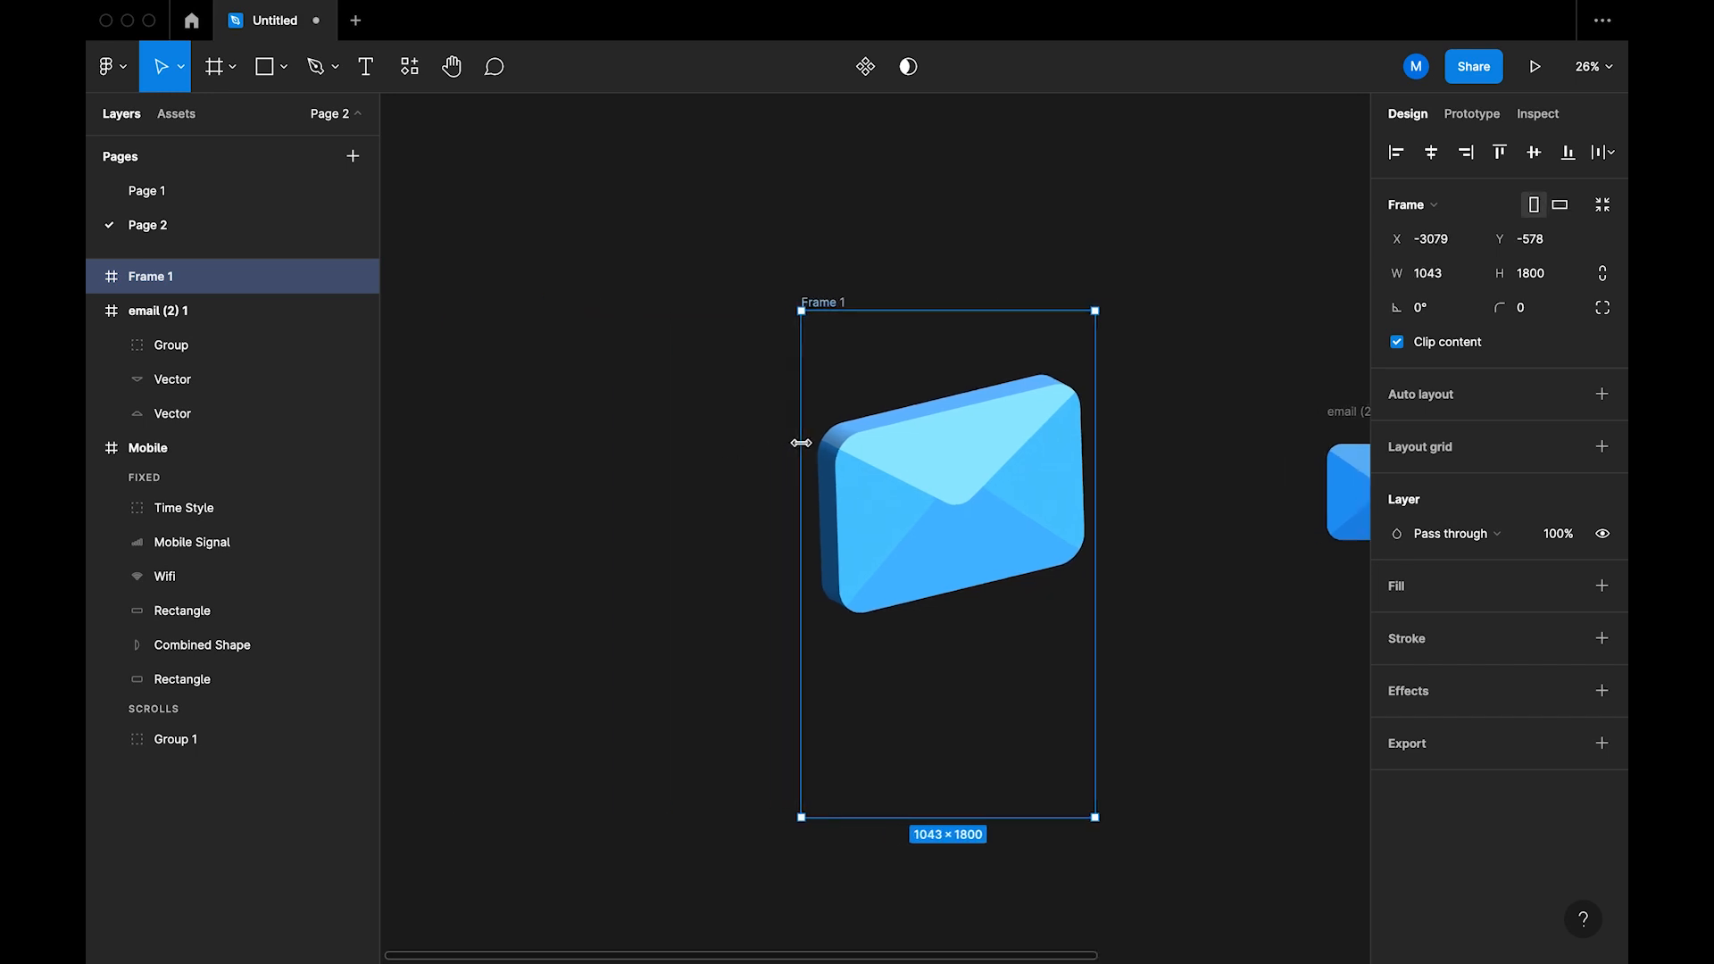
left_click_drag(947, 813, 941, 620)
left_click_drag(930, 319, 930, 376)
left_click(973, 293)
scroll(971, 295, "down", 5, "ctrl")
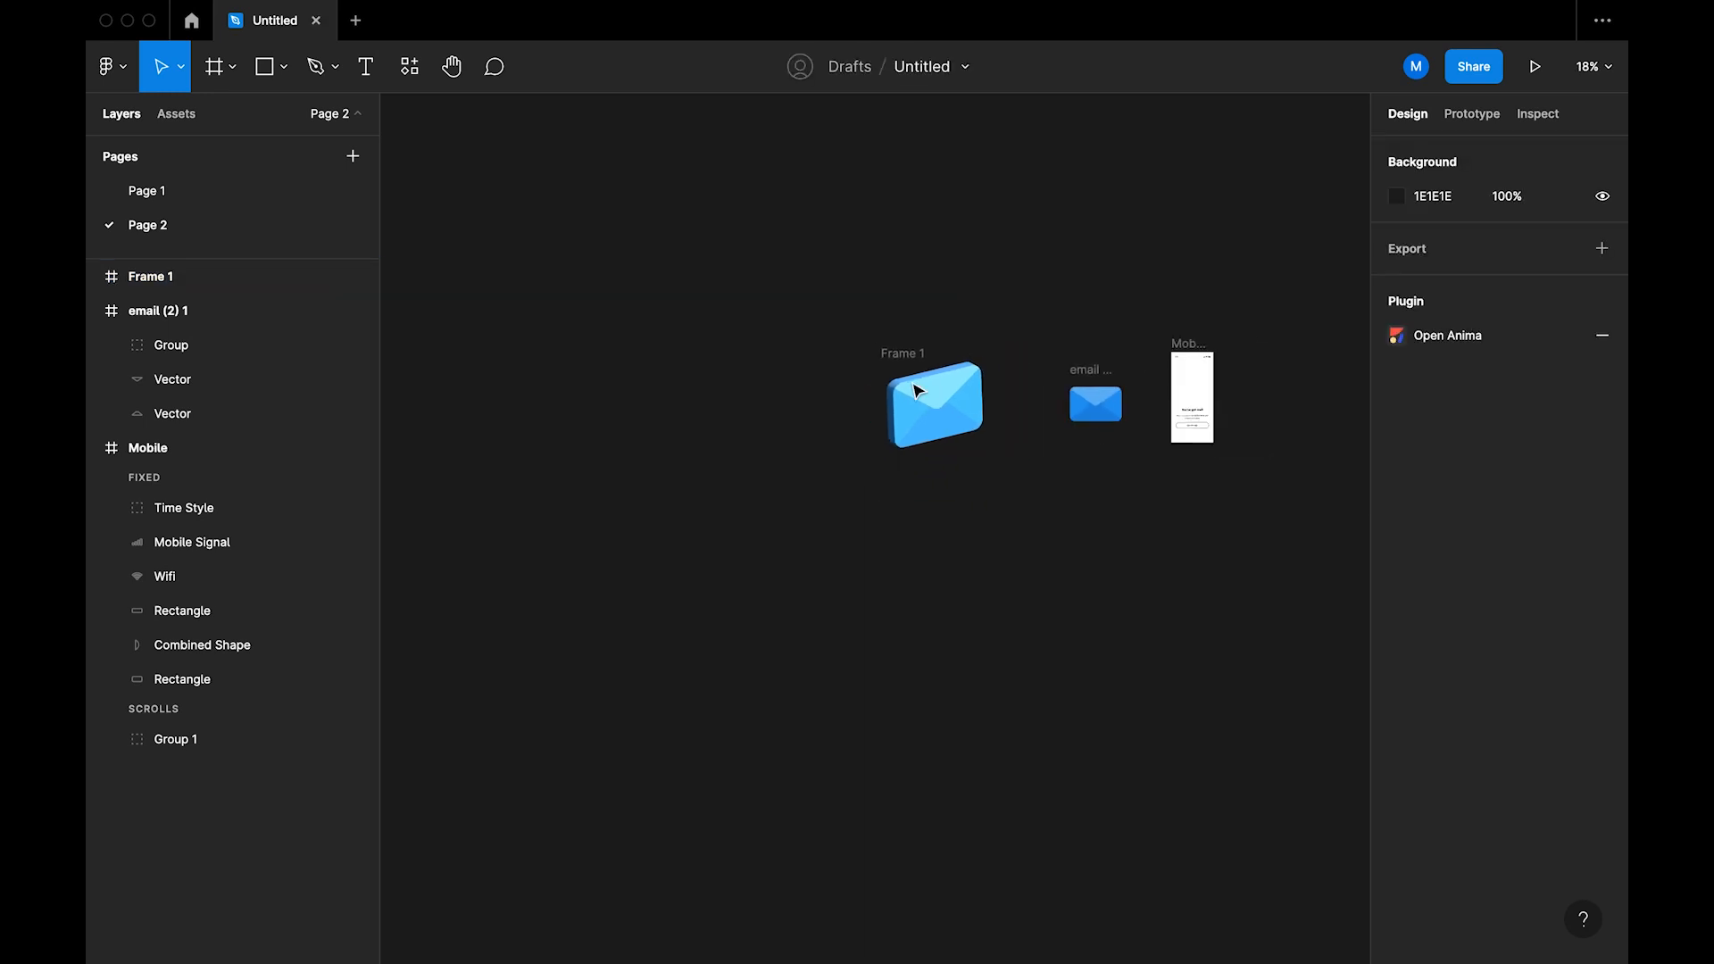
Step: Duplicate the Mobile screen and place the copy directly beside the original on its outer side
left_click(843, 456)
left_click(979, 624)
scroll(979, 624, "right", 5)
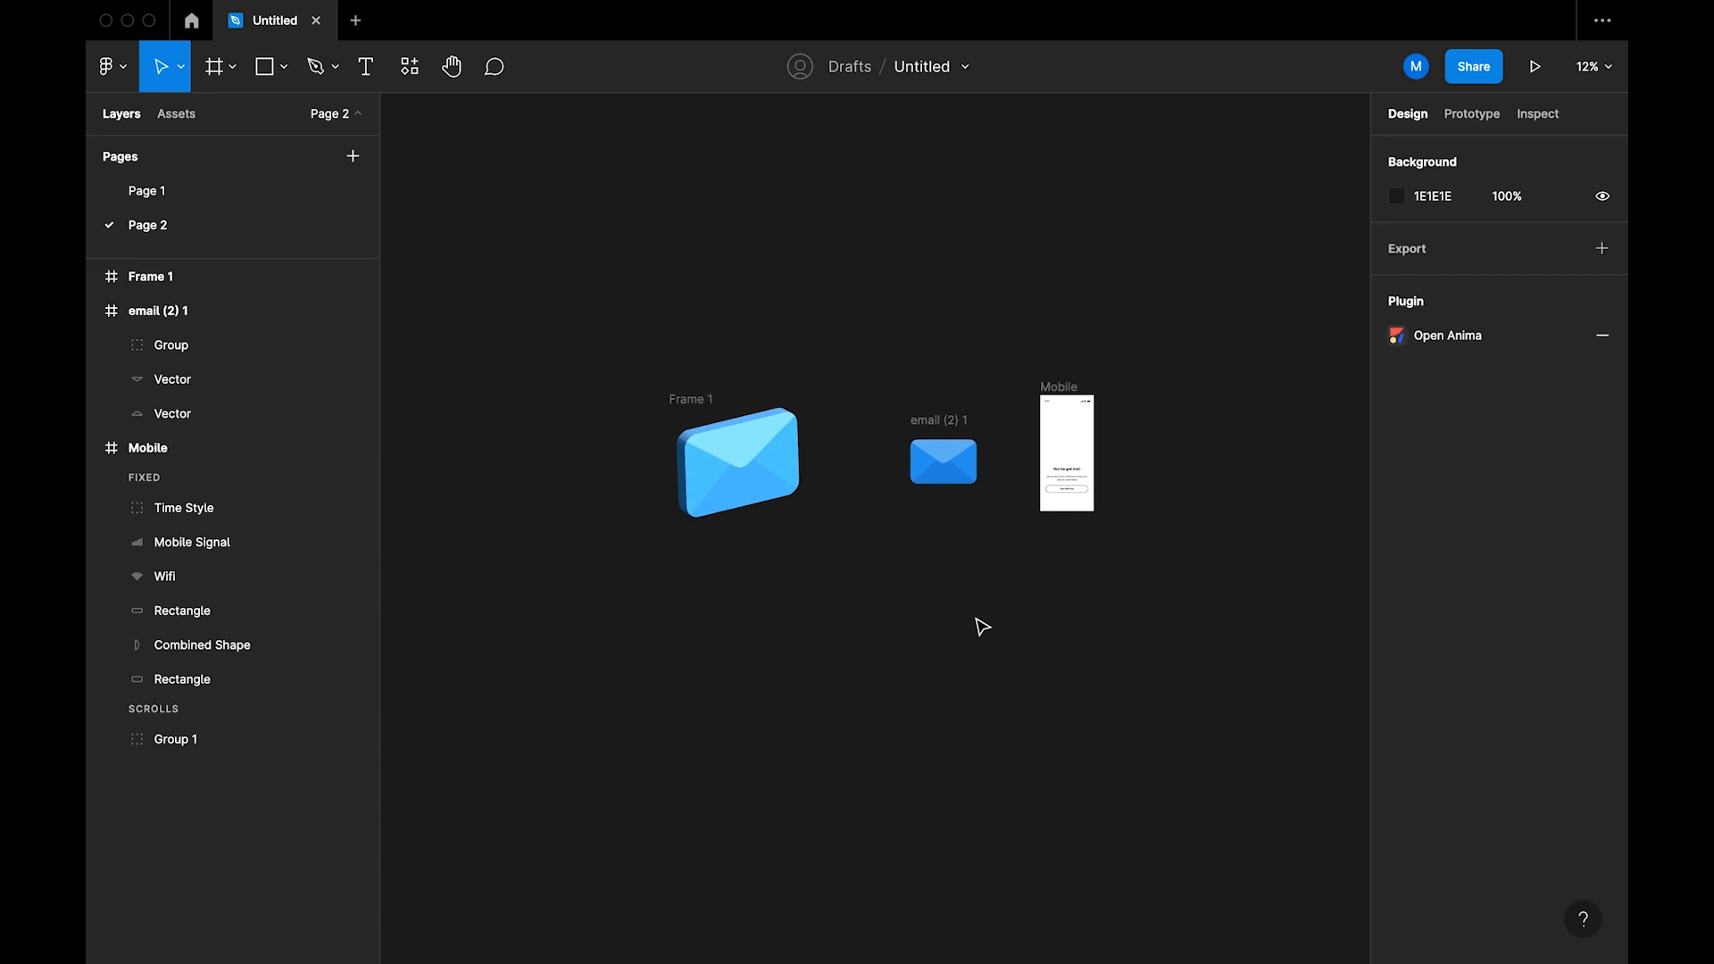
scroll(1126, 415, "up", 3, "ctrl")
scroll(1025, 340, "up", 2, "ctrl")
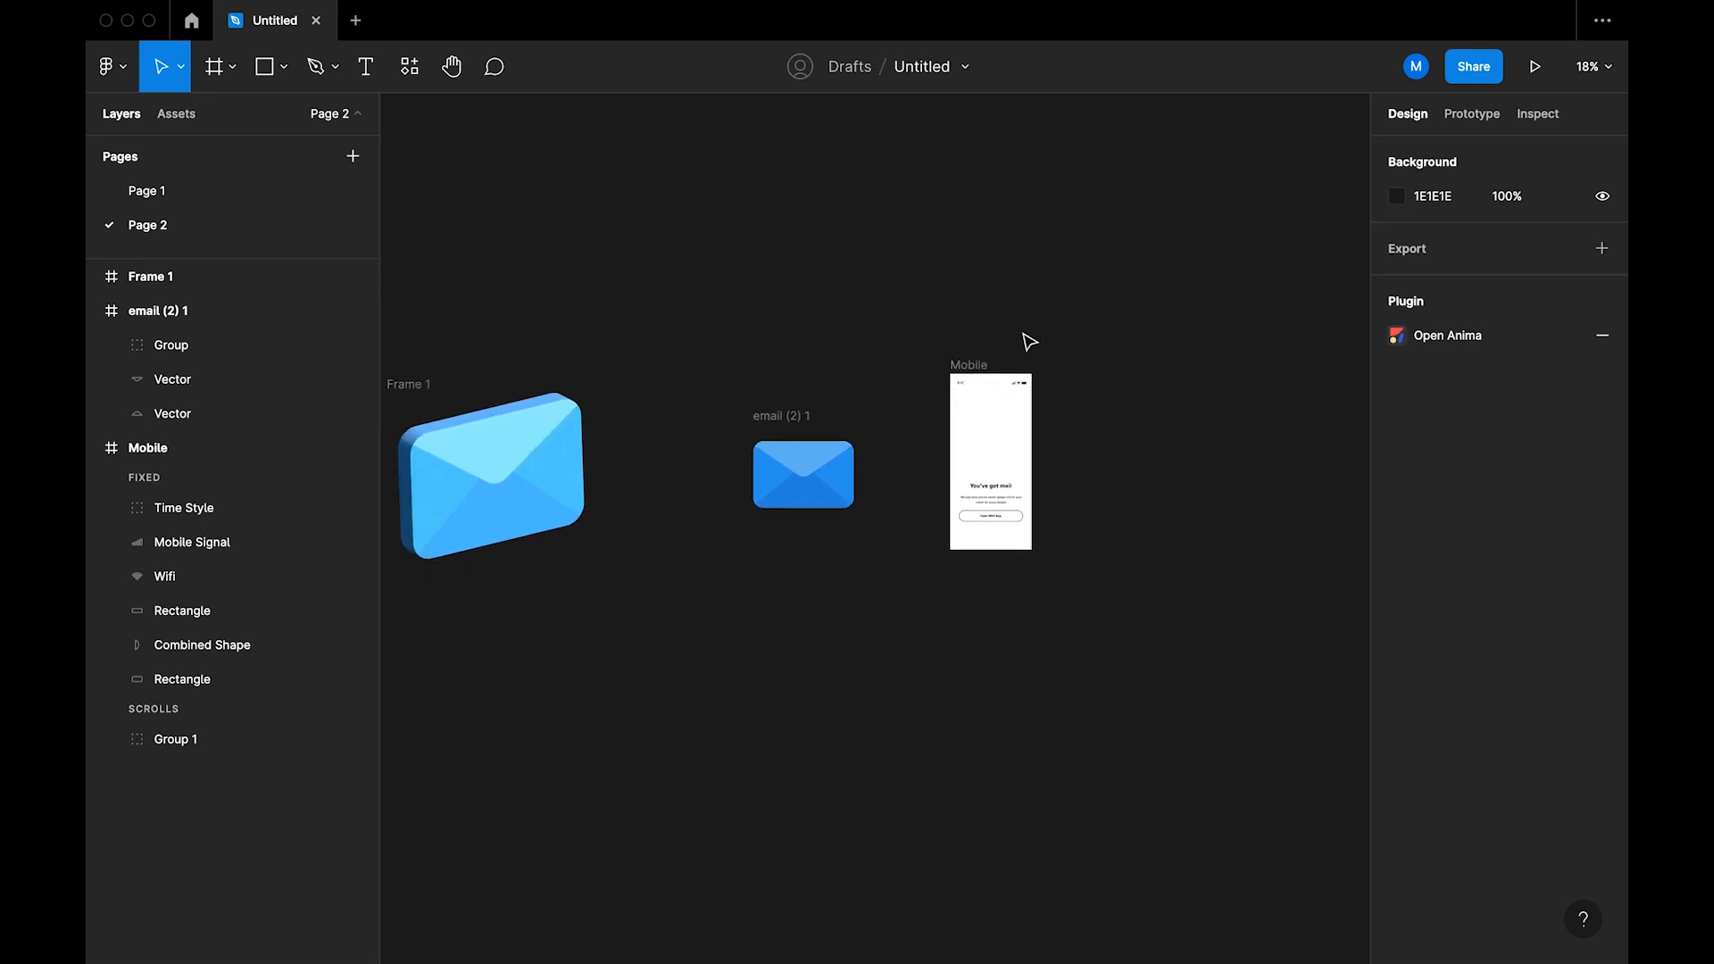
scroll(991, 228, "right", 2)
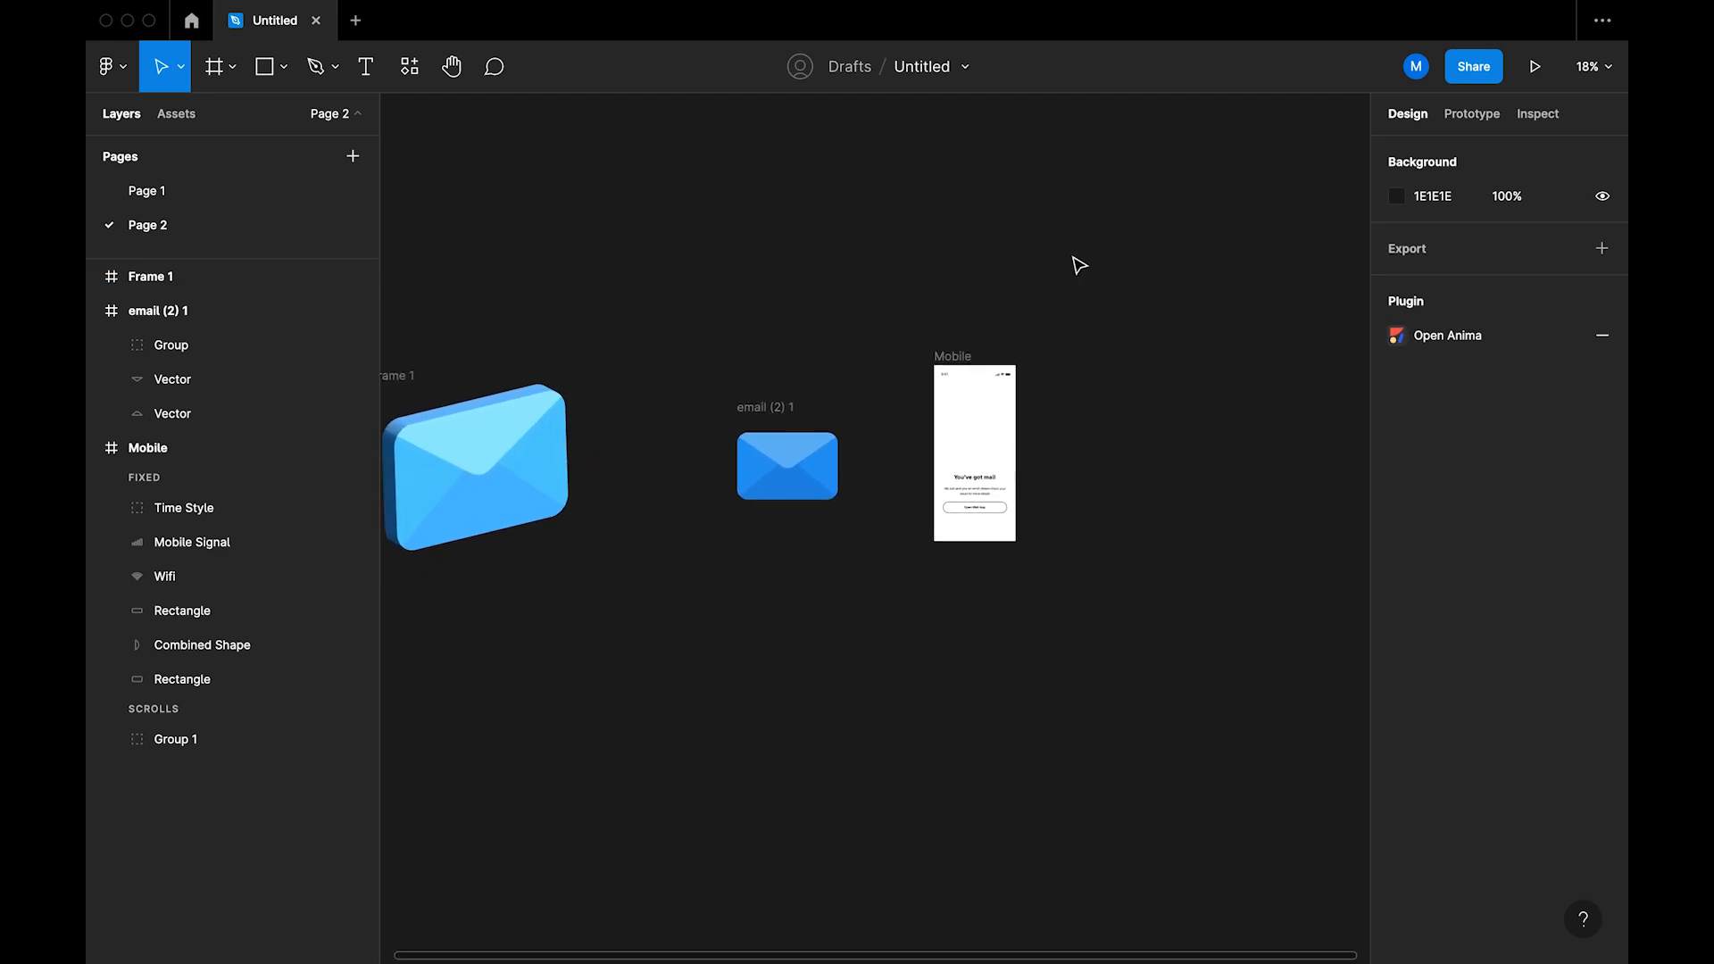
scroll(911, 426, "up", 3, "ctrl")
scroll(911, 425, "right", 2)
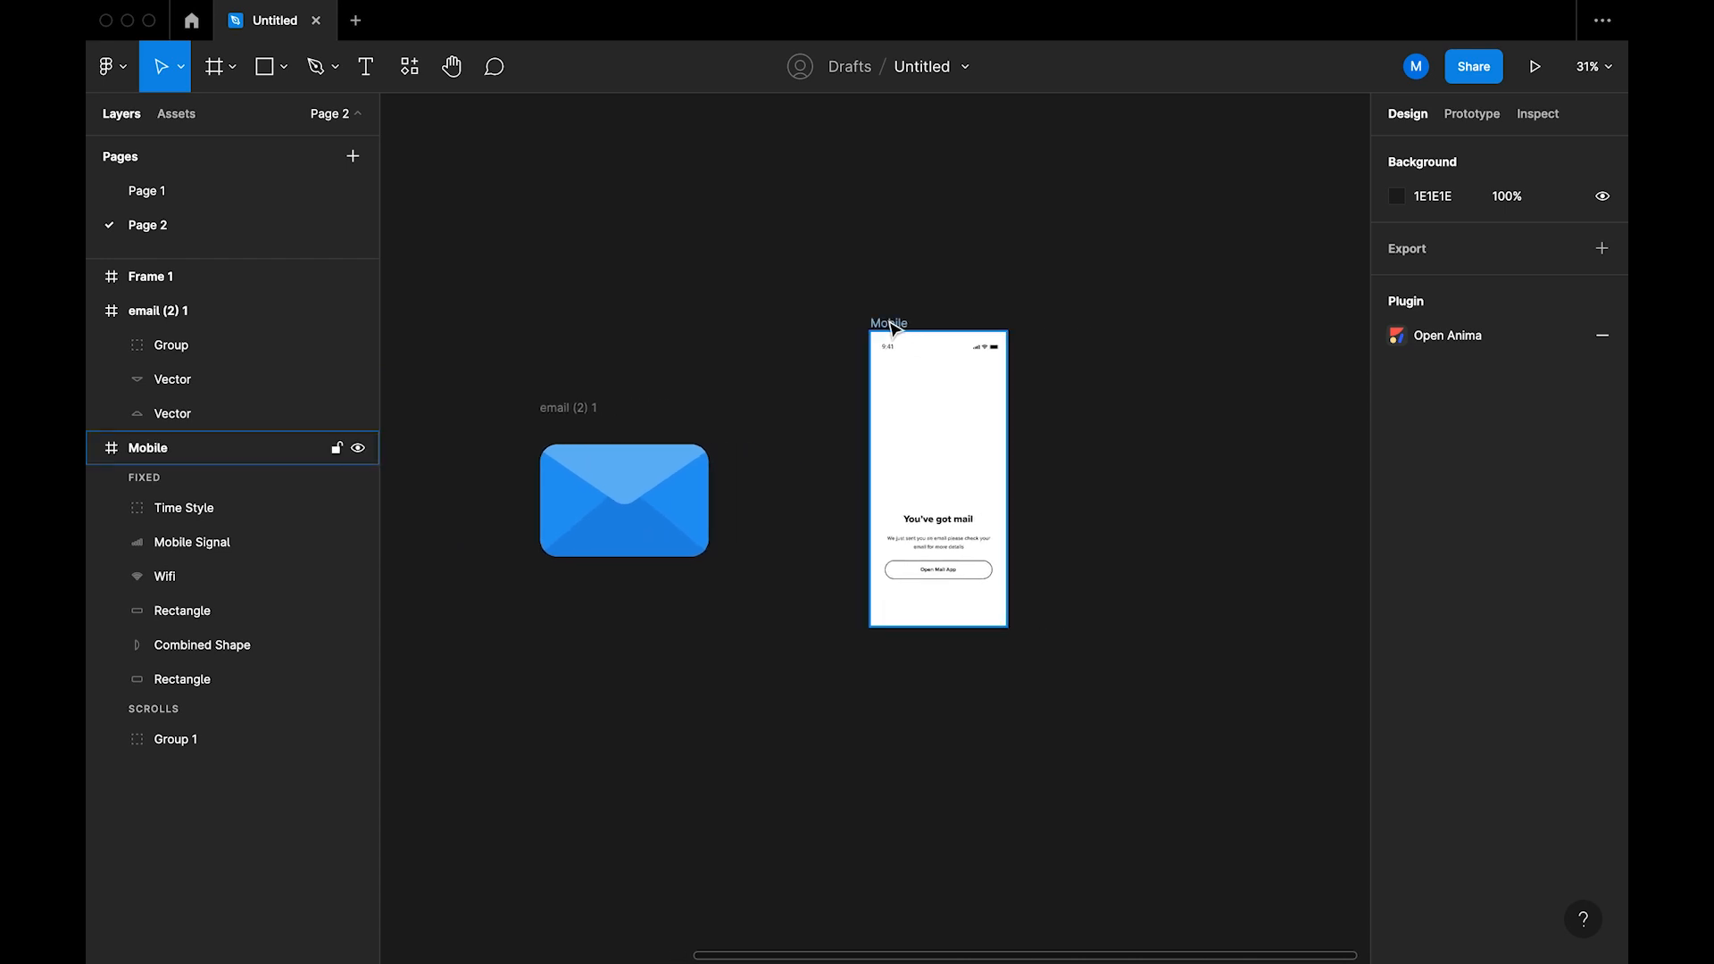
left_click_drag(891, 327, 1063, 323, "alt")
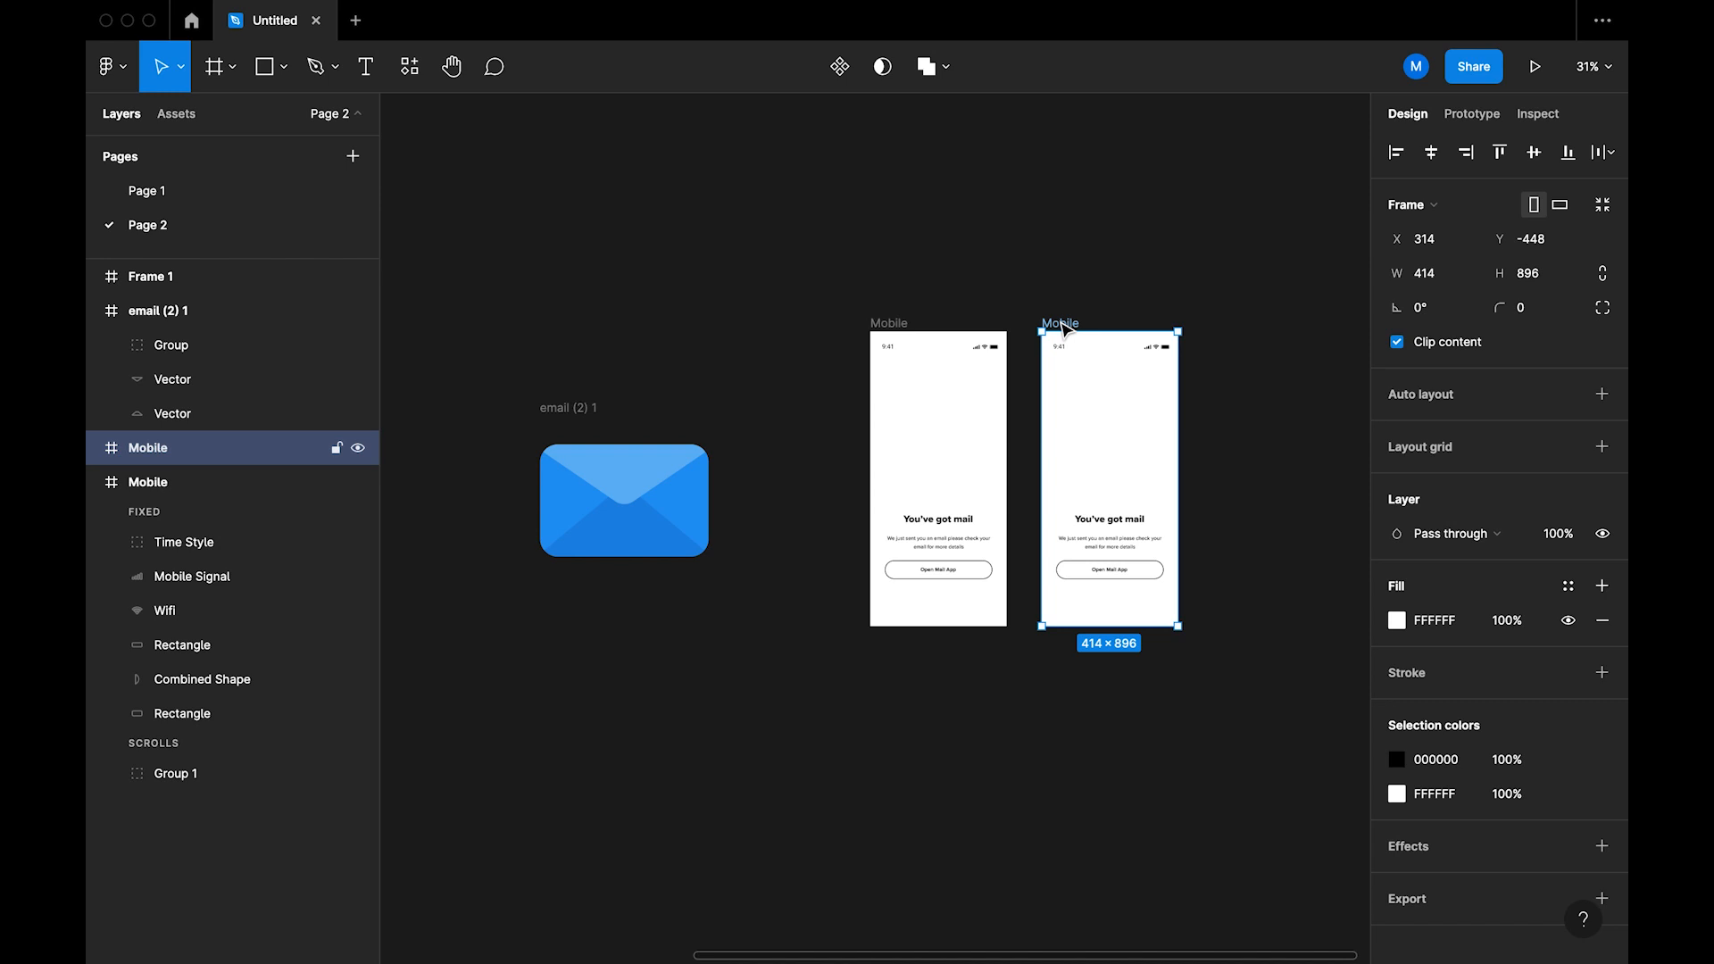
Step: Ungroup the email (2) 1 frame and wrap its envelope shapes in a tight new frame
scroll(684, 419, "up", 5, "ctrl")
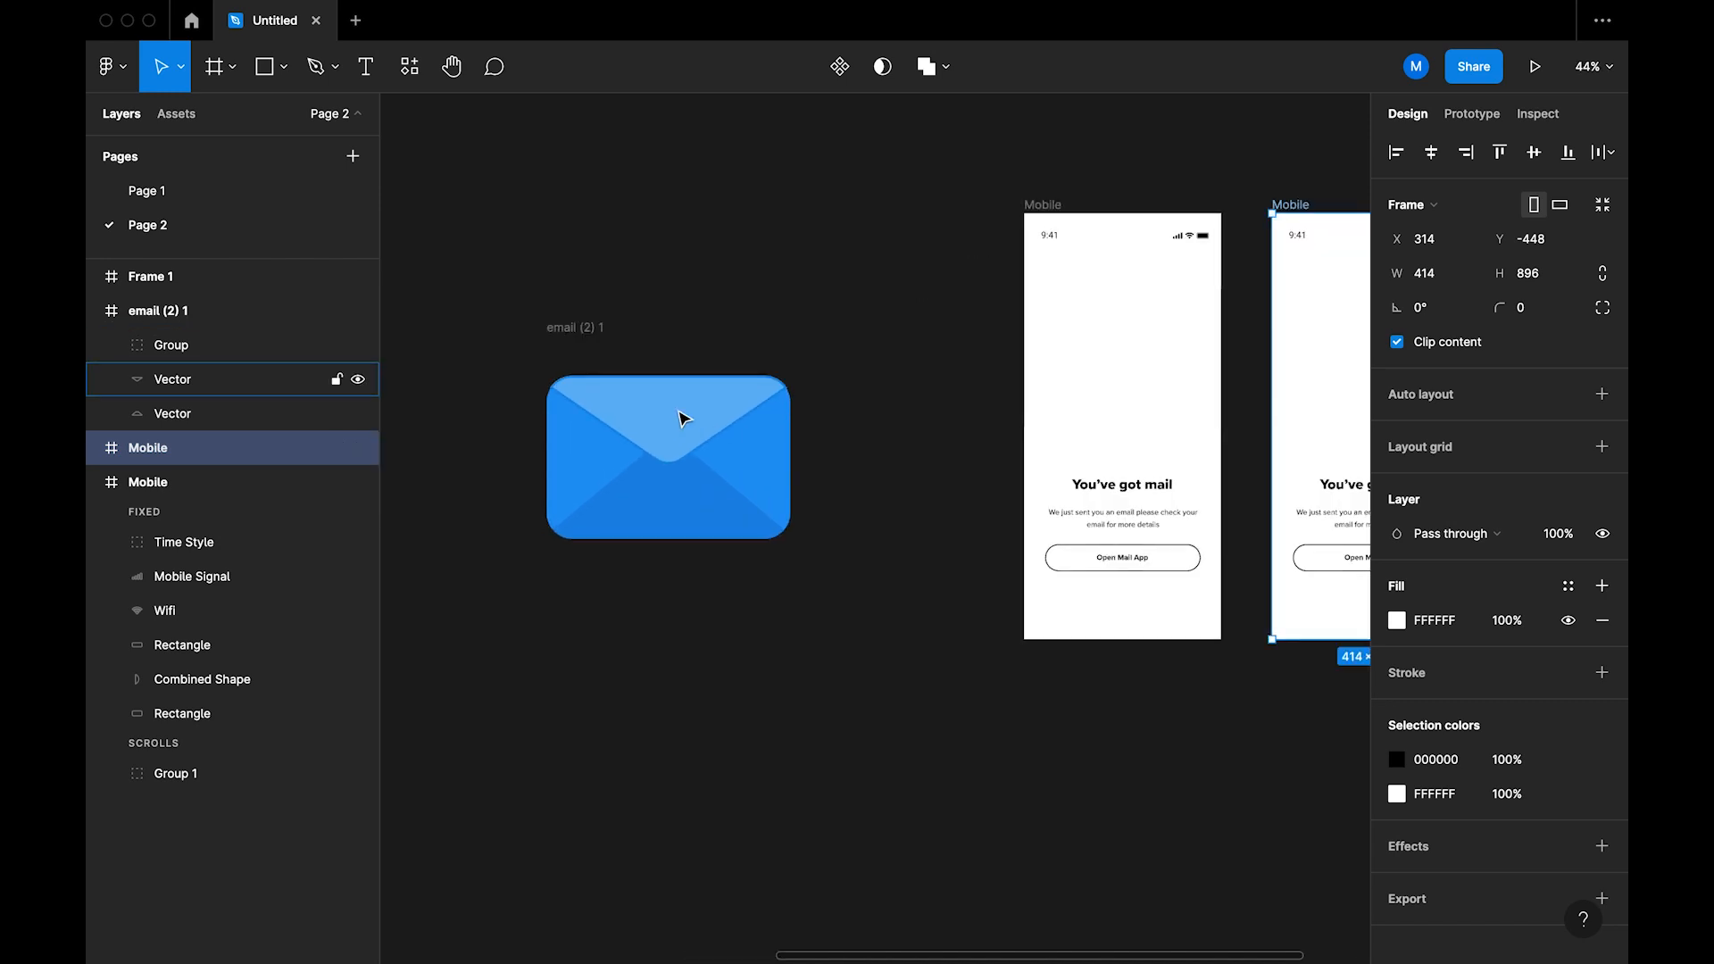
left_click(684, 419)
left_click(585, 329)
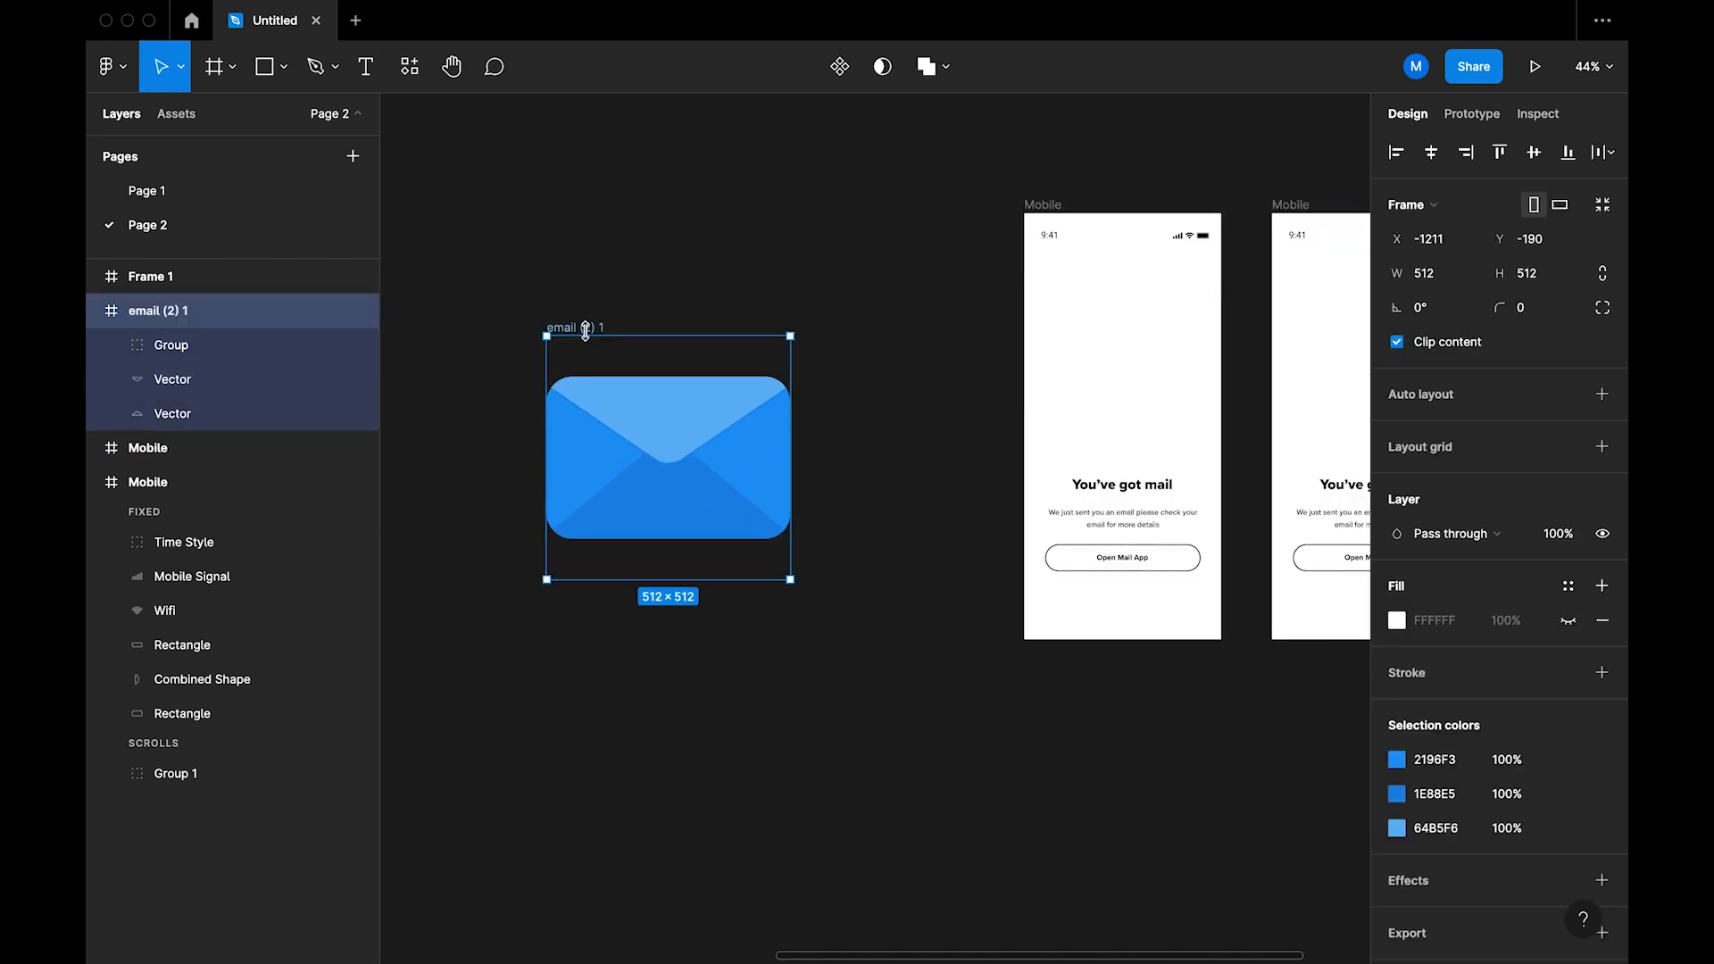
key("super+shift+g")
left_click_drag(552, 373, 830, 552)
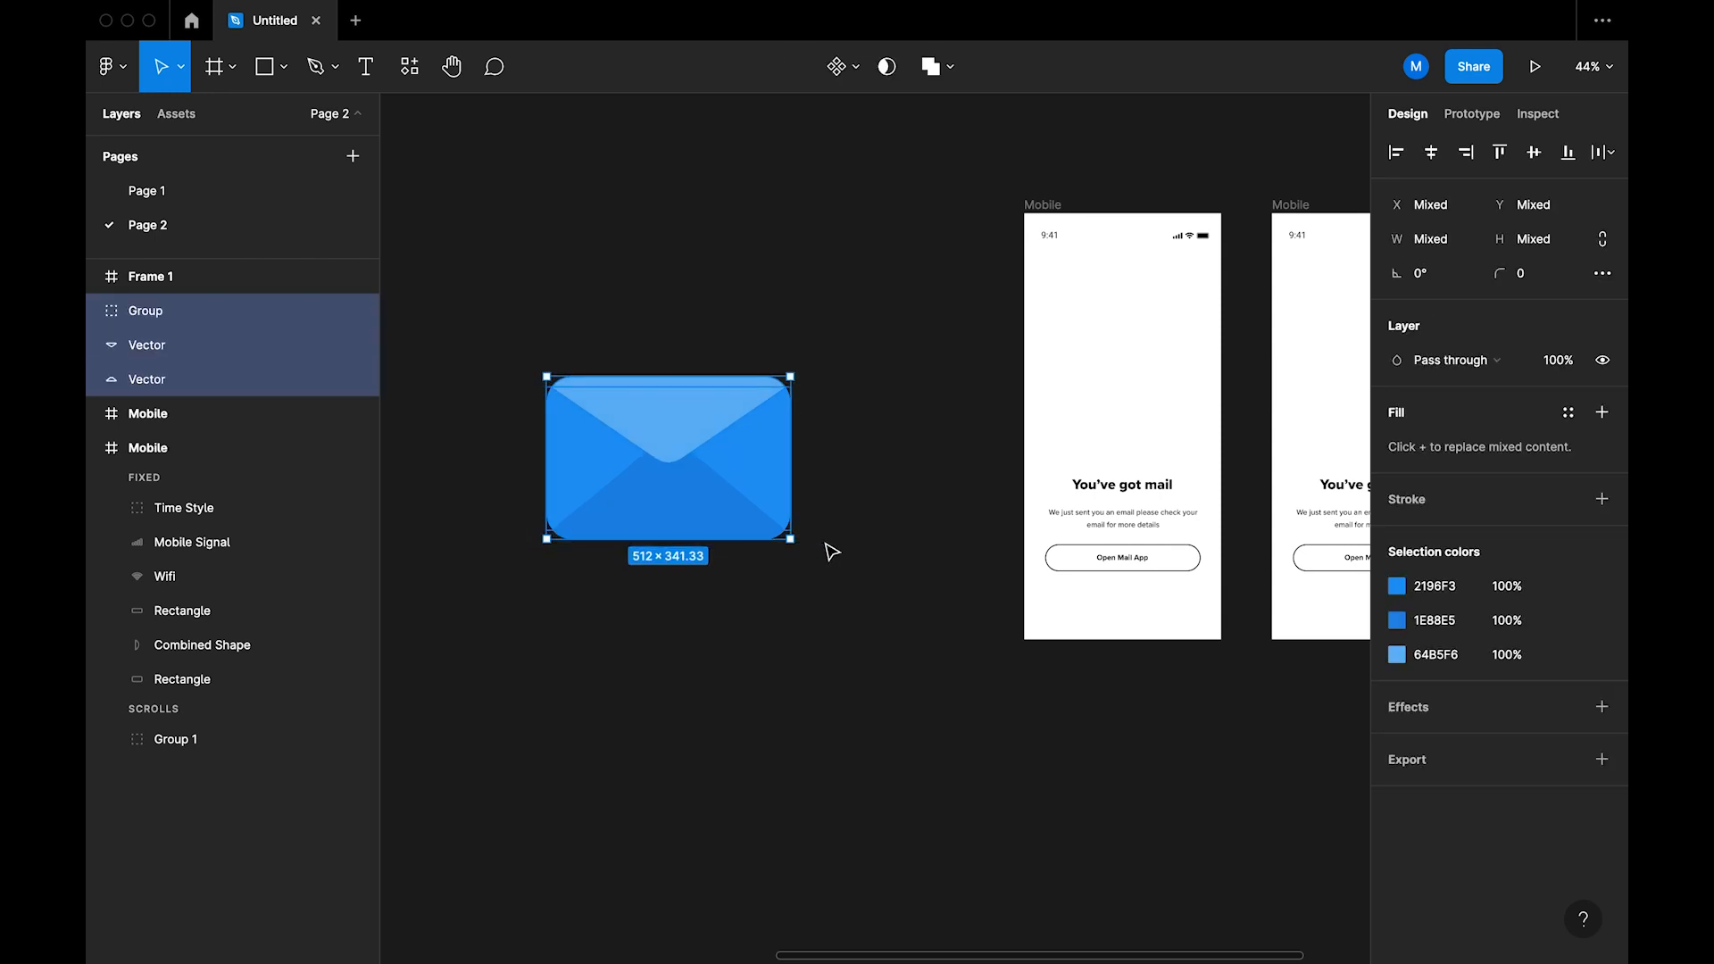
key("super+g")
right_click(755, 490)
left_click(830, 571)
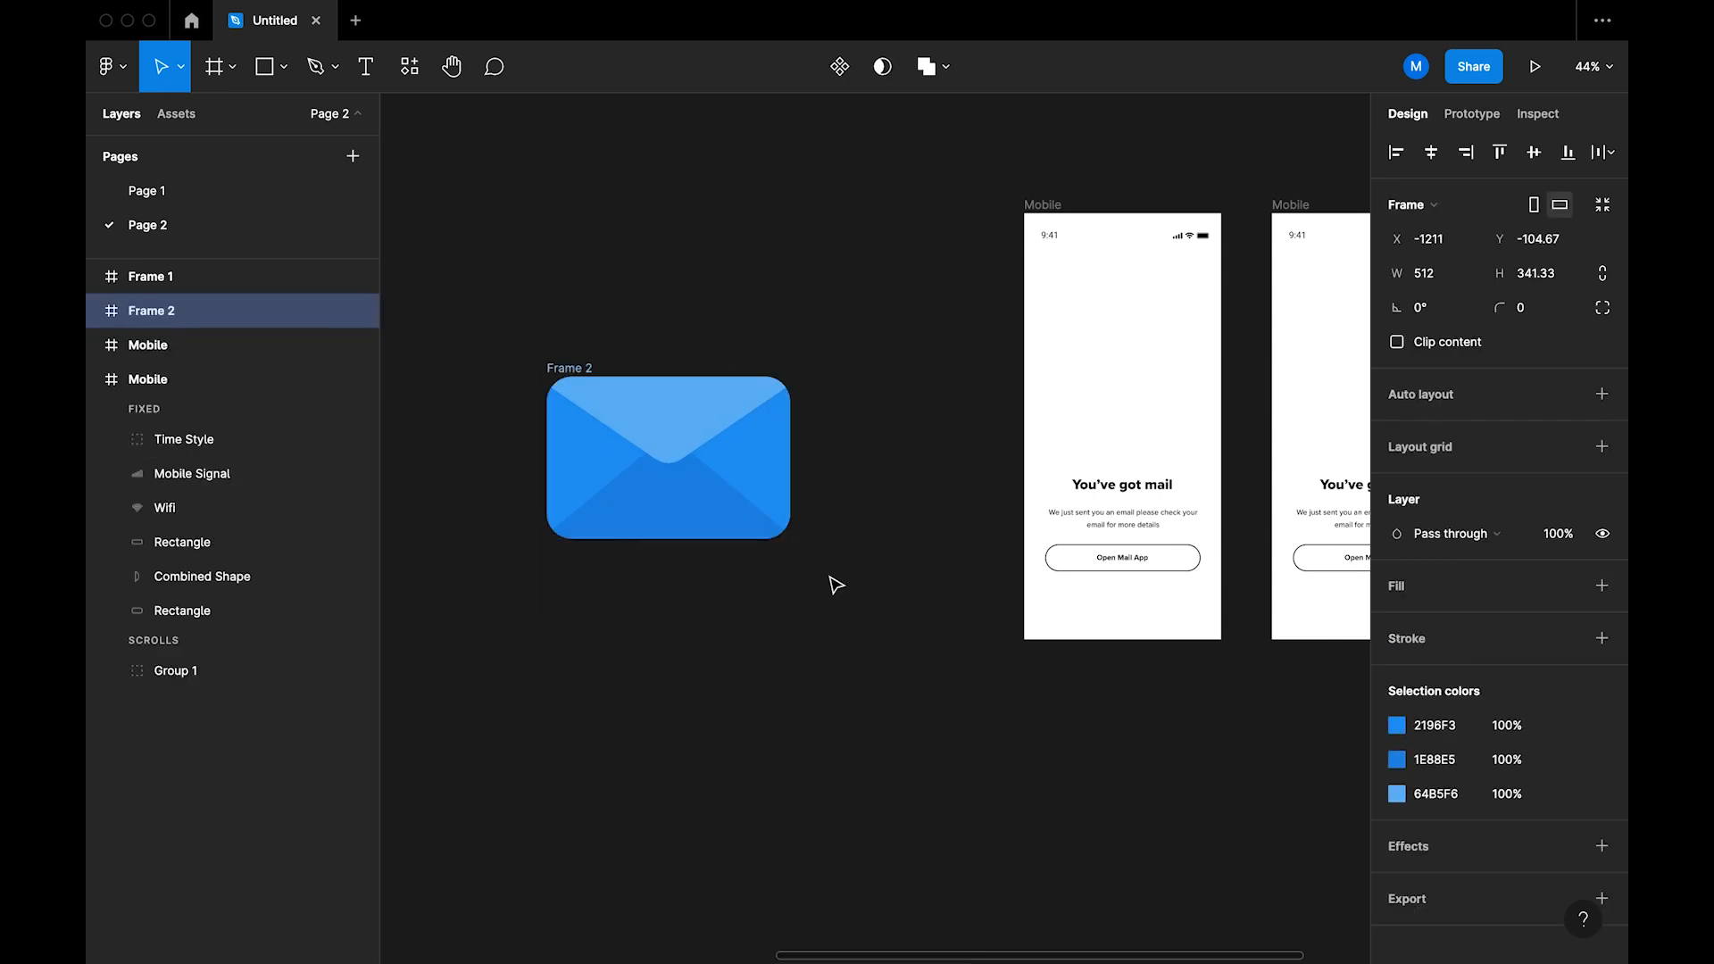
left_click(853, 693)
Step: Place the flat envelope frame in the original Mobile screen and scale it to about 290 × 193
left_click(585, 375)
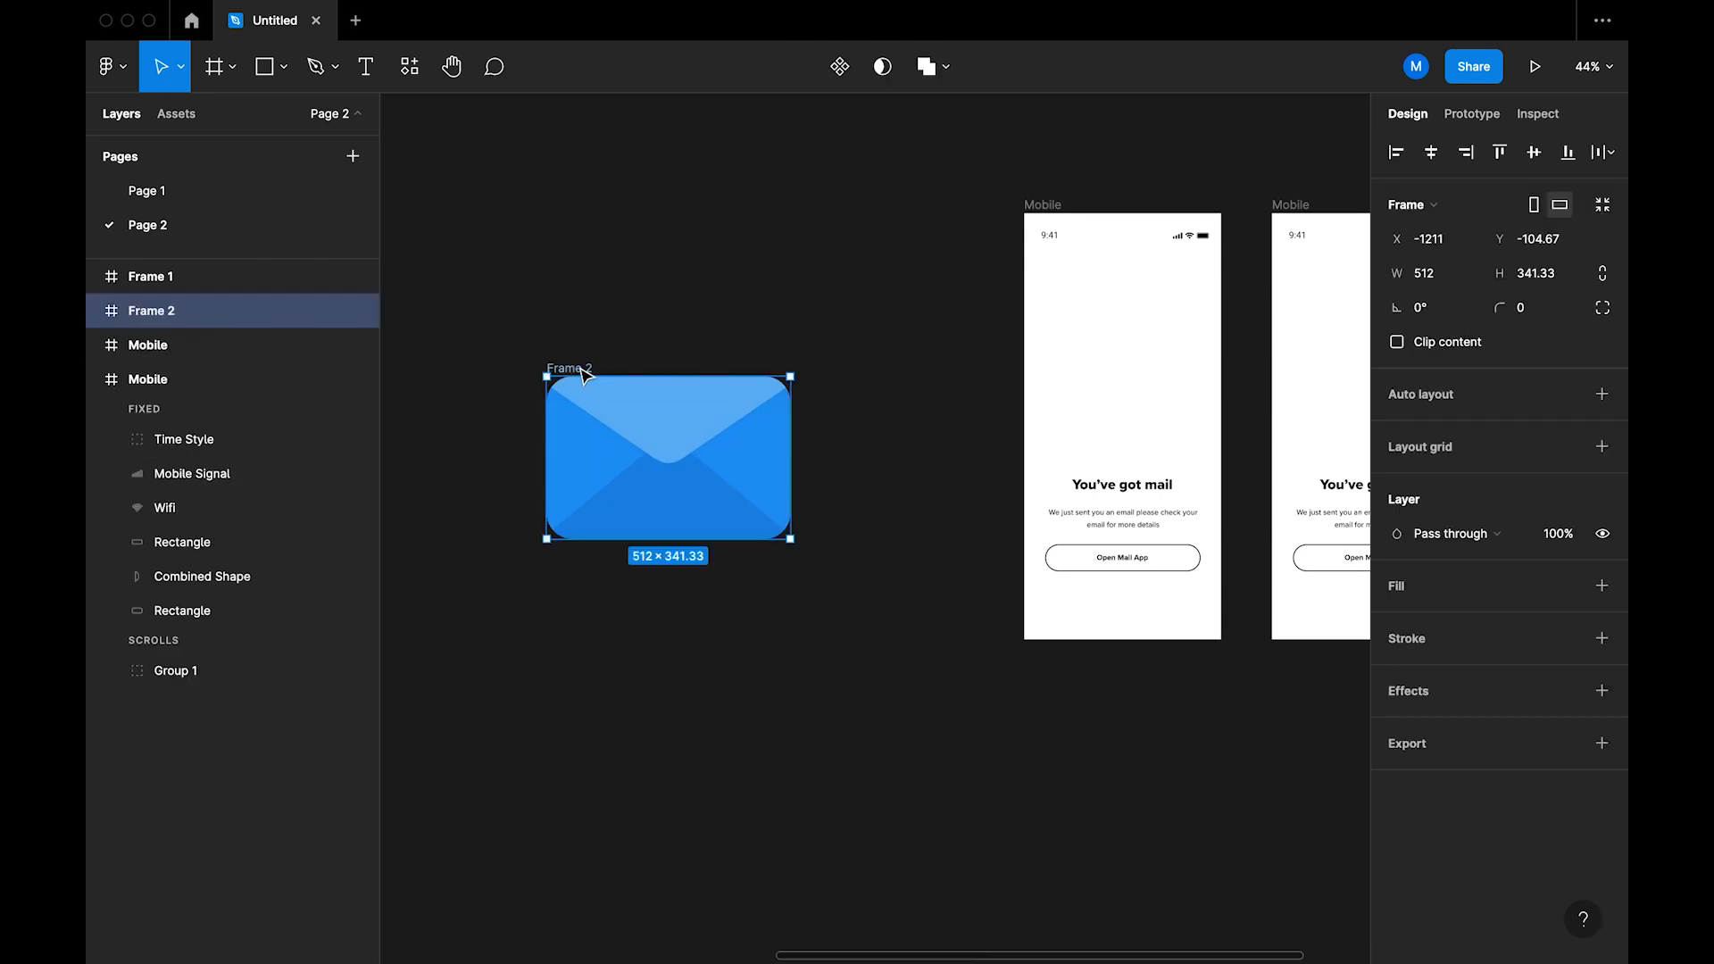
left_click_drag(584, 374, 1093, 301)
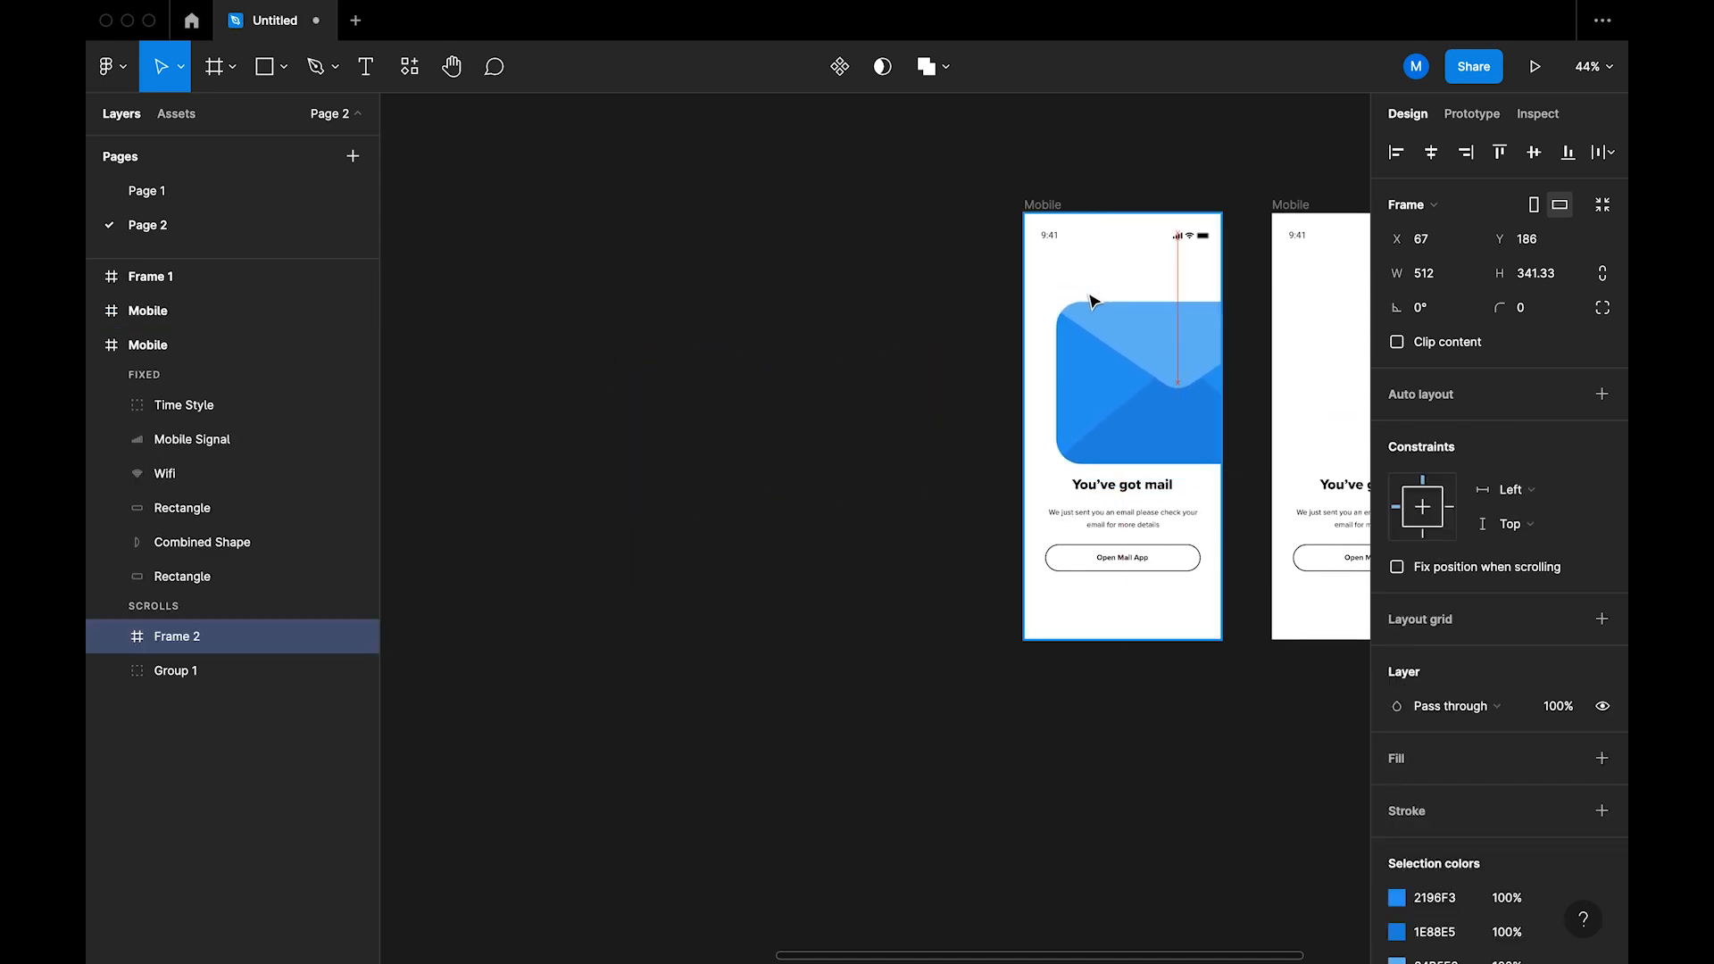
scroll(1093, 302, "right", 3)
key("k")
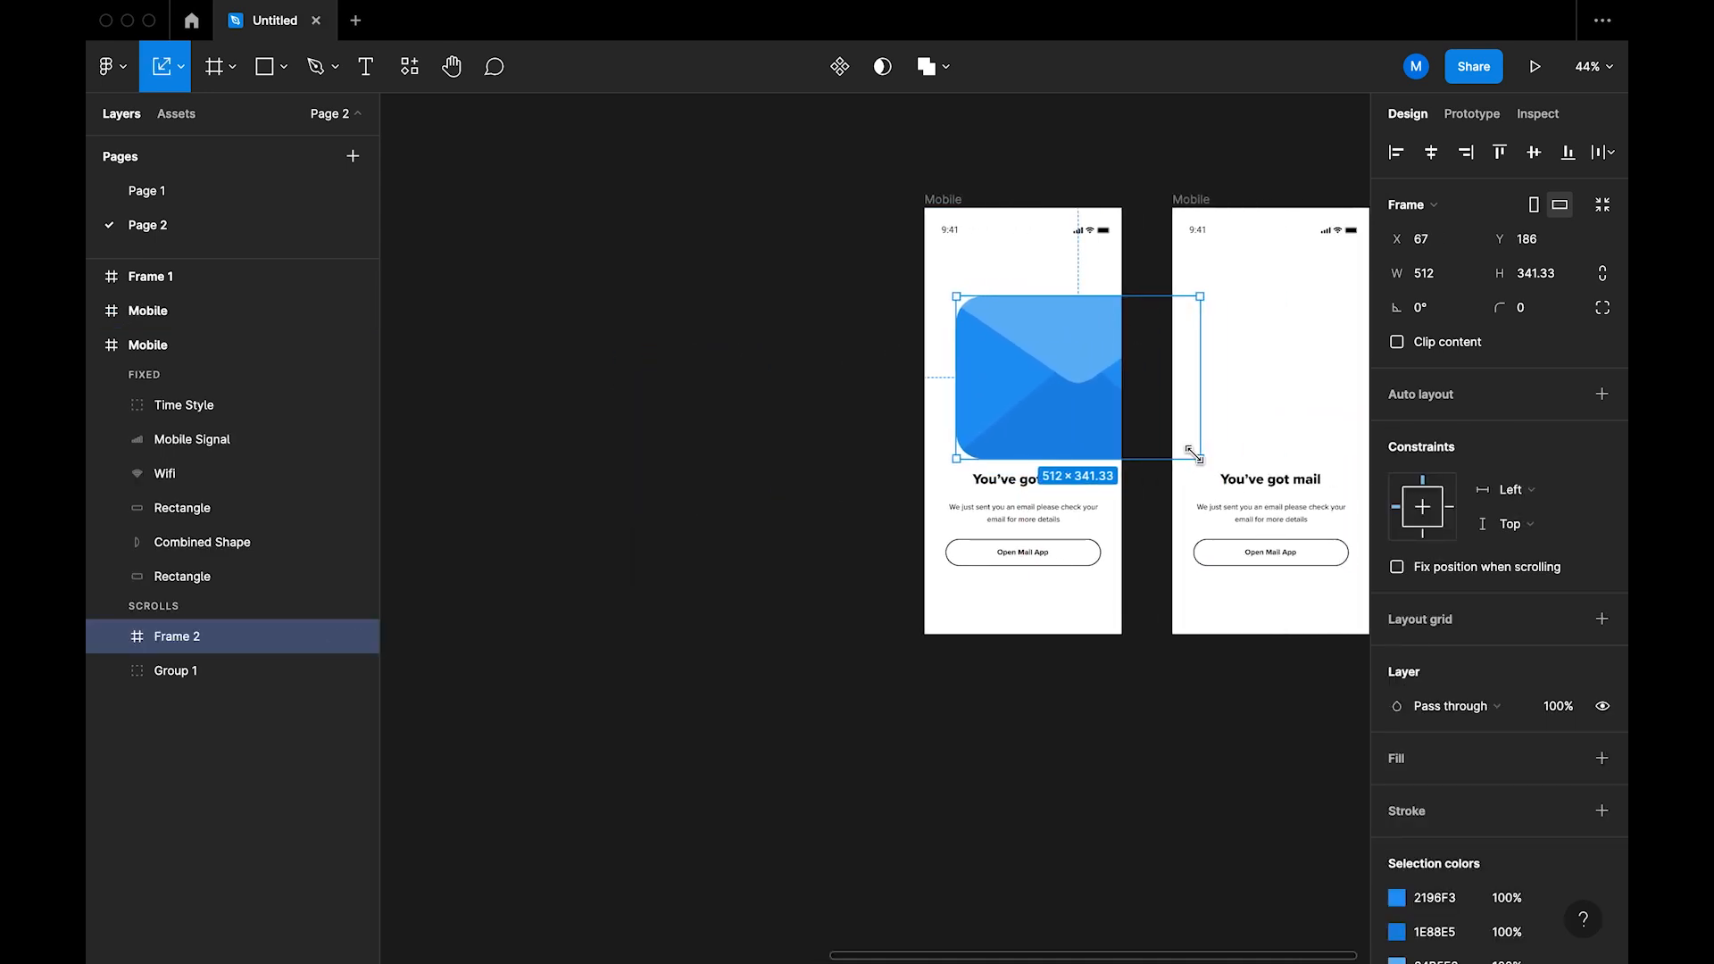
left_click_drag(1196, 457, 1060, 384)
left_click(1116, 485)
scroll(1055, 352, "up", 3, "ctrl")
left_click(1053, 245)
left_click(1046, 362)
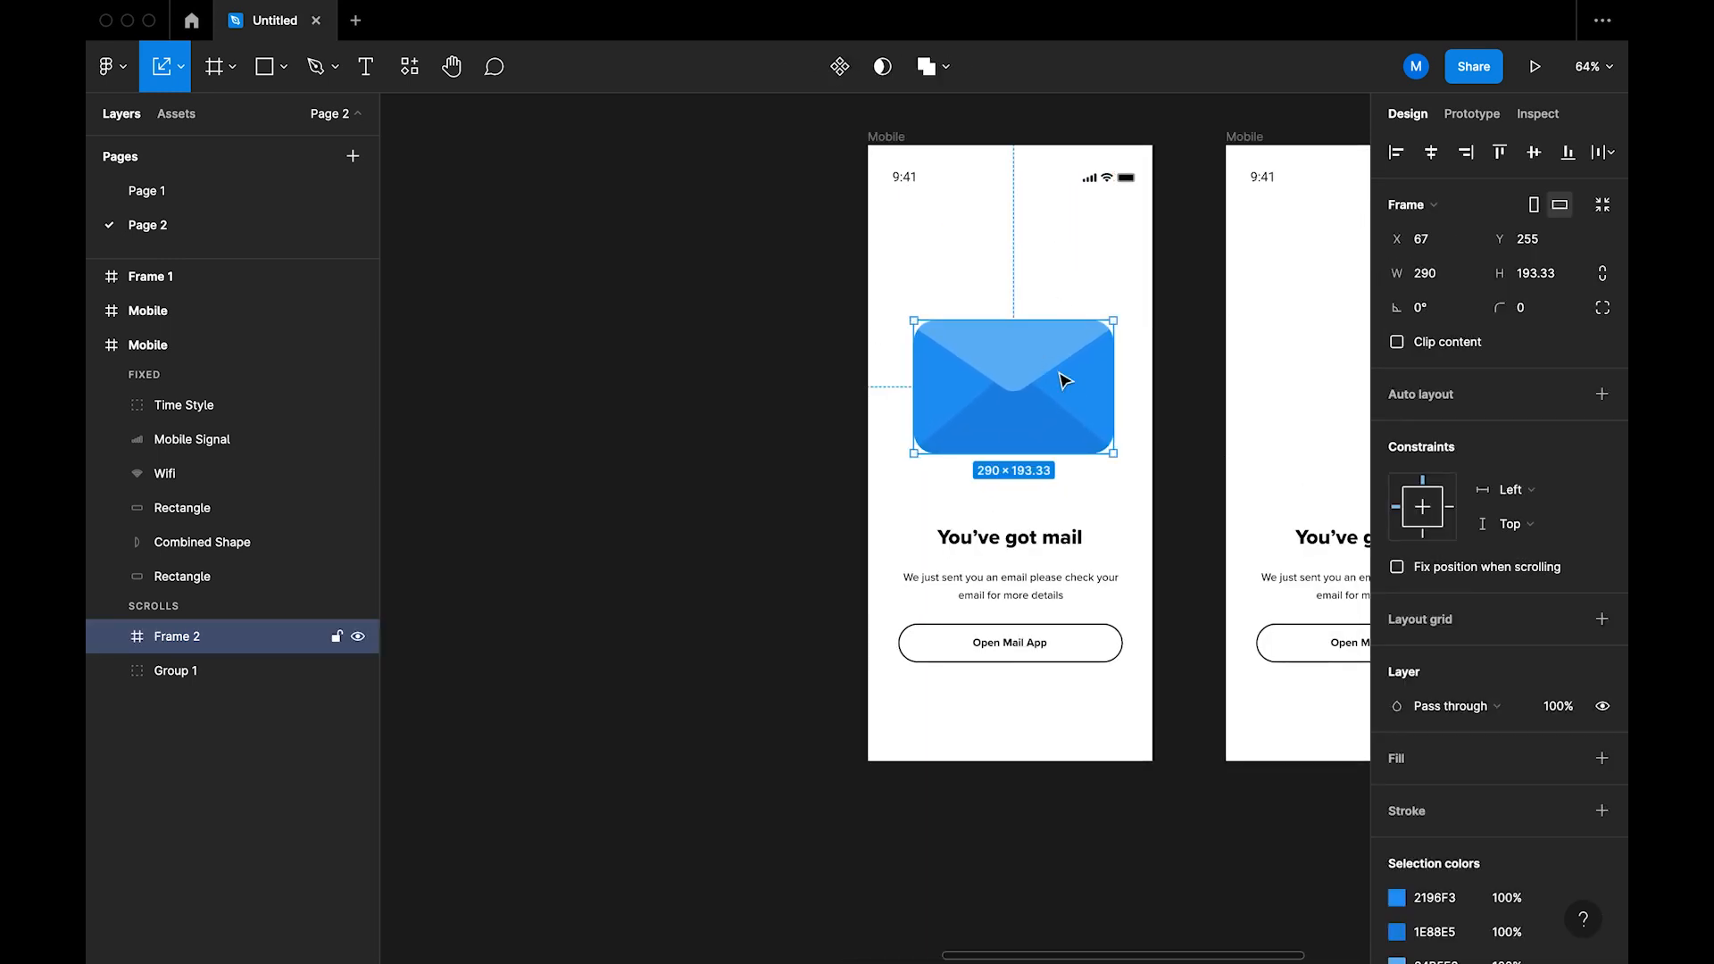
Step: Scale the flat envelope to about 266 × 177 and center it above the "You've got mail" heading
left_click_drag(1113, 454, 1098, 443)
left_click(1139, 510)
left_click(1007, 373)
left_click_drag(1008, 372, 1012, 374)
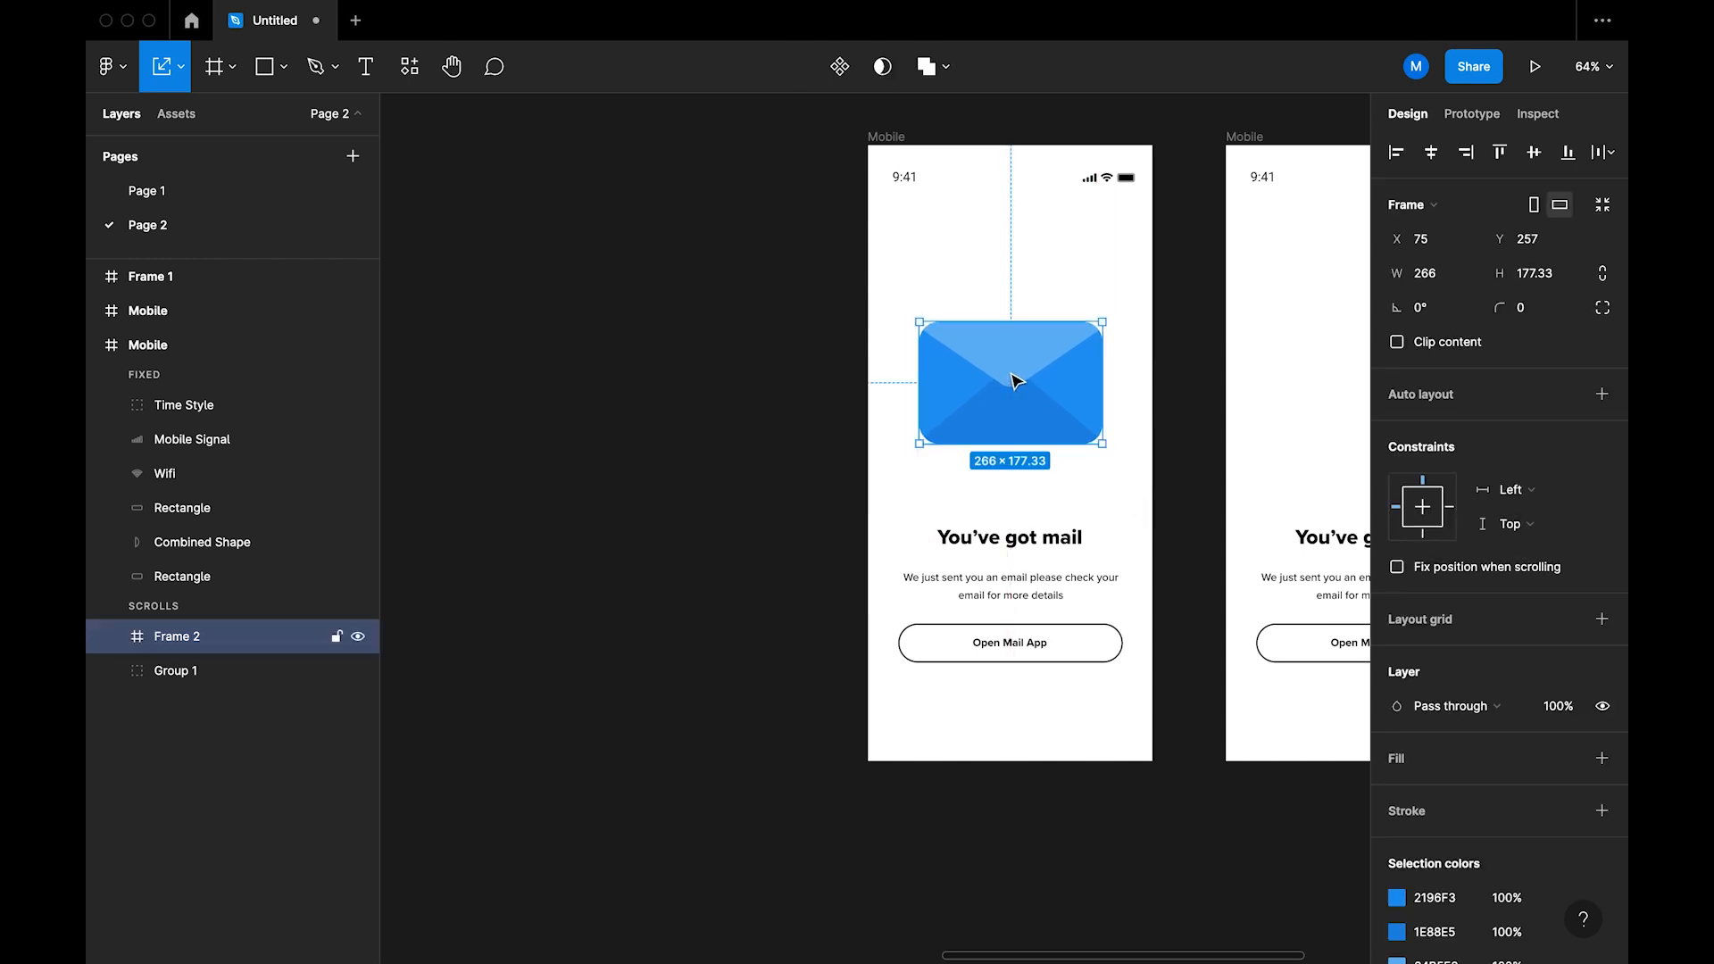
left_click(1028, 269)
Step: Move the 3D envelope frame below the Mobile screens and scale it to about 482 × 404
scroll(1027, 266, "down", 5, "ctrl")
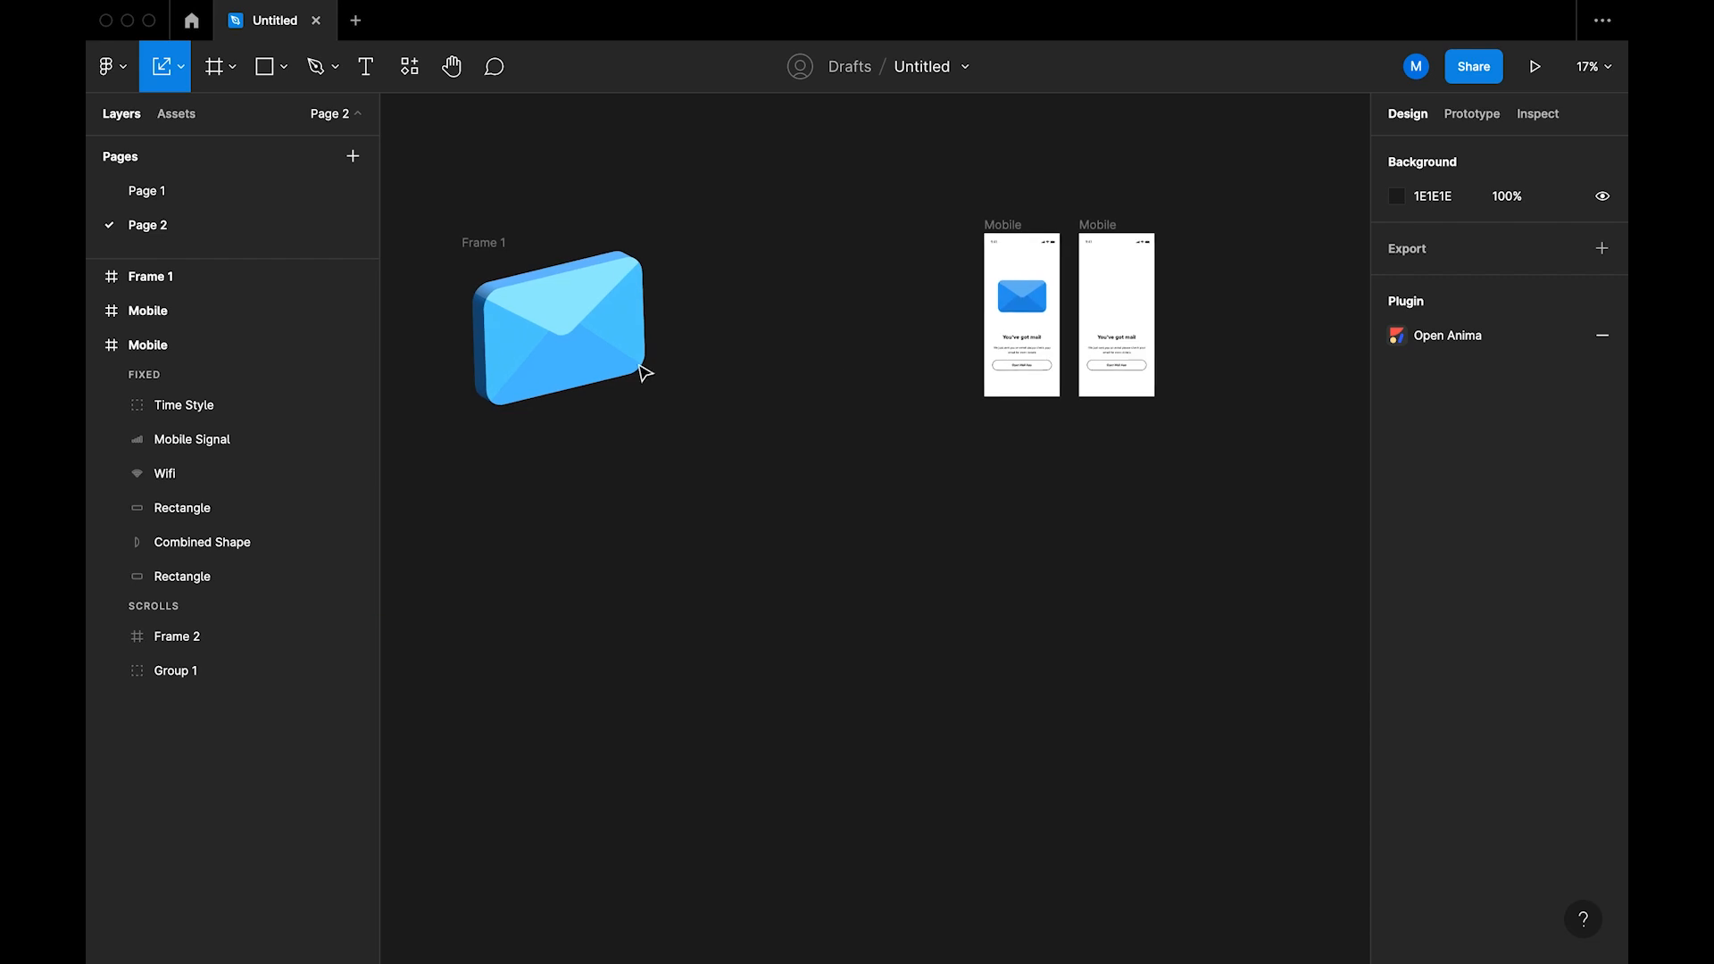
left_click(555, 341)
left_click_drag(589, 344, 1086, 530)
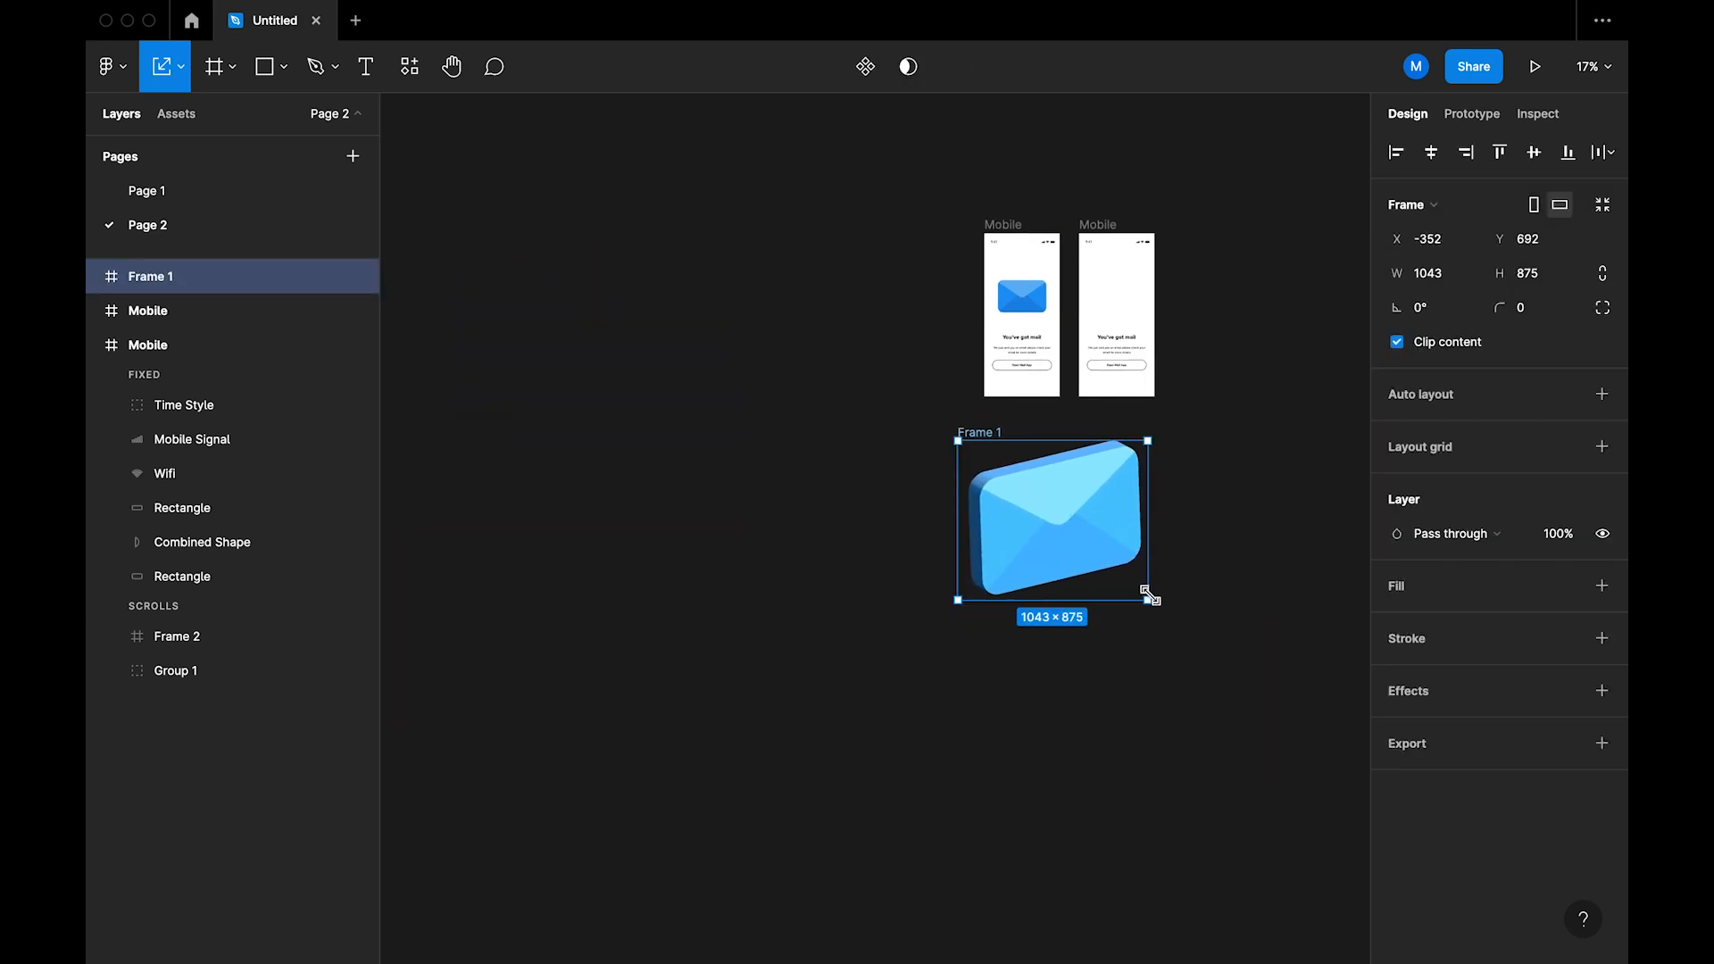
left_click_drag(1148, 599, 1045, 514)
scroll(1059, 438, "up", 5, "ctrl")
left_click(1146, 503)
scroll(1124, 535, "right", 2)
scroll(1125, 535, "up", 1)
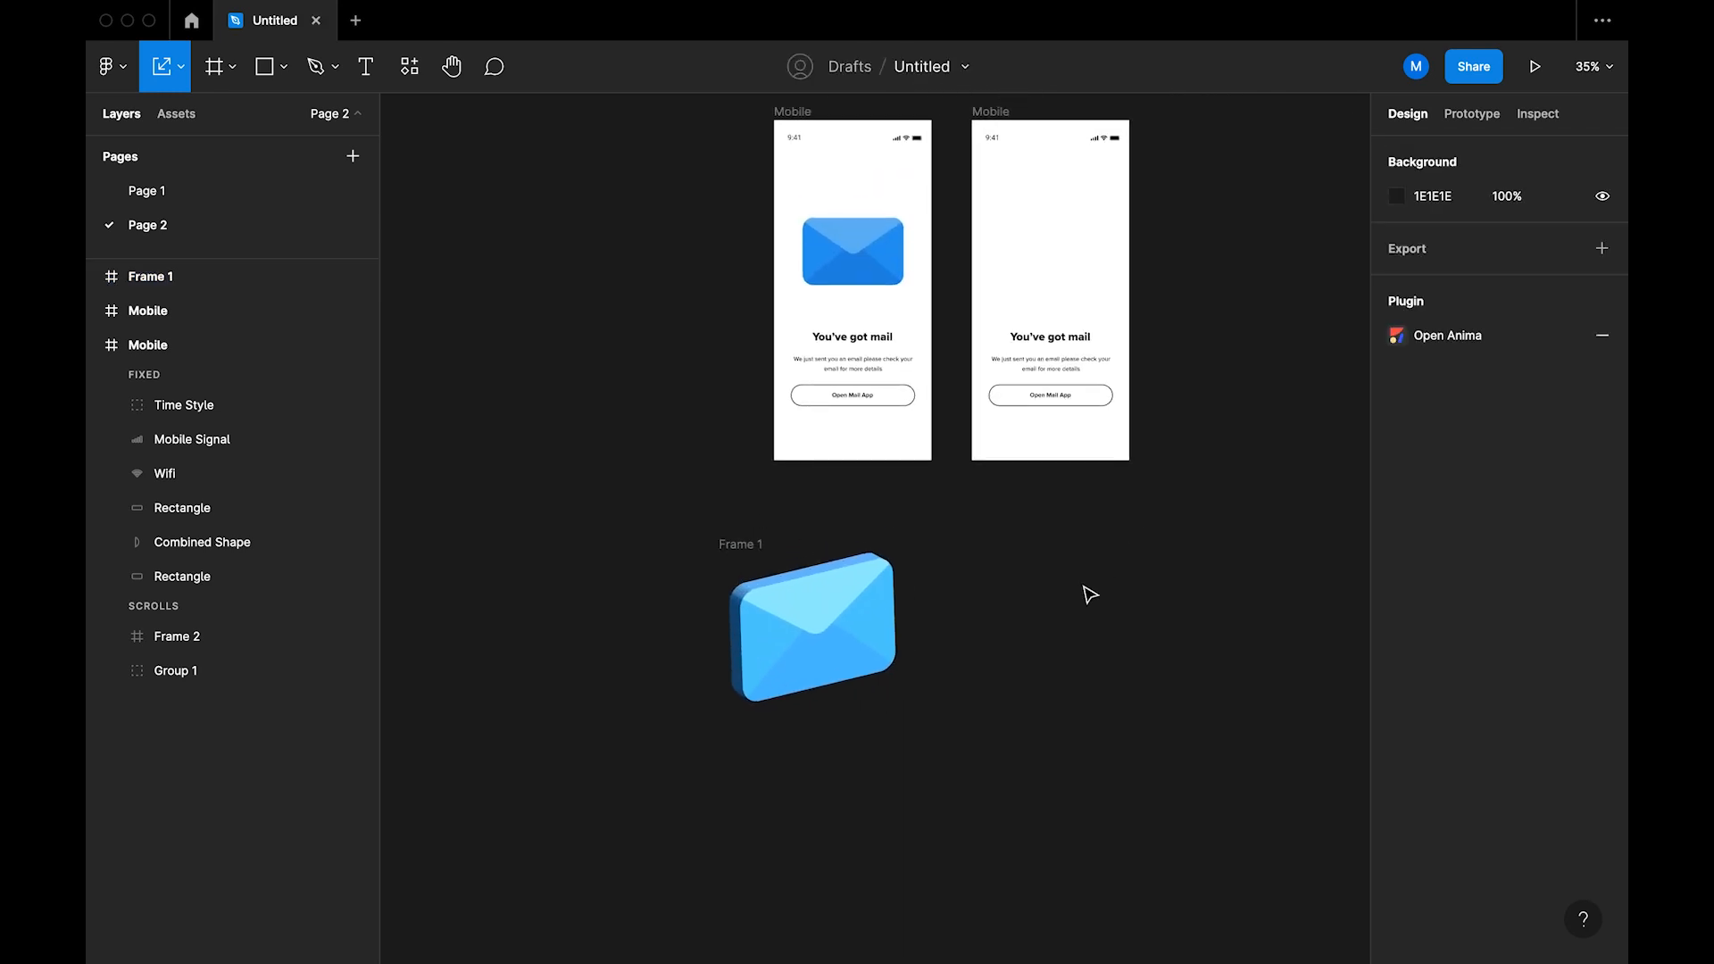
Step: Scale the 3D envelope frame down further to about 354 × 297
left_click(827, 612)
scroll(830, 617, "up", 2, "ctrl")
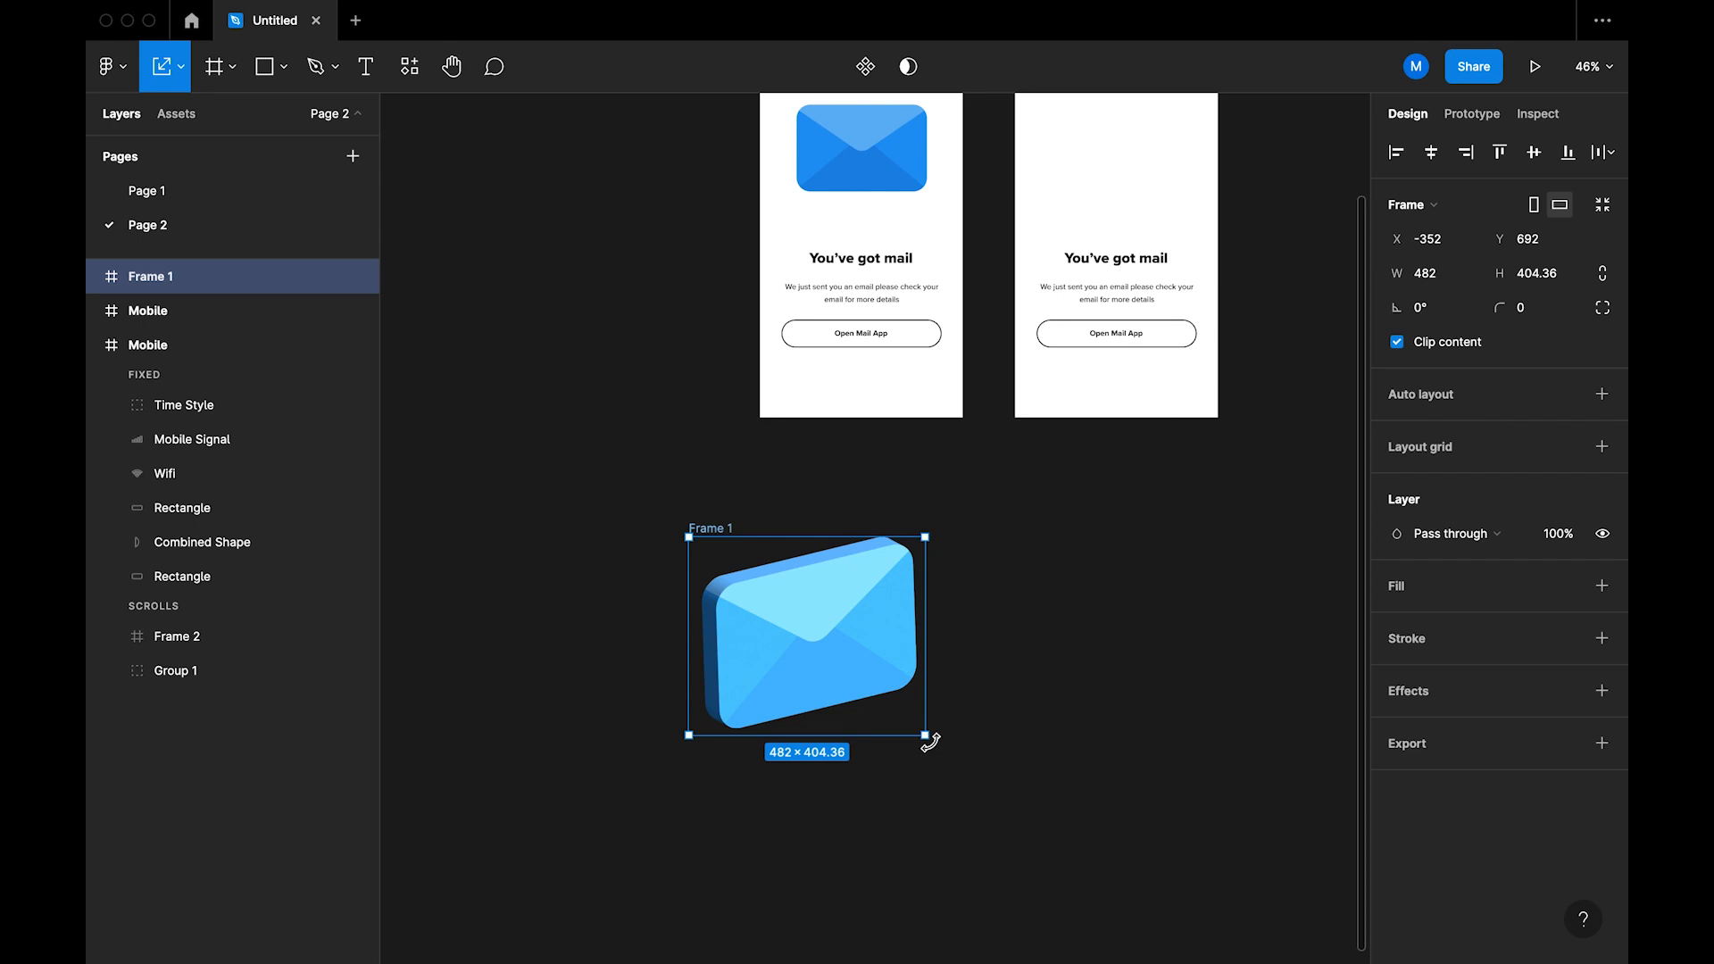
left_click_drag(926, 736, 864, 685)
scroll(1009, 762, "up", 2)
scroll(1010, 761, "right", 1)
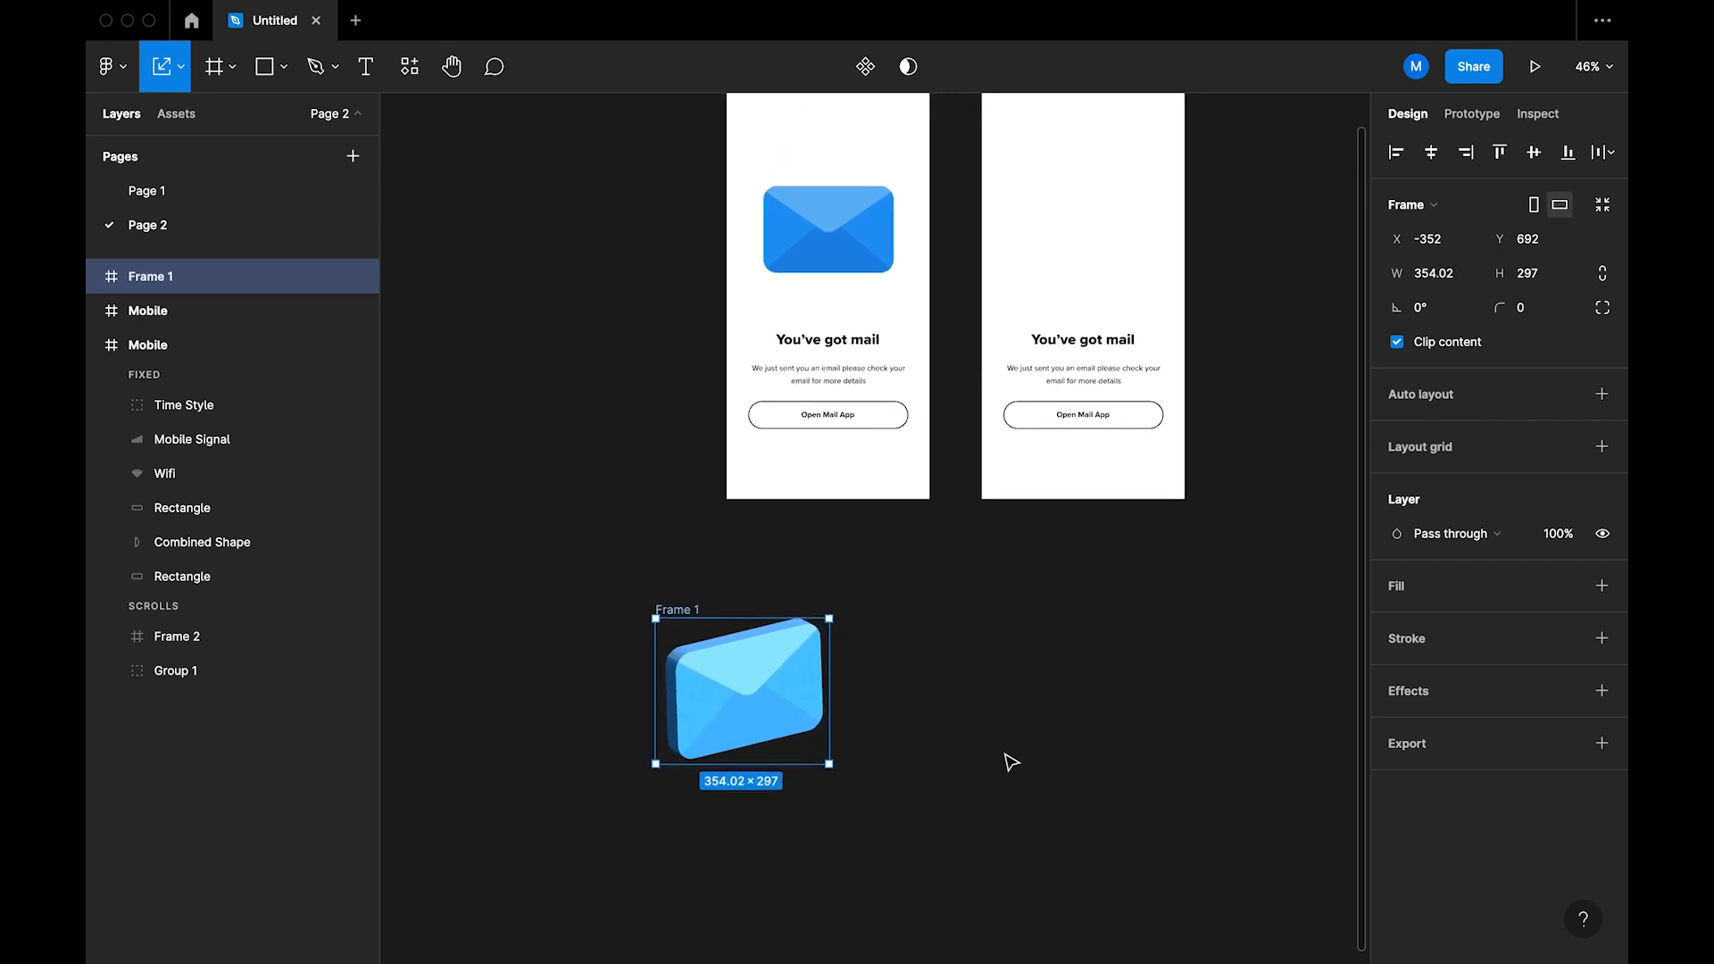
left_click(1010, 761)
Step: Place the 3D envelope frame in the duplicated Mobile screen above the "You've got mail" heading
scroll(1009, 761, "up", 3)
scroll(1010, 761, "right", 1)
left_click_drag(696, 814, 1033, 362)
scroll(1062, 357, "up", 2, "ctrl")
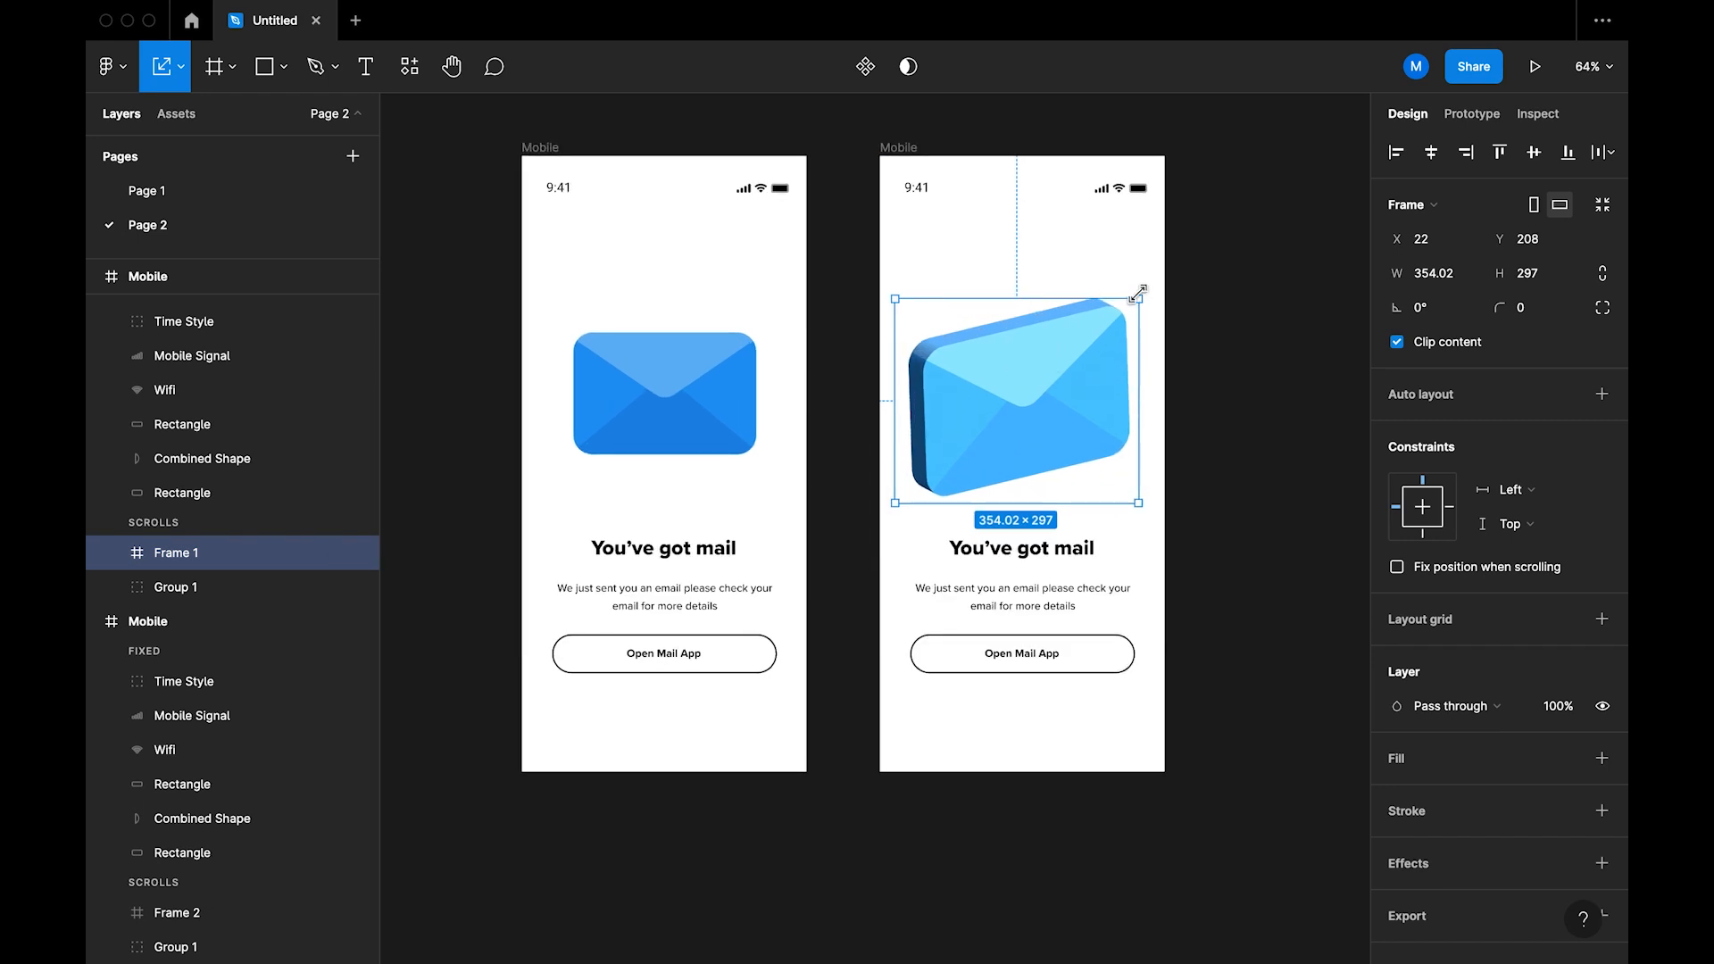
Step: Scale the 3D envelope frame to about 288 × 242 and center the envelope above the duplicated screen's heading
left_click_drag(1139, 296, 1094, 337)
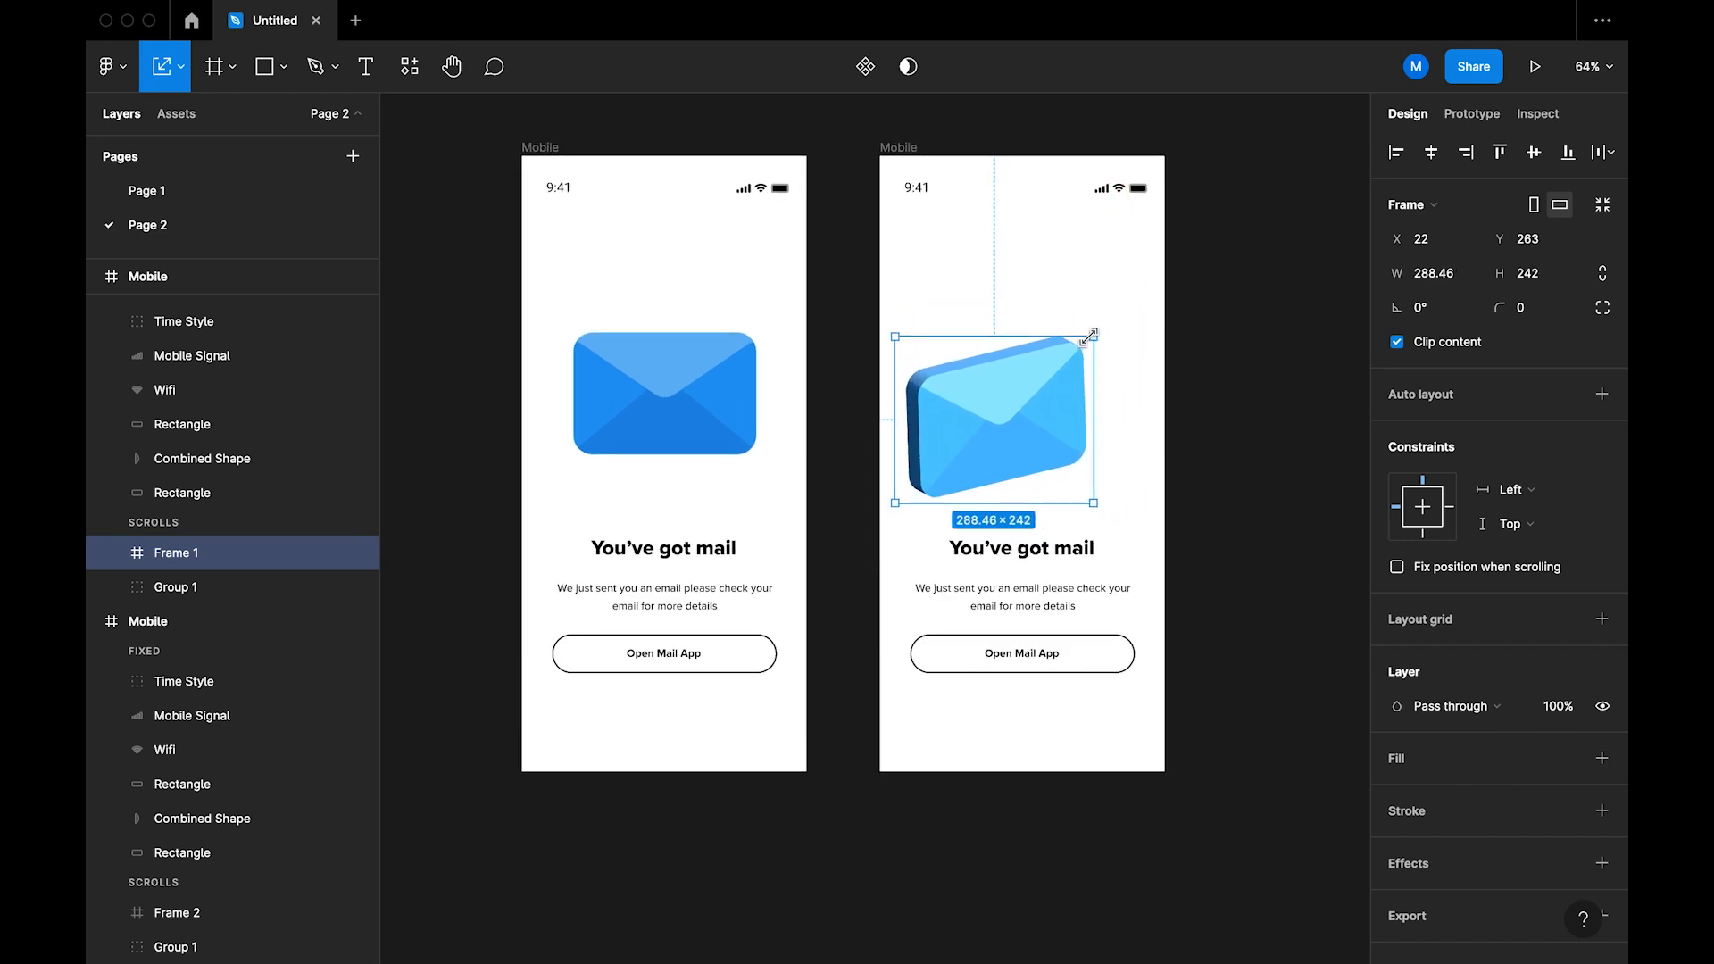
left_click_drag(1025, 413, 1058, 402)
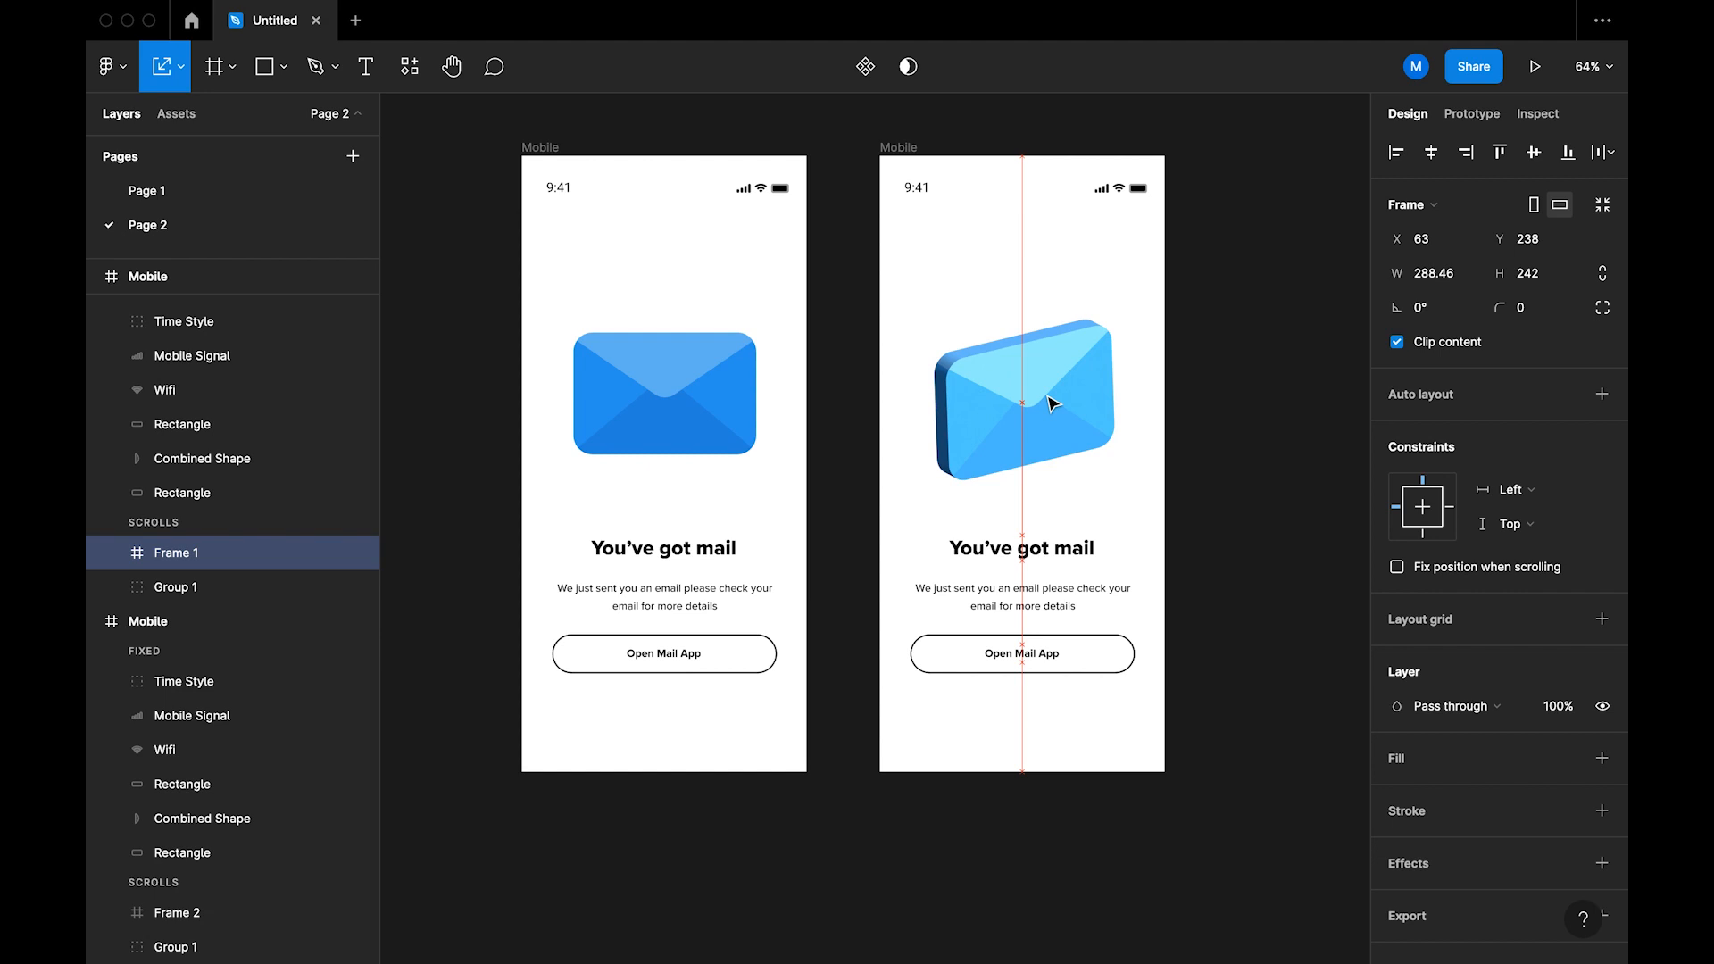
double_click(1078, 406)
left_click(1285, 314)
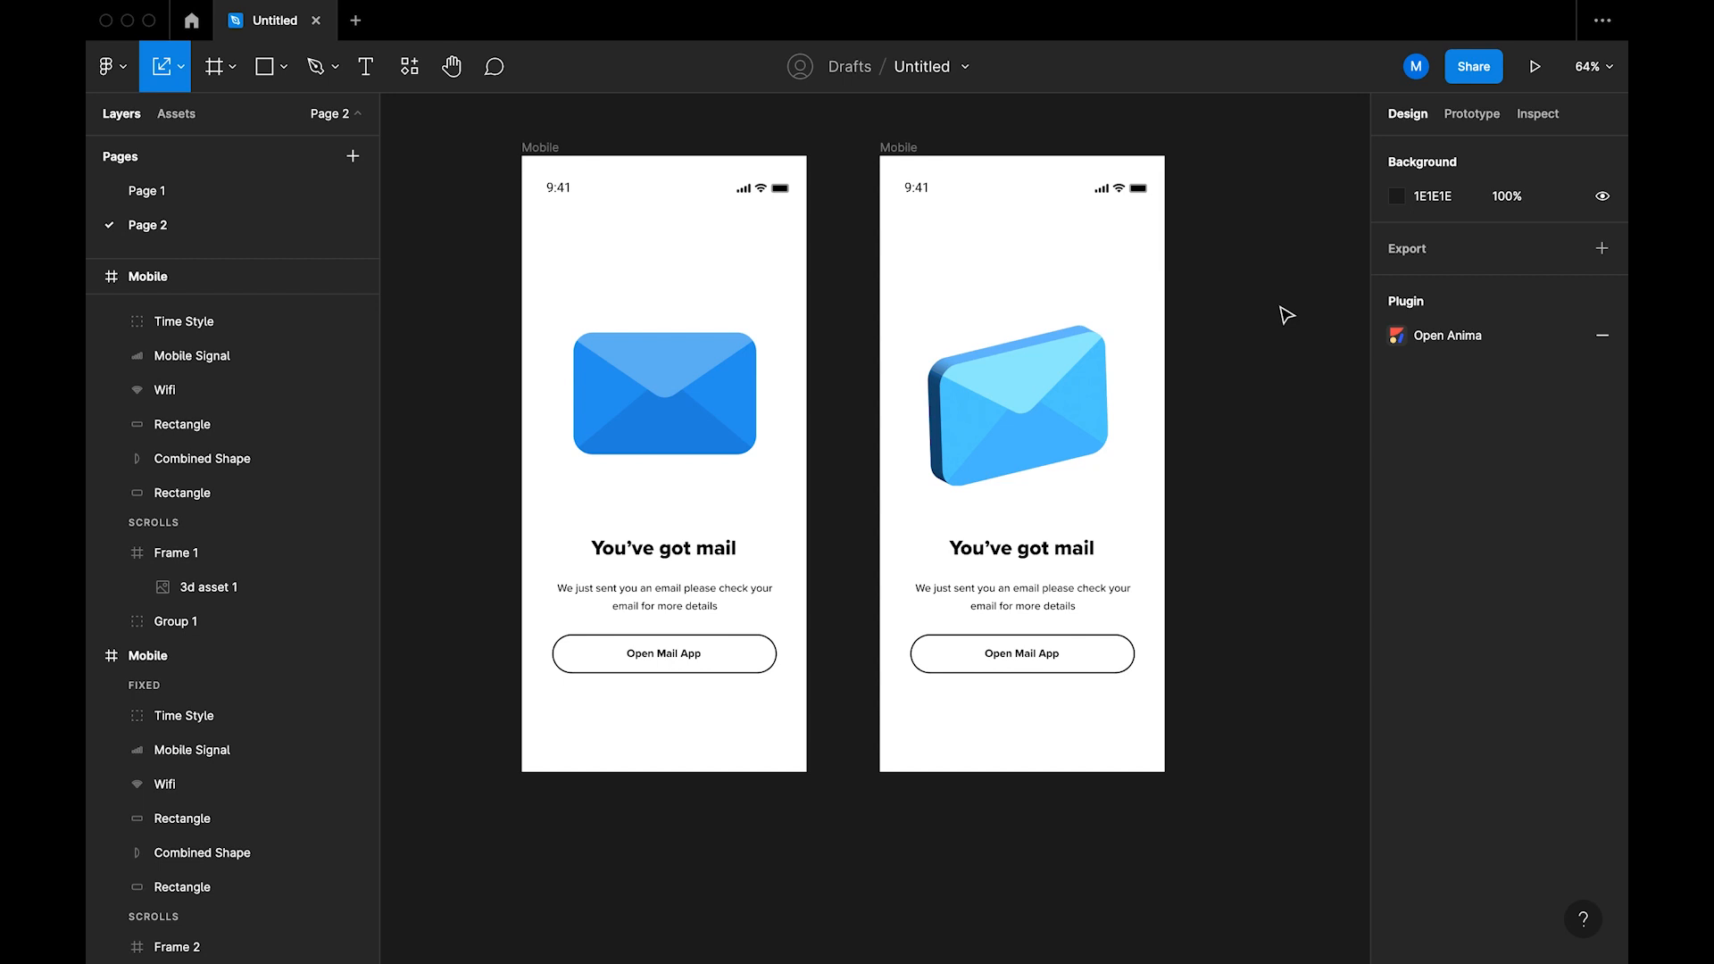
scroll(1281, 307, "up", 1)
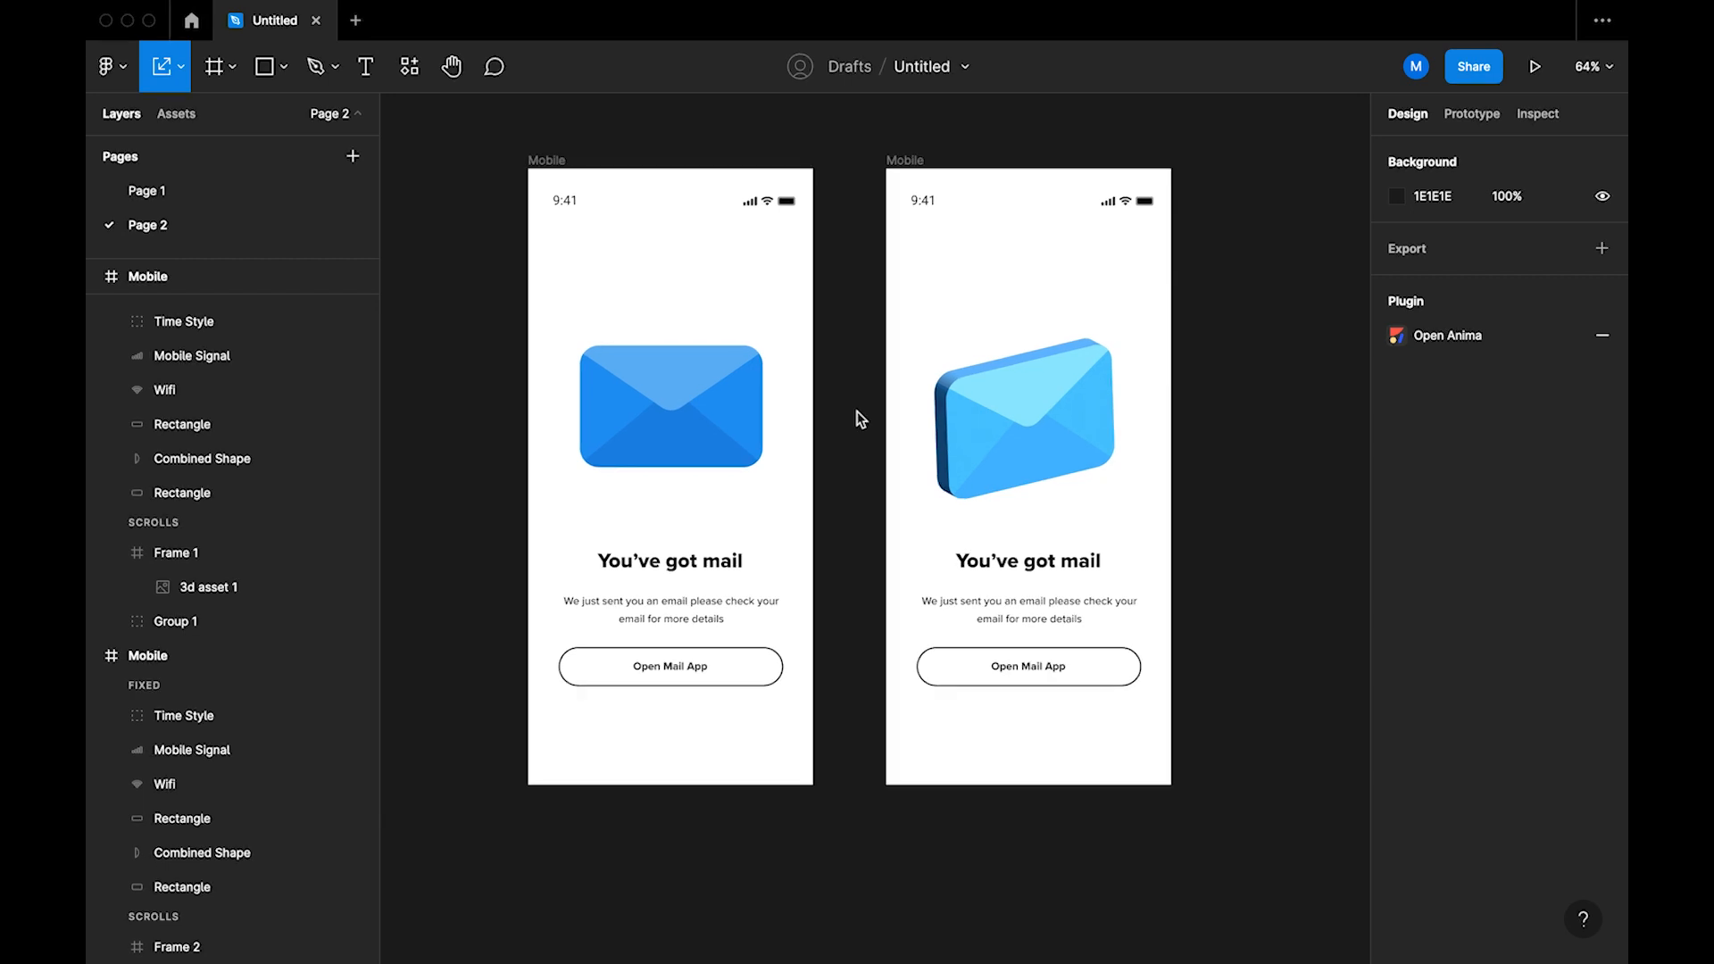